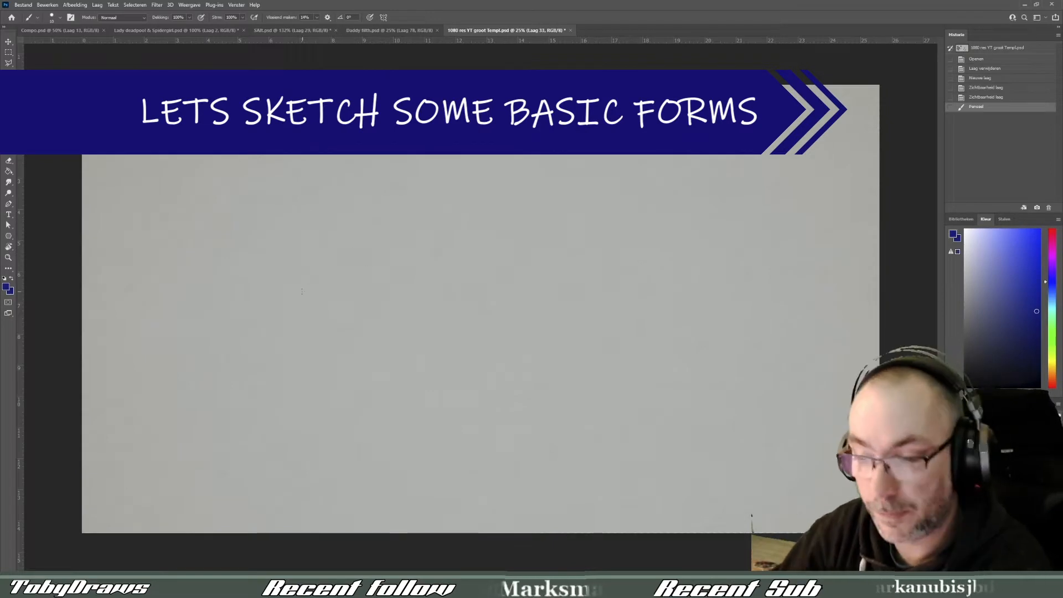
{"action": "left_click_drag", "start_coordinate": [232, 266], "coordinate": [262, 220]}
{"action": "left_click_drag", "start_coordinate": [232, 266], "coordinate": [262, 220]}
{"action": "left_click_drag", "start_coordinate": [233, 265], "coordinate": [261, 221]}
{"action": "key", "text": "e"}
{"action": "mouse_move", "coordinate": [247, 241]}
{"action": "left_mouse_down"}
{"action": "mouse_move", "coordinate": [266, 211]}
{"action": "mouse_move", "coordinate": [232, 266]}
{"action": "left_mouse_up"}
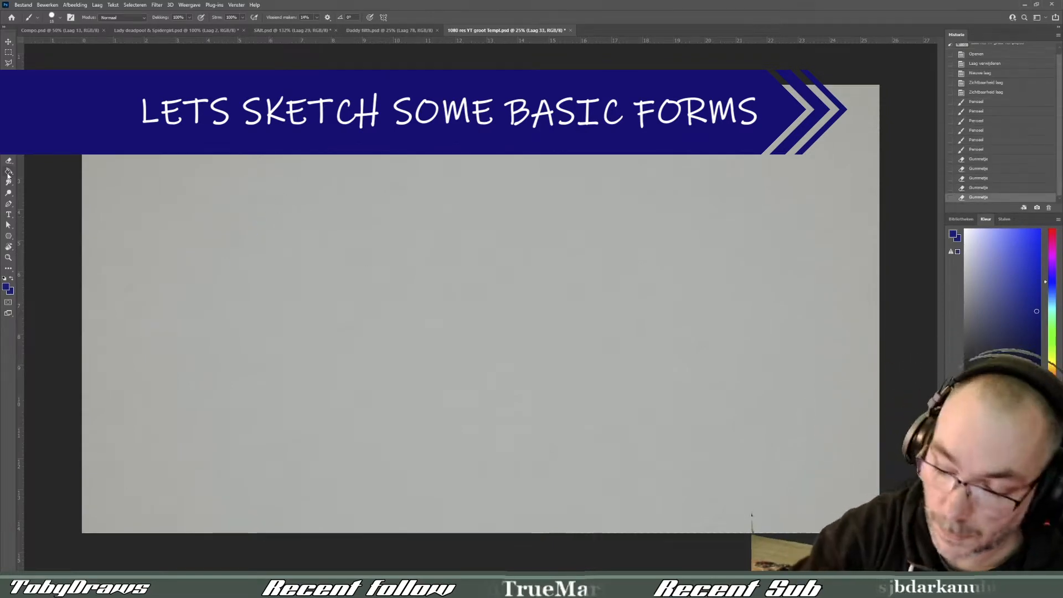
{"action": "key", "text": "g"}
{"action": "key", "text": "e"}
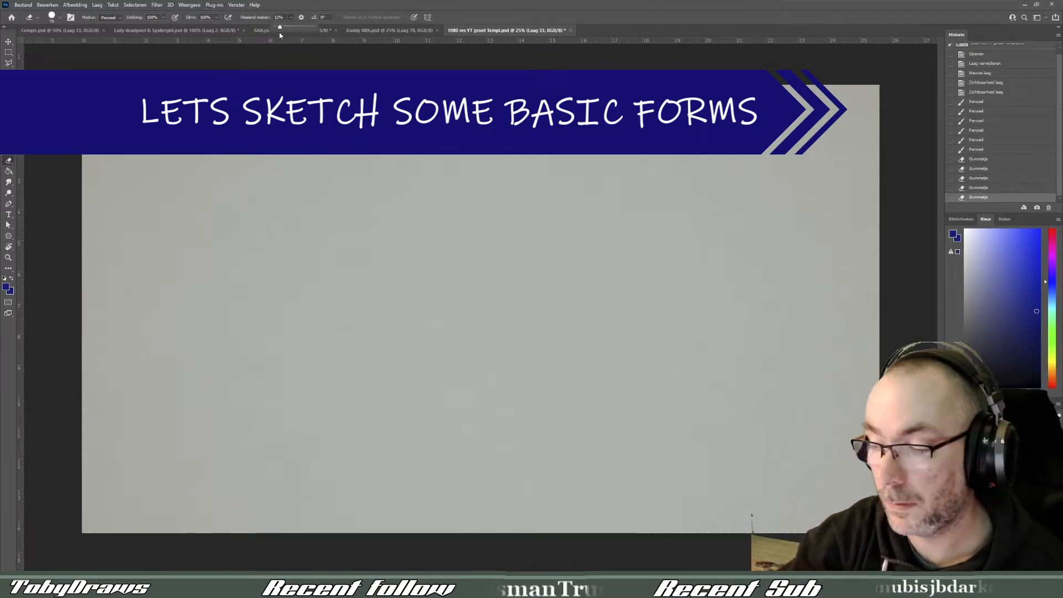
{"action": "key", "text": "b"}
{"action": "left_click_drag", "start_coordinate": [286, 221], "coordinate": [286, 293]}
{"action": "left_click_drag", "start_coordinate": [286, 222], "coordinate": [286, 293]}
{"action": "left_click_drag", "start_coordinate": [286, 222], "coordinate": [287, 293]}
{"action": "key", "text": "e"}
{"action": "left_click_drag", "start_coordinate": [286, 222], "coordinate": [286, 299]}
- Sketch a cube in perspective with dark blue brush lines in the upper middle of the canvas
{"action": "key", "text": "b"}
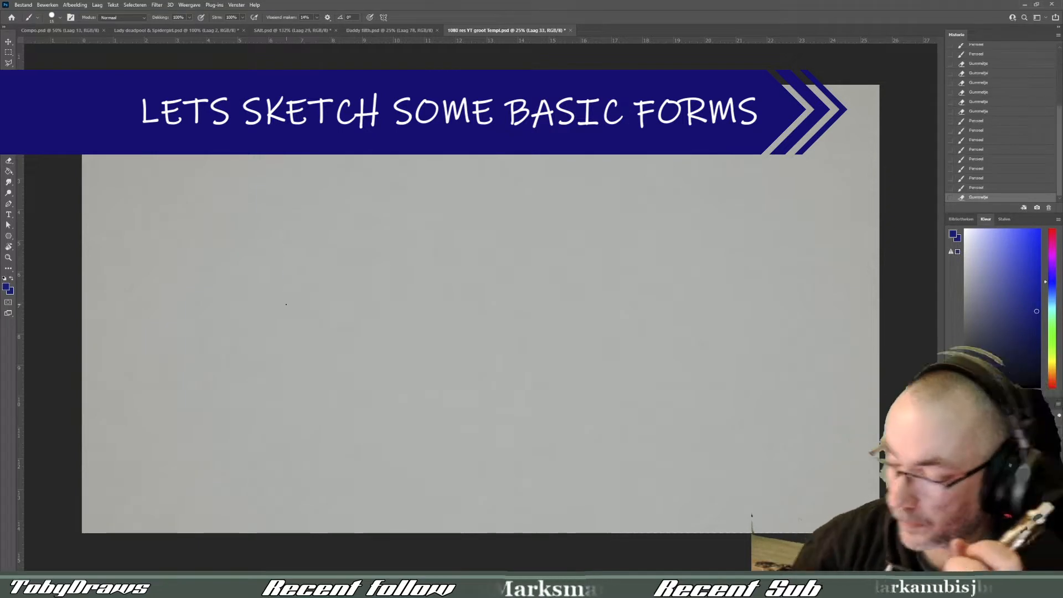
{"action": "mouse_move", "coordinate": [473, 241]}
{"action": "left_mouse_down"}
{"action": "mouse_move", "coordinate": [474, 299]}
{"action": "mouse_move", "coordinate": [522, 223]}
{"action": "mouse_move", "coordinate": [427, 222]}
{"action": "mouse_move", "coordinate": [486, 204]}
{"action": "mouse_move", "coordinate": [510, 217]}
{"action": "mouse_move", "coordinate": [517, 264]}
{"action": "left_mouse_up"}
{"action": "mouse_move", "coordinate": [517, 227]}
{"action": "left_mouse_down"}
{"action": "mouse_move", "coordinate": [516, 282]}
{"action": "mouse_move", "coordinate": [527, 270]}
{"action": "left_mouse_up"}
{"action": "left_click_drag", "start_coordinate": [428, 221], "coordinate": [430, 274]}
{"action": "left_click_drag", "start_coordinate": [431, 274], "coordinate": [473, 298]}
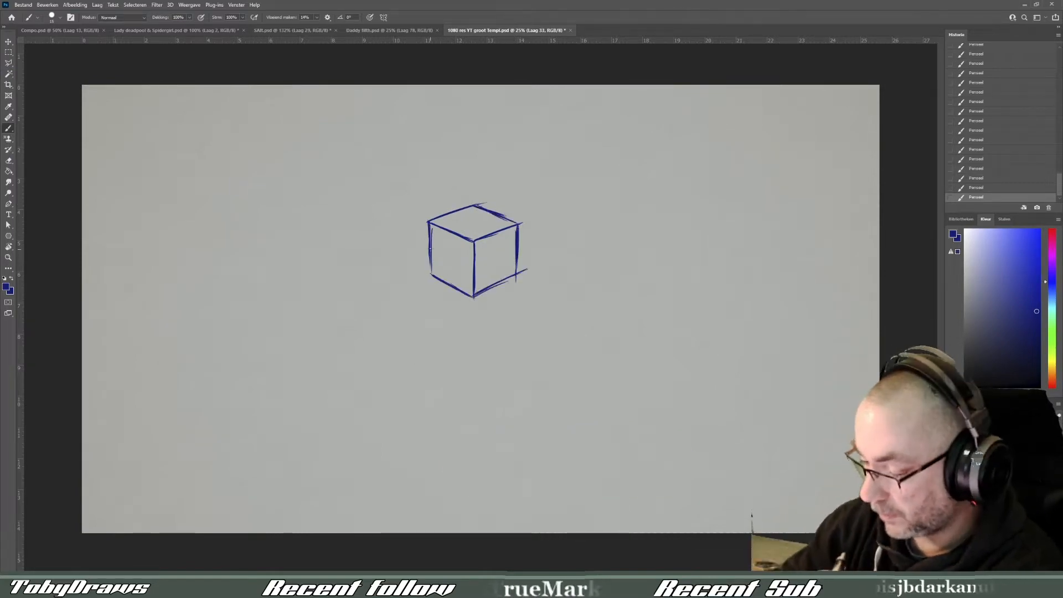
- Reinforce the cube's left vertical edge and erase the overshooting lines at its lower right corner
{"action": "left_click_drag", "start_coordinate": [428, 247], "coordinate": [431, 279]}
{"action": "left_click_drag", "start_coordinate": [517, 283], "coordinate": [516, 278]}
{"action": "left_click_drag", "start_coordinate": [520, 280], "coordinate": [521, 273]}
{"action": "left_click_drag", "start_coordinate": [523, 270], "coordinate": [520, 274]}
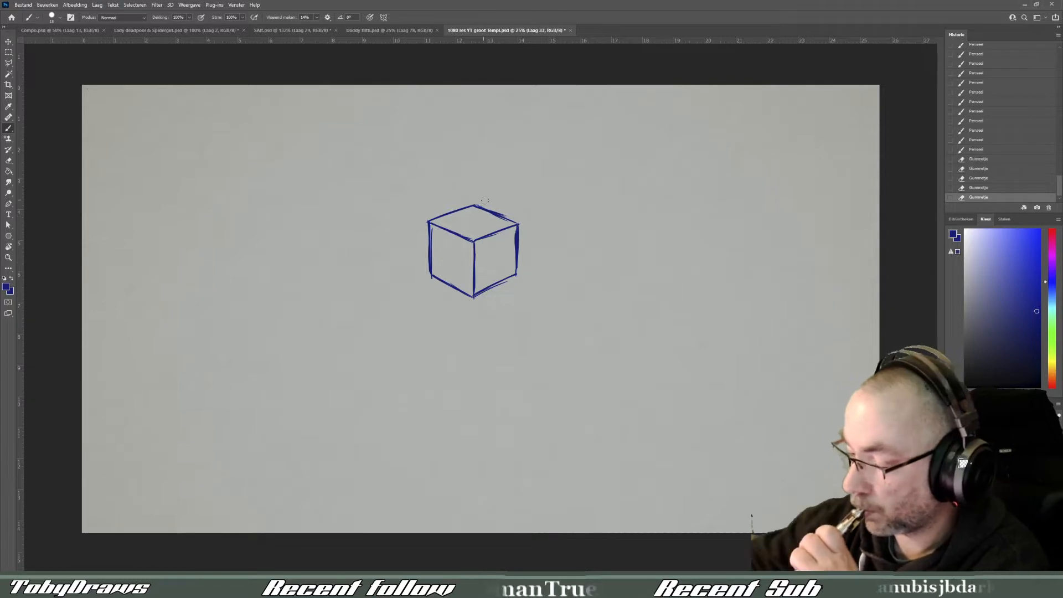
- Clean up the cube's upper right back edge and strengthen the front right edge of its top face
{"action": "left_click_drag", "start_coordinate": [485, 201], "coordinate": [492, 205]}
{"action": "left_click_drag", "start_coordinate": [488, 203], "coordinate": [496, 209]}
{"action": "left_click_drag", "start_coordinate": [492, 205], "coordinate": [500, 210]}
{"action": "left_click_drag", "start_coordinate": [495, 207], "coordinate": [503, 212]}
{"action": "left_click_drag", "start_coordinate": [499, 208], "coordinate": [507, 213]}
{"action": "left_click_drag", "start_coordinate": [501, 211], "coordinate": [509, 214]}
{"action": "left_click_drag", "start_coordinate": [509, 214], "coordinate": [501, 210]}
{"action": "left_click_drag", "start_coordinate": [497, 223], "coordinate": [500, 231]}
{"action": "left_click_drag", "start_coordinate": [482, 238], "coordinate": [505, 229]}
{"action": "left_click_drag", "start_coordinate": [489, 235], "coordinate": [512, 227]}
{"action": "left_click_drag", "start_coordinate": [497, 232], "coordinate": [517, 224]}
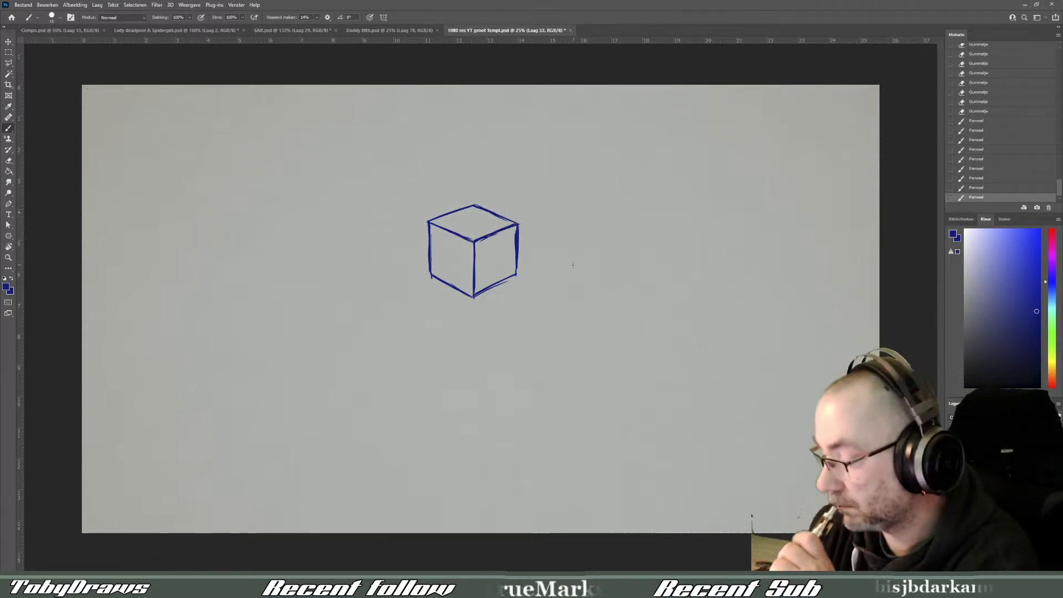
- Sketch a two-sided pyramid with dark blue brush lines to the right of the cube
{"action": "left_click_drag", "start_coordinate": [571, 274], "coordinate": [588, 225]}
{"action": "left_click_drag", "start_coordinate": [574, 269], "coordinate": [590, 217]}
{"action": "left_click_drag", "start_coordinate": [576, 260], "coordinate": [591, 211]}
{"action": "left_click_drag", "start_coordinate": [579, 252], "coordinate": [590, 216]}
{"action": "left_click_drag", "start_coordinate": [556, 259], "coordinate": [595, 265]}
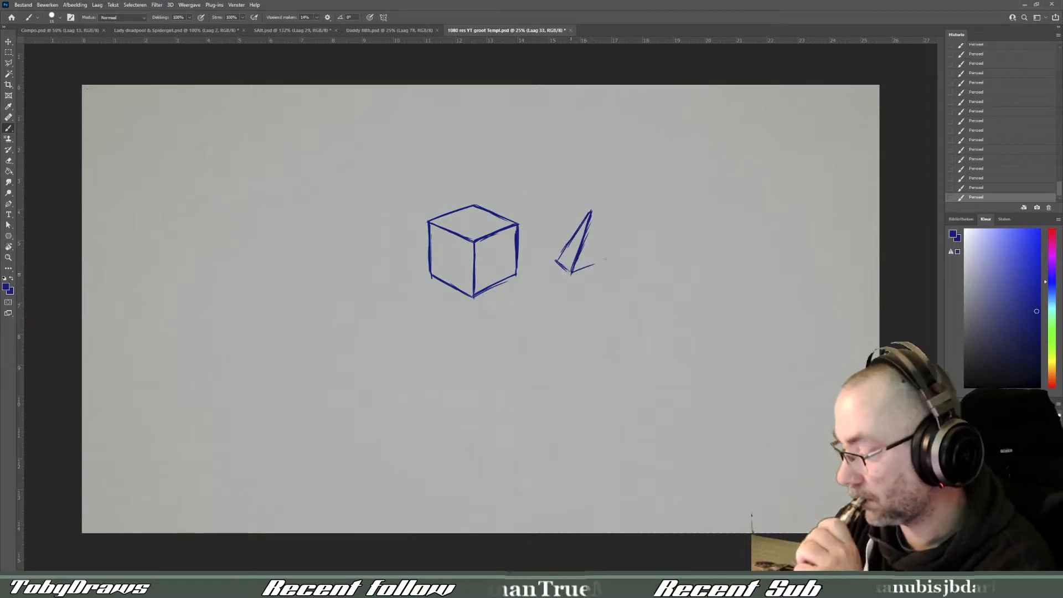
{"action": "left_click_drag", "start_coordinate": [592, 211], "coordinate": [625, 271]}
{"action": "left_click_drag", "start_coordinate": [573, 272], "coordinate": [626, 269]}
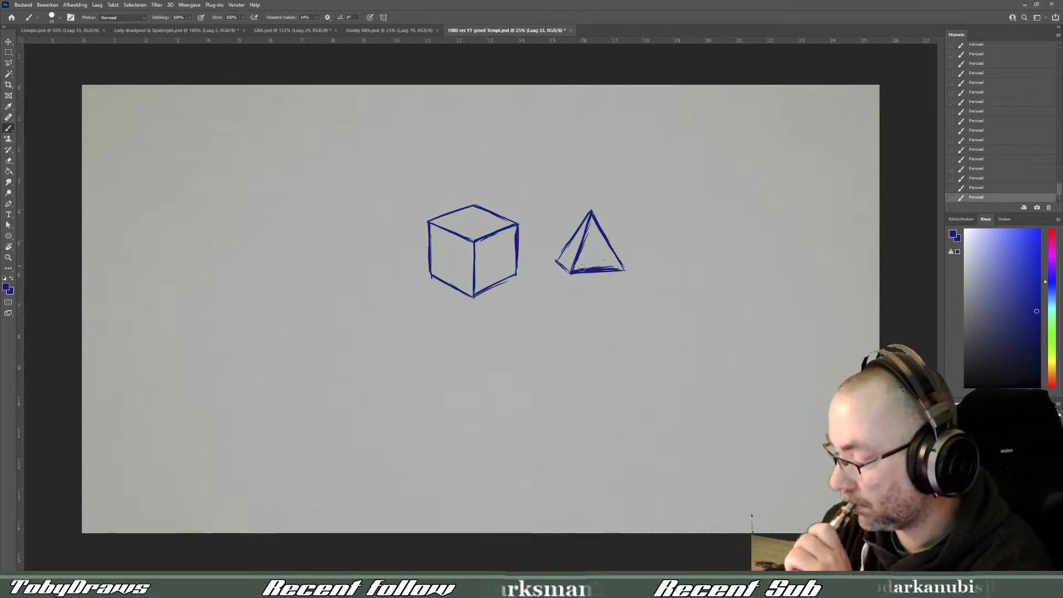
- Enlarge and reposition the pyramid beside the cube using a rectangular selection and Free Transform
{"action": "key", "text": "m"}
{"action": "left_click_drag", "start_coordinate": [541, 187], "coordinate": [657, 317]}
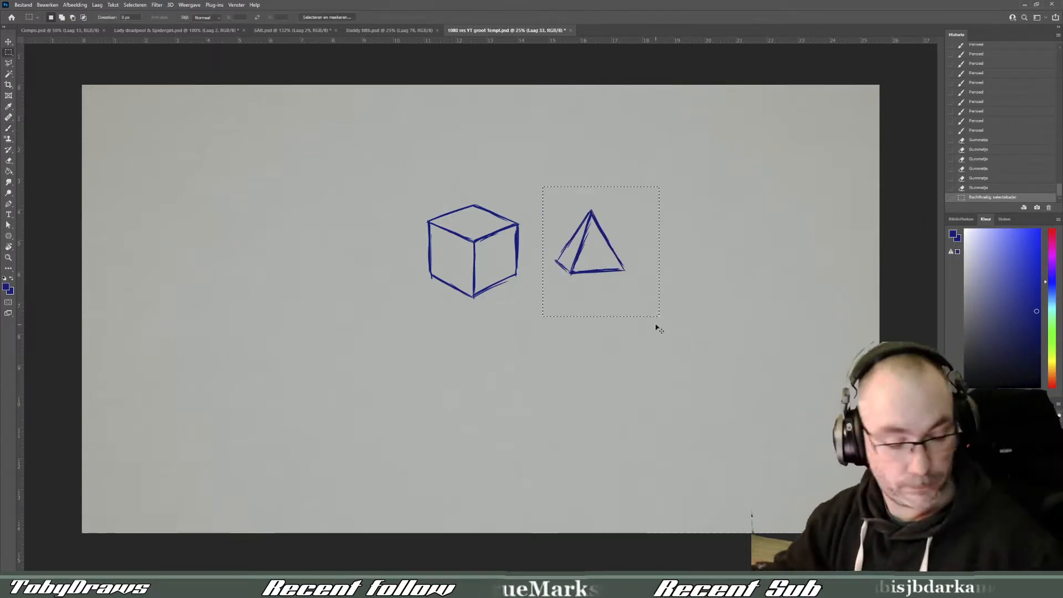
{"action": "key", "text": "ctrl+t"}
{"action": "left_click_drag", "start_coordinate": [657, 187], "coordinate": [671, 172]}
{"action": "left_click_drag", "start_coordinate": [650, 225], "coordinate": [642, 244]}
{"action": "left_click_drag", "start_coordinate": [652, 207], "coordinate": [658, 198]}
{"action": "key", "text": "Return"}
{"action": "key", "text": "ctrl+d"}
- Select the cube and pyramid together, move them to the left part of the canvas and scale them up
{"action": "left_click_drag", "start_coordinate": [388, 188], "coordinate": [674, 321]}
{"action": "key", "text": "ctrl+t"}
{"action": "left_click_drag", "start_coordinate": [646, 296], "coordinate": [366, 296]}
{"action": "mouse_move", "coordinate": [382, 253]}
{"action": "left_mouse_down"}
{"action": "mouse_move", "coordinate": [382, 321]}
{"action": "mouse_move", "coordinate": [488, 214]}
{"action": "left_mouse_up"}
{"action": "left_click_drag", "start_coordinate": [465, 277], "coordinate": [446, 251]}
{"action": "key", "text": "Return"}
{"action": "key", "text": "ctrl+d"}
- Draw two parallel vertical brush lines right of the pyramid as the sides of a cylinder
{"action": "key", "text": "b"}
{"action": "left_click_drag", "start_coordinate": [460, 216], "coordinate": [461, 313]}
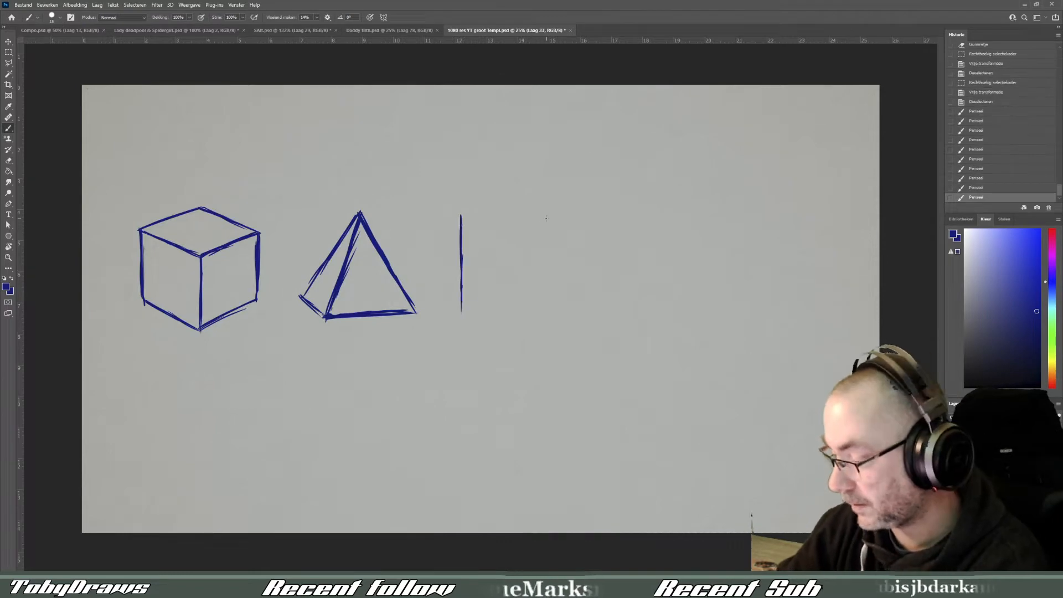
{"action": "left_click_drag", "start_coordinate": [537, 215], "coordinate": [537, 307]}
- Review the finished artwork in Comps.psd and the Lady Deadpool and Spidergirl file, and return to the sketch document
{"action": "left_click", "coordinate": [72, 30]}
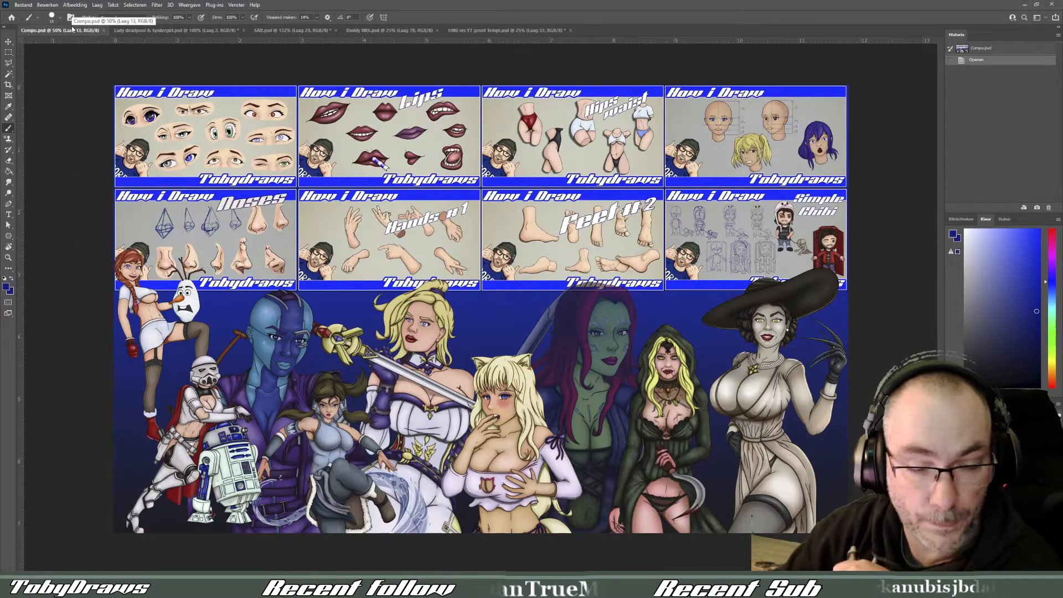
{"action": "scroll", "coordinate": [480, 307], "scroll_direction": "up", "scroll_amount": 1}
{"action": "left_click", "coordinate": [190, 31]}
{"action": "scroll", "coordinate": [330, 454], "scroll_direction": "up", "scroll_amount": 1}
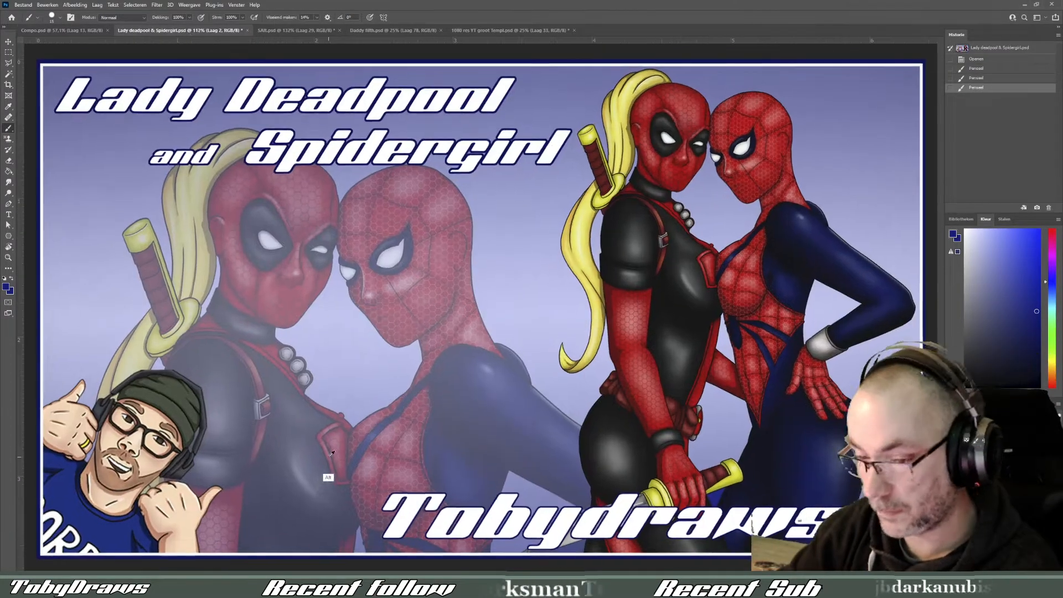
{"action": "scroll", "coordinate": [331, 454], "scroll_direction": "down", "scroll_amount": 1}
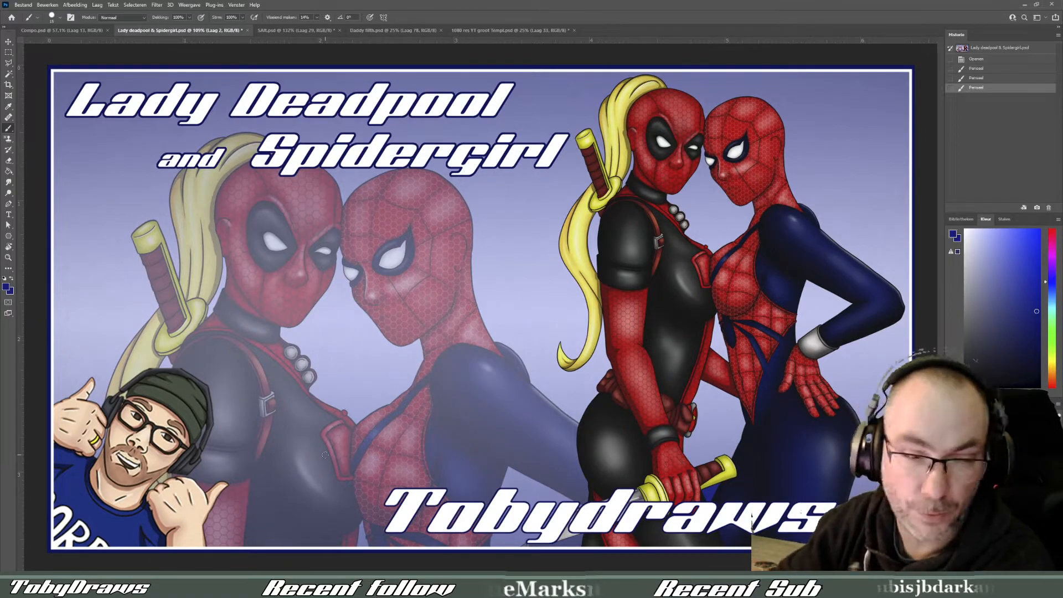
{"action": "left_click", "coordinate": [80, 31]}
{"action": "scroll", "coordinate": [89, 38], "scroll_direction": "up", "scroll_amount": 4}
{"action": "left_click_drag", "start_coordinate": [780, 446], "coordinate": [273, 468]}
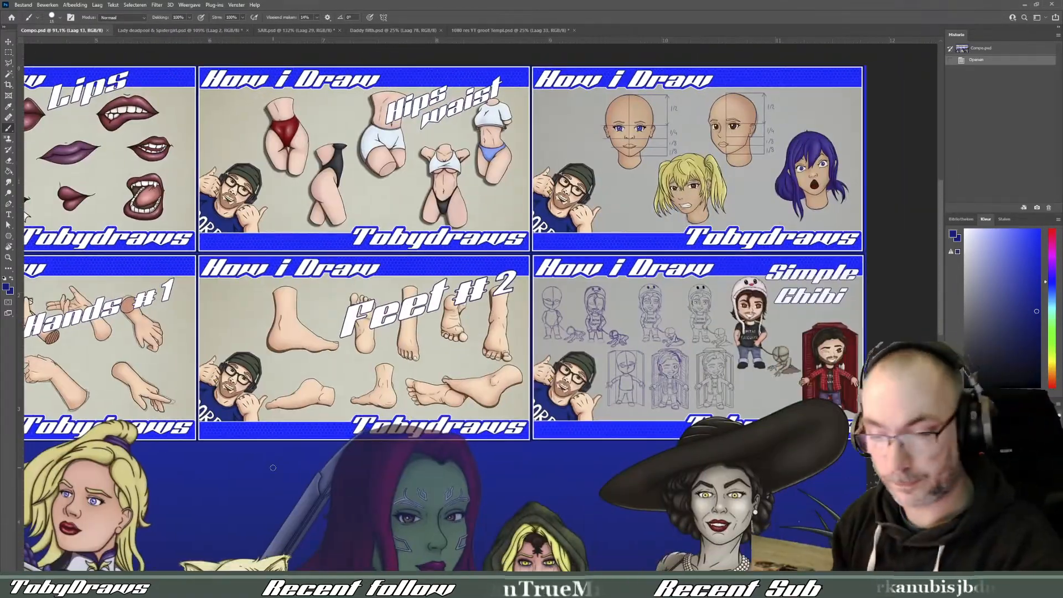
{"action": "scroll", "coordinate": [273, 468], "scroll_direction": "down", "scroll_amount": 3}
{"action": "left_click", "coordinate": [509, 31]}
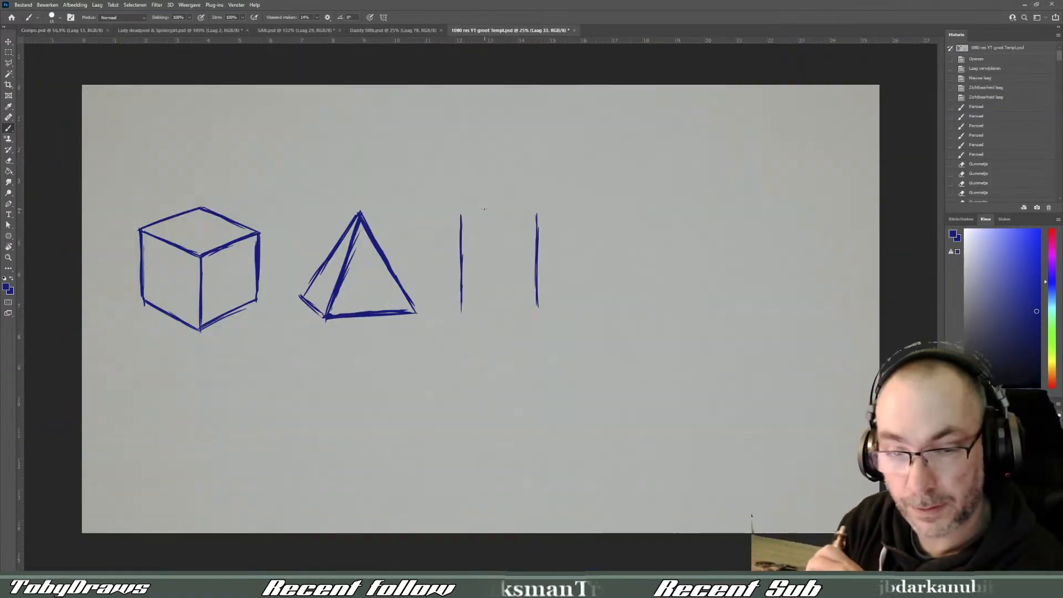
- Complete the cylinder with an elliptical top and a curved base, rotating the canvas for the arcs
{"action": "mouse_move", "coordinate": [461, 214]}
{"action": "left_mouse_down"}
{"action": "mouse_move", "coordinate": [537, 210]}
{"action": "mouse_move", "coordinate": [570, 318]}
{"action": "left_mouse_up"}
{"action": "key", "text": "r"}
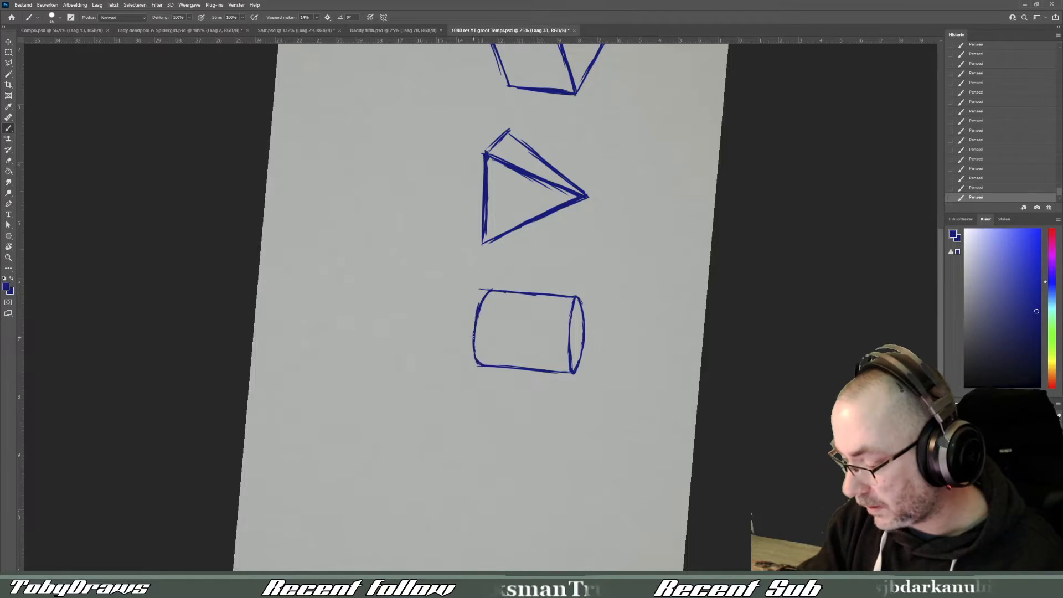
{"action": "key", "text": "r"}
{"action": "left_click_drag", "start_coordinate": [518, 421], "coordinate": [692, 239]}
{"action": "left_click_drag", "start_coordinate": [464, 298], "coordinate": [476, 307]}
{"action": "left_click_drag", "start_coordinate": [476, 308], "coordinate": [502, 310]}
{"action": "left_click_drag", "start_coordinate": [509, 310], "coordinate": [531, 303]}
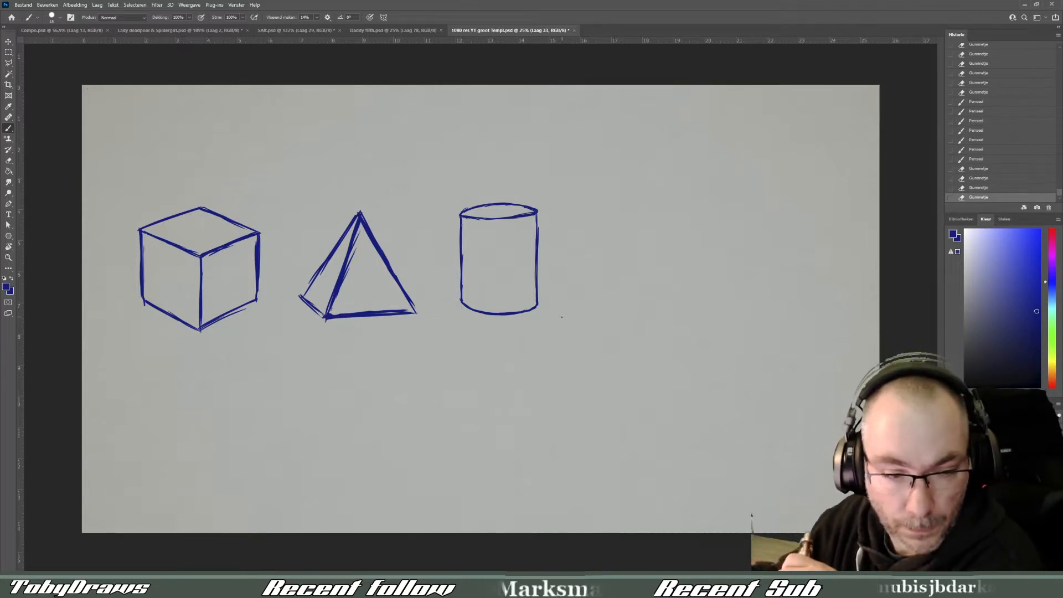
- Sketch a cone with two slanted sides and a curved base to the right of the cylinder
{"action": "mouse_move", "coordinate": [614, 224]}
{"action": "left_mouse_down"}
{"action": "mouse_move", "coordinate": [619, 200]}
{"action": "mouse_move", "coordinate": [584, 299]}
{"action": "mouse_move", "coordinate": [625, 219]}
{"action": "left_mouse_up"}
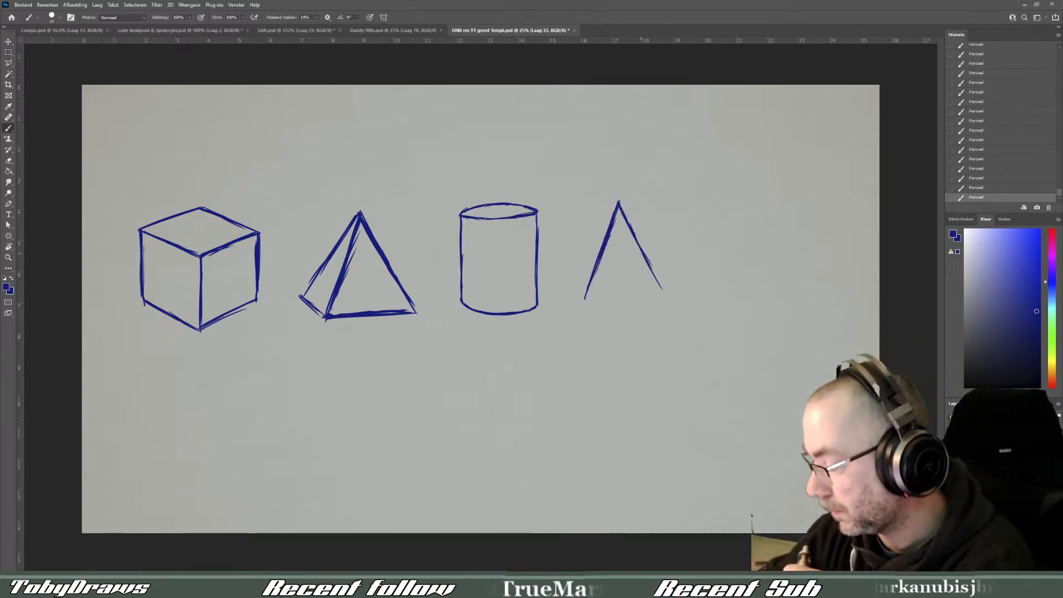
{"action": "left_click_drag", "start_coordinate": [640, 254], "coordinate": [663, 292]}
{"action": "left_click_drag", "start_coordinate": [620, 212], "coordinate": [666, 299]}
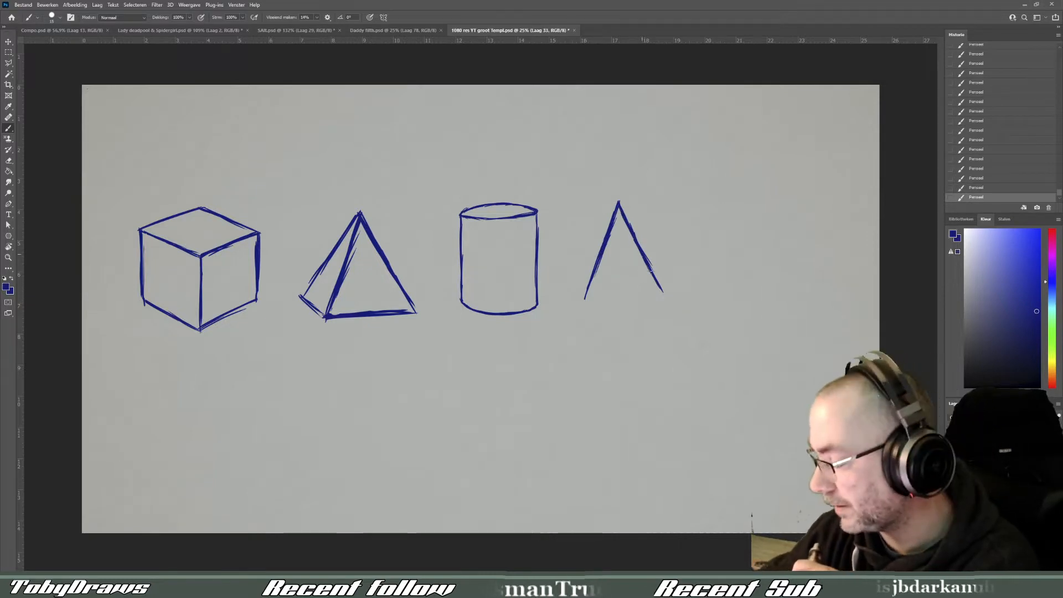
{"action": "left_click_drag", "start_coordinate": [584, 296], "coordinate": [595, 303]}
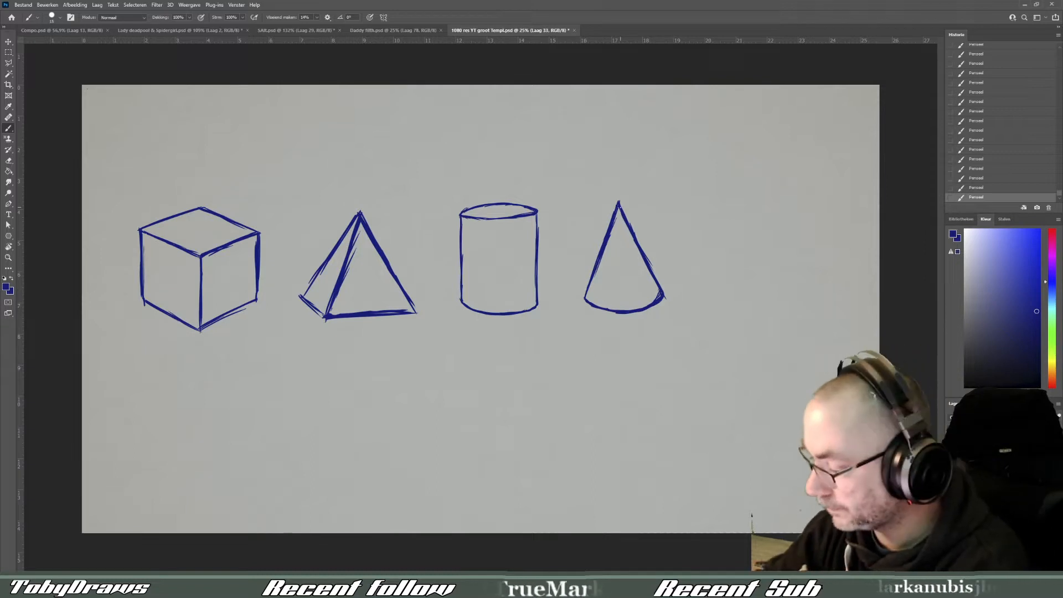
- Sketch a circle for a sphere to the right of the cone and refine its outline into a clean line
{"action": "left_click_drag", "start_coordinate": [753, 206], "coordinate": [721, 215]}
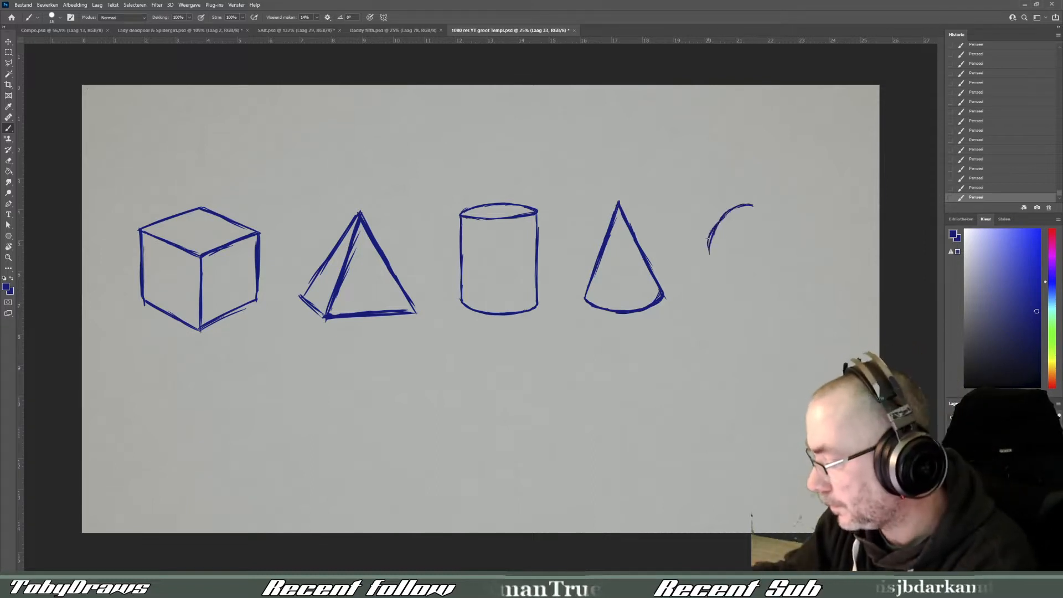
{"action": "left_click_drag", "start_coordinate": [792, 244], "coordinate": [762, 286]}
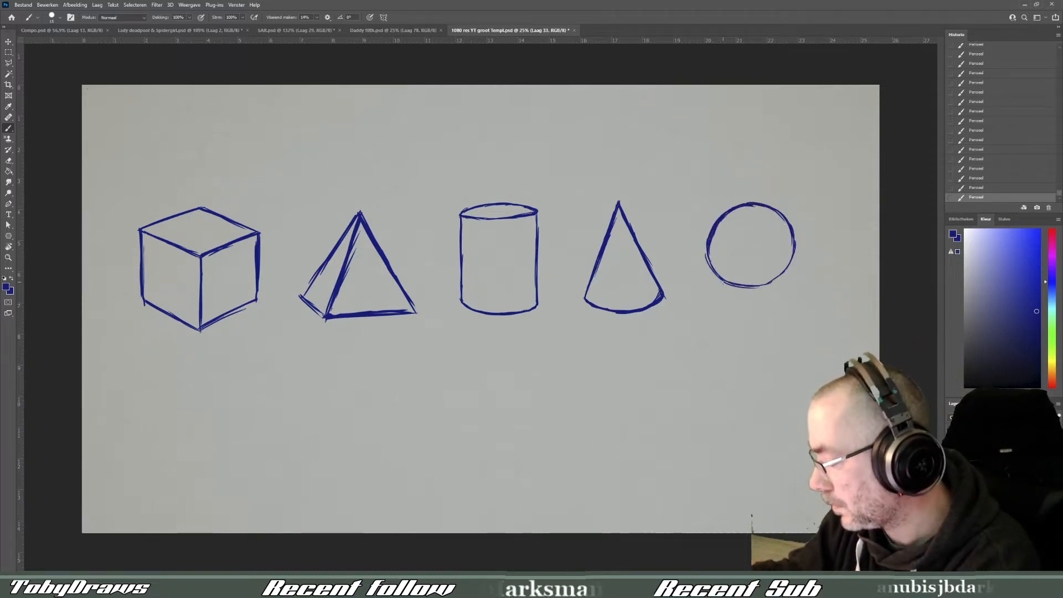
{"action": "left_click_drag", "start_coordinate": [742, 205], "coordinate": [709, 232]}
{"action": "left_click_drag", "start_coordinate": [749, 208], "coordinate": [712, 243]}
{"action": "left_click_drag", "start_coordinate": [712, 244], "coordinate": [716, 263]}
{"action": "mouse_move", "coordinate": [704, 251]}
{"action": "left_mouse_down"}
{"action": "mouse_move", "coordinate": [720, 289]}
{"action": "mouse_move", "coordinate": [788, 267]}
{"action": "mouse_move", "coordinate": [779, 273]}
{"action": "left_mouse_up"}
{"action": "left_click_drag", "start_coordinate": [790, 251], "coordinate": [779, 265]}
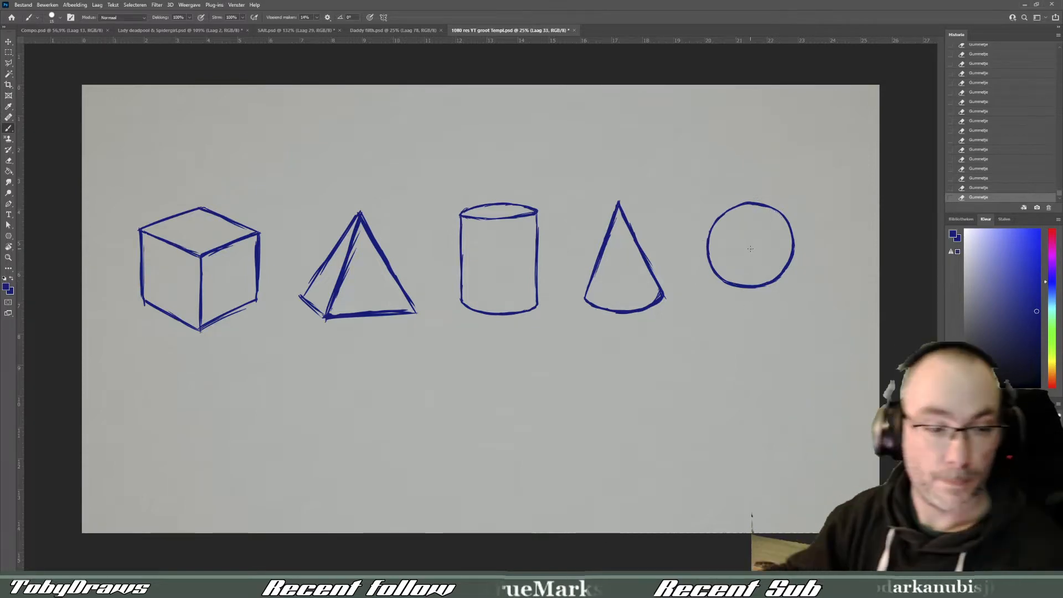
- Select the circle, move it slightly down and enlarge it with Free Transform
{"action": "key", "text": "m"}
{"action": "left_click_drag", "start_coordinate": [688, 177], "coordinate": [818, 304]}
{"action": "key", "text": "ctrl+t"}
{"action": "left_click_drag", "start_coordinate": [781, 251], "coordinate": [766, 273]}
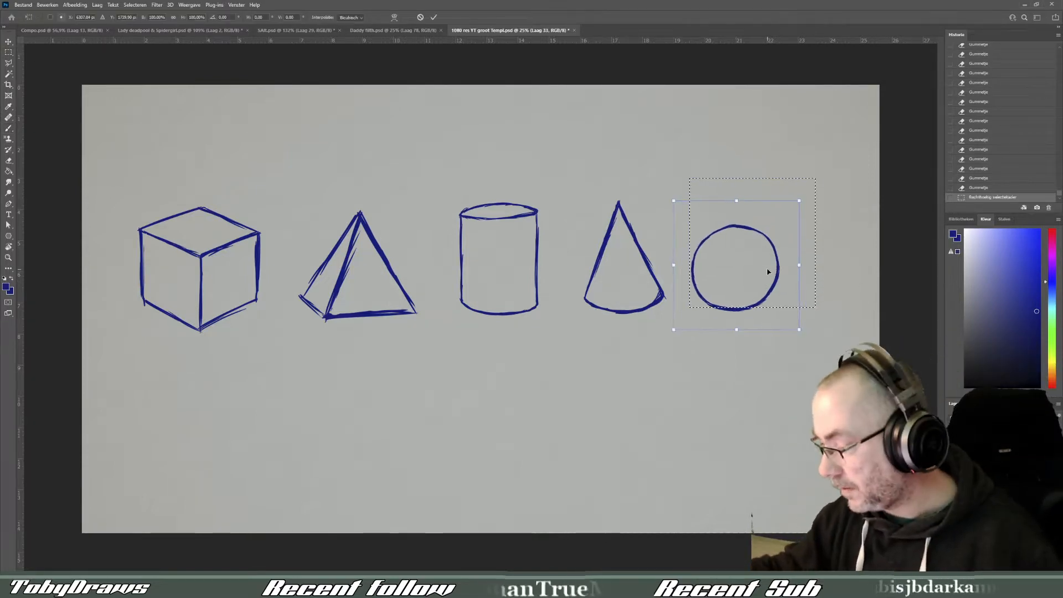
{"action": "left_click_drag", "start_coordinate": [798, 202], "coordinate": [817, 186]}
{"action": "key", "text": "Return"}
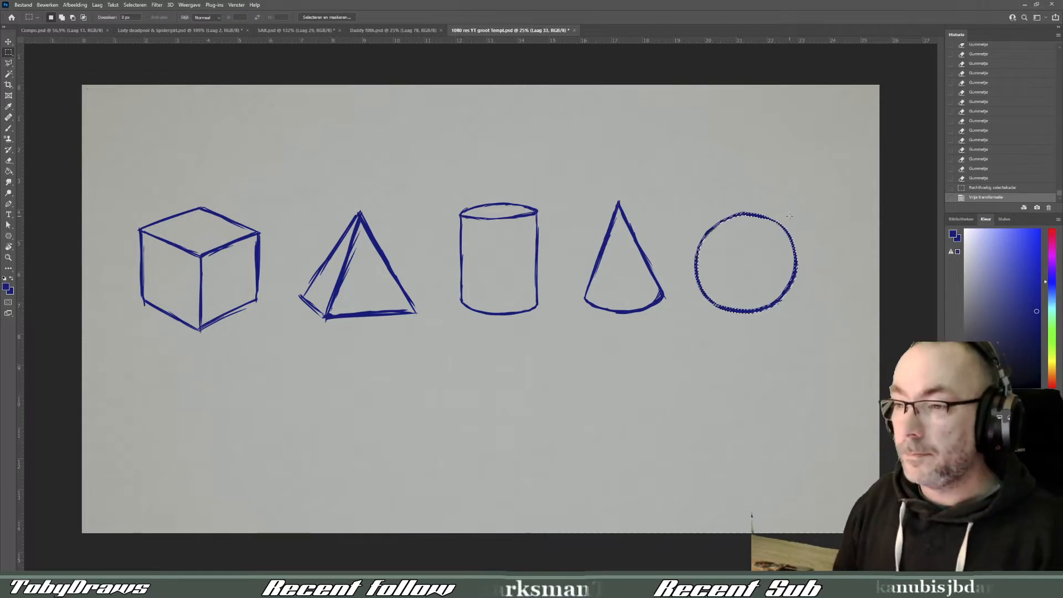
{"action": "key", "text": "ctrl+d"}
- Move the pyramid and the cone down into a lower row, staggered between the other forms
{"action": "mouse_move", "coordinate": [280, 181]}
{"action": "left_mouse_down"}
{"action": "mouse_move", "coordinate": [436, 360]}
{"action": "mouse_move", "coordinate": [432, 429]}
{"action": "left_mouse_up"}
{"action": "left_click_drag", "start_coordinate": [555, 188], "coordinate": [686, 325]}
{"action": "left_click_drag", "start_coordinate": [675, 270], "coordinate": [676, 364]}
{"action": "key", "text": "ctrl+t"}
{"action": "left_click_drag", "start_coordinate": [679, 302], "coordinate": [682, 304]}
{"action": "left_click_drag", "start_coordinate": [652, 315], "coordinate": [652, 317]}
{"action": "key", "text": "Return"}
- Reposition the cylinder, cone and circle as a group, and scale up the whole set of forms
{"action": "left_click_drag", "start_coordinate": [429, 165], "coordinate": [844, 431]}
{"action": "key", "text": "ctrl+t"}
{"action": "mouse_move", "coordinate": [818, 413]}
{"action": "left_mouse_down"}
{"action": "mouse_move", "coordinate": [807, 415]}
{"action": "mouse_move", "coordinate": [846, 431]}
{"action": "mouse_move", "coordinate": [815, 401]}
{"action": "left_mouse_up"}
{"action": "key", "text": "Return"}
{"action": "key", "text": "ctrl+t"}
{"action": "key", "text": "ctrl+d"}
{"action": "key", "text": "ctrl+t"}
{"action": "key", "text": "Return"}
- Set the brush smoothing to 44%
{"action": "key", "text": "g"}
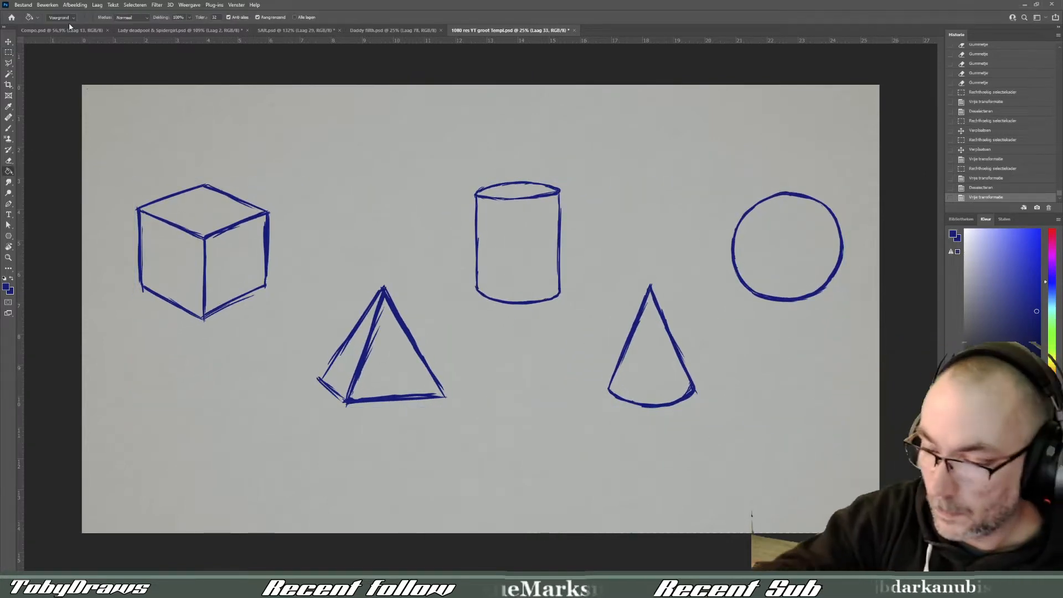
{"action": "key", "text": "b"}
{"action": "left_click", "coordinate": [189, 17]}
{"action": "left_click", "coordinate": [317, 18]}
{"action": "left_click_drag", "start_coordinate": [317, 27], "coordinate": [328, 27]}
- Add a new layer for the line art over a faded sketch layer and set the brush colour to black
{"action": "key", "text": "ctrl+shift+alt+n"}
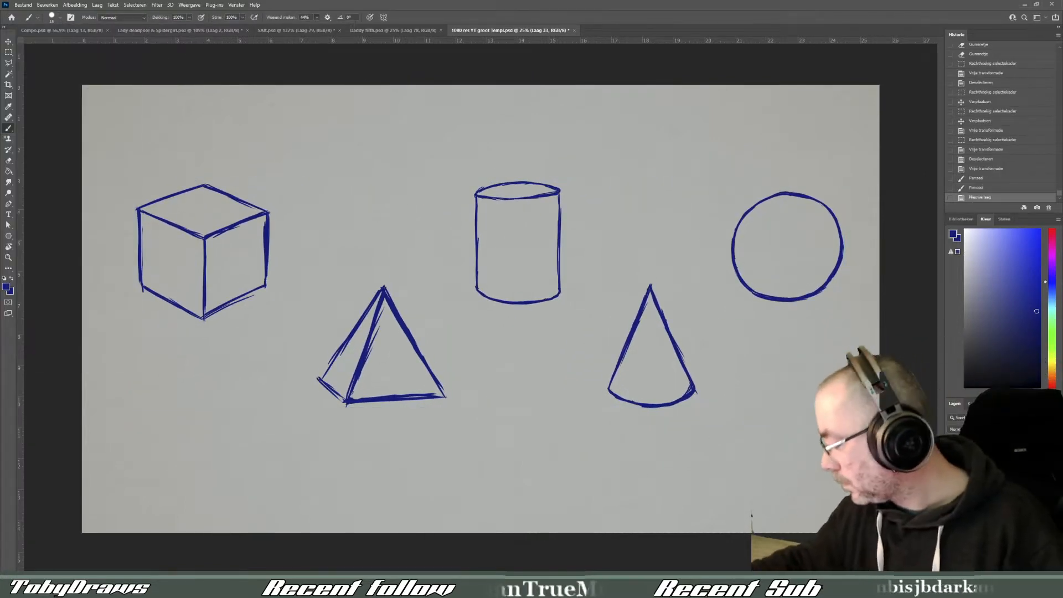
{"action": "left_click", "coordinate": [1040, 387]}
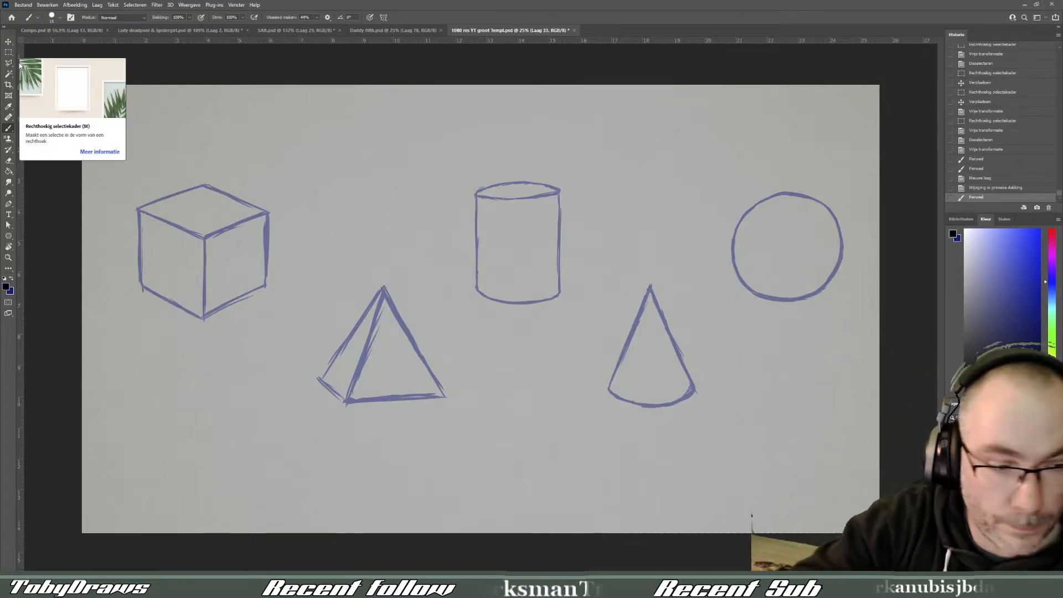
- Trace the cube's left vertical edge and lower left edge in black
{"action": "scroll", "coordinate": [111, 111], "scroll_direction": "up", "scroll_amount": 5}
{"action": "left_click_drag", "start_coordinate": [505, 460], "coordinate": [519, 309]}
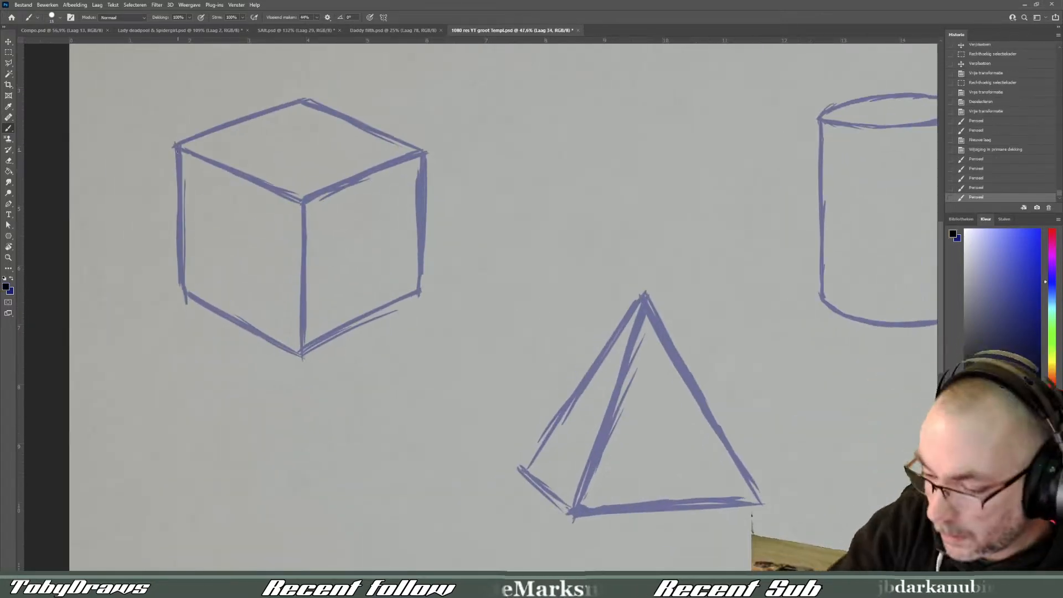
{"action": "key", "text": "ctrl+z"}
{"action": "key", "text": "ctrl+z"}
{"action": "key", "text": "ctrl+z"}
{"action": "left_click", "coordinate": [177, 147]}
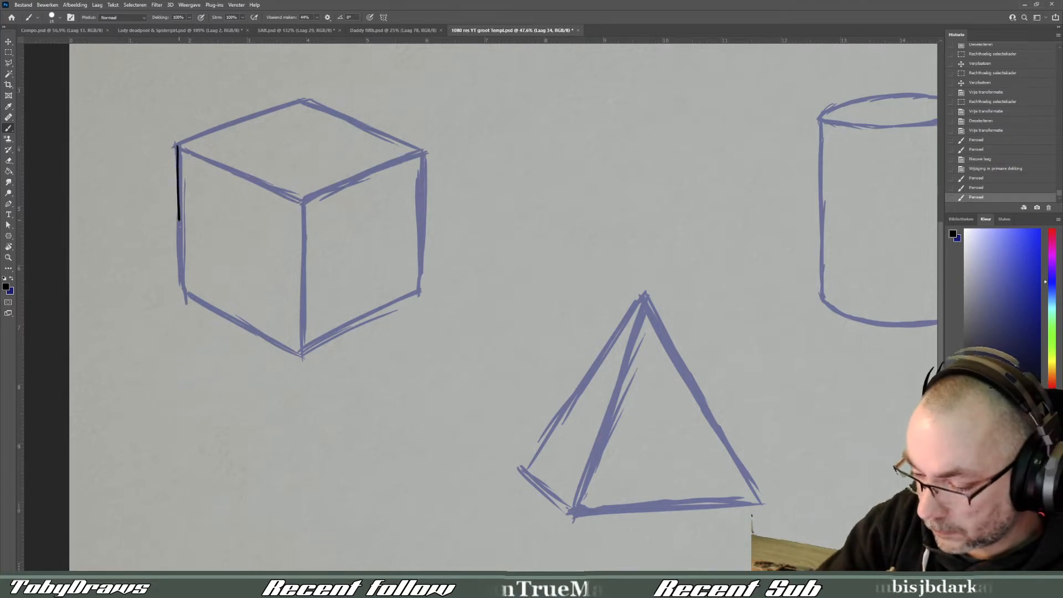
{"action": "mouse_move", "coordinate": [179, 225]}
{"action": "left_mouse_down"}
{"action": "mouse_move", "coordinate": [183, 289]}
{"action": "mouse_move", "coordinate": [299, 354]}
{"action": "left_mouse_up"}
{"action": "mouse_move", "coordinate": [301, 202]}
{"action": "left_mouse_down"}
{"action": "mouse_move", "coordinate": [300, 254]}
{"action": "mouse_move", "coordinate": [301, 212]}
{"action": "left_mouse_up"}
{"action": "key", "text": "ctrl+z"}
{"action": "left_click_drag", "start_coordinate": [301, 206], "coordinate": [302, 232]}
{"action": "key", "text": "ctrl+z"}
{"action": "key", "text": "ctrl+z"}
{"action": "key", "text": "ctrl+z"}
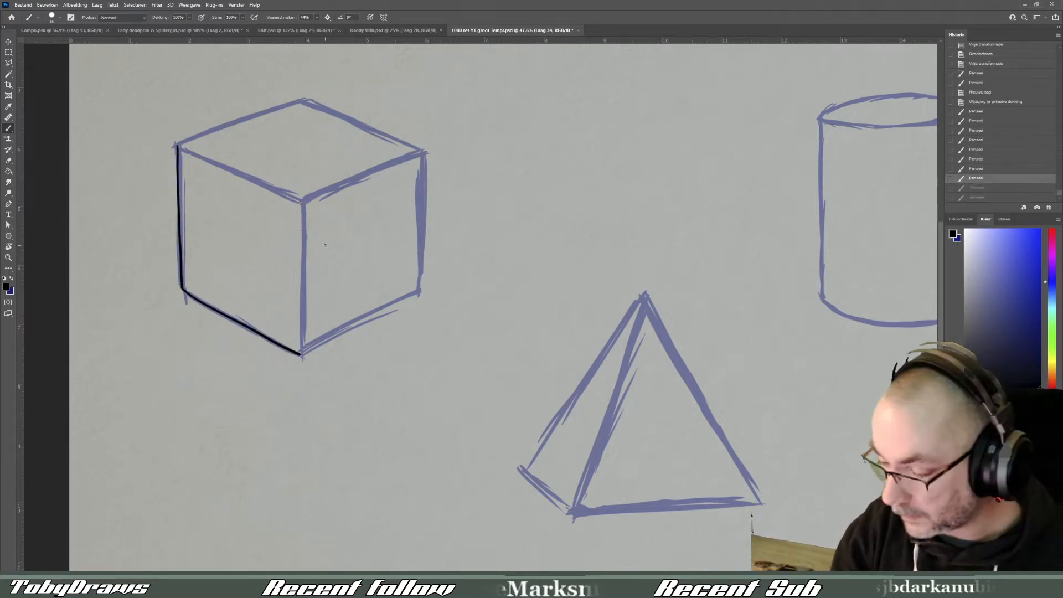
- Trace the cube's lower right edge in black, running slightly past the corner
{"action": "key", "text": "ctrl+z"}
{"action": "left_click_drag", "start_coordinate": [301, 354], "coordinate": [308, 351]}
{"action": "left_click_drag", "start_coordinate": [301, 354], "coordinate": [441, 285]}
{"action": "key", "text": "ctrl+z"}
{"action": "key", "text": "ctrl+z"}
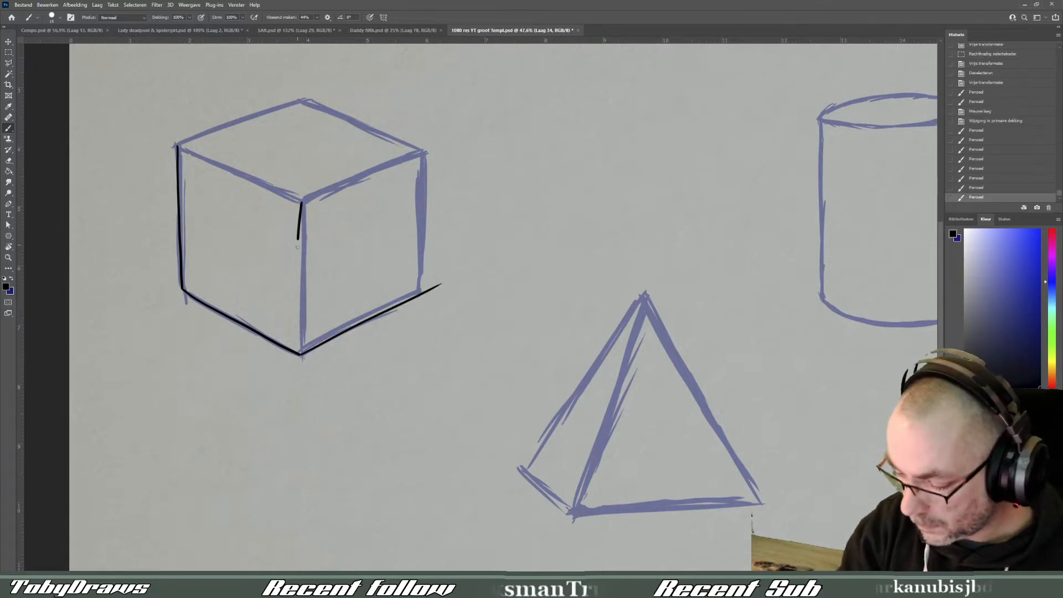
{"action": "key", "text": "ctrl+z"}
- Rotate the canvas and trace the cube's front vertical edge in black
{"action": "key", "text": "r"}
{"action": "mouse_move", "coordinate": [597, 248]}
{"action": "left_mouse_down"}
{"action": "mouse_move", "coordinate": [569, 401]}
{"action": "mouse_move", "coordinate": [622, 496]}
{"action": "mouse_move", "coordinate": [630, 490]}
{"action": "left_mouse_up"}
{"action": "mouse_move", "coordinate": [374, 299]}
{"action": "left_mouse_down"}
{"action": "mouse_move", "coordinate": [524, 259]}
{"action": "mouse_move", "coordinate": [508, 281]}
{"action": "mouse_move", "coordinate": [520, 261]}
{"action": "left_mouse_up"}
{"action": "key", "text": "ctrl+z"}
{"action": "key", "text": "r"}
{"action": "left_click", "coordinate": [374, 311]}
{"action": "left_click_drag", "start_coordinate": [525, 121], "coordinate": [521, 262]}
{"action": "key", "text": "ctrl+z"}
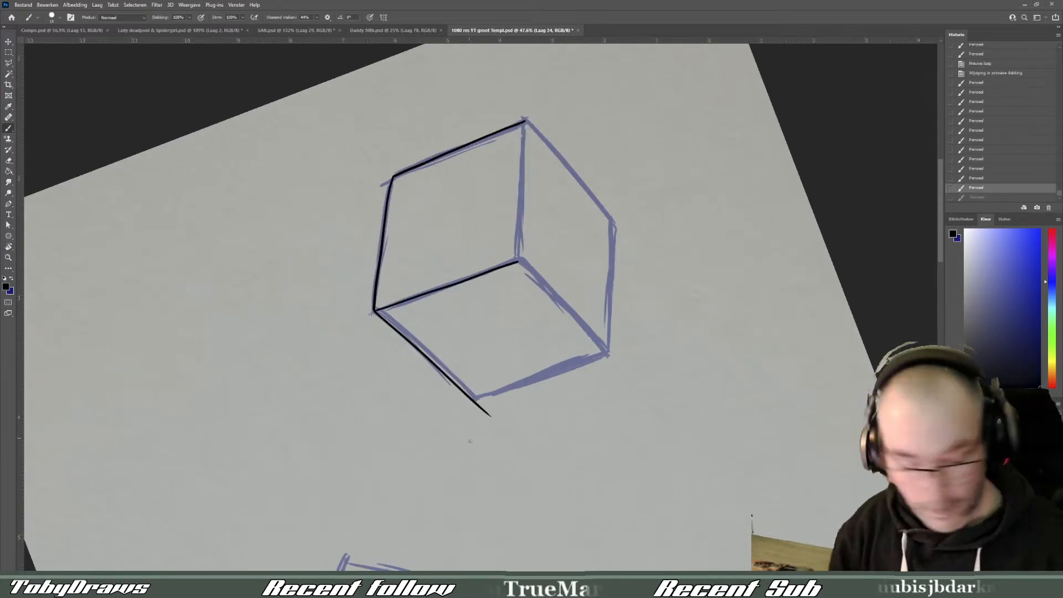
- Turn the canvas further and trace the top edge of the cube's left face in black
{"action": "key", "text": "r"}
{"action": "left_click_drag", "start_coordinate": [470, 441], "coordinate": [593, 236]}
{"action": "left_click_drag", "start_coordinate": [304, 388], "coordinate": [421, 309]}
{"action": "key", "text": "ctrl+z"}
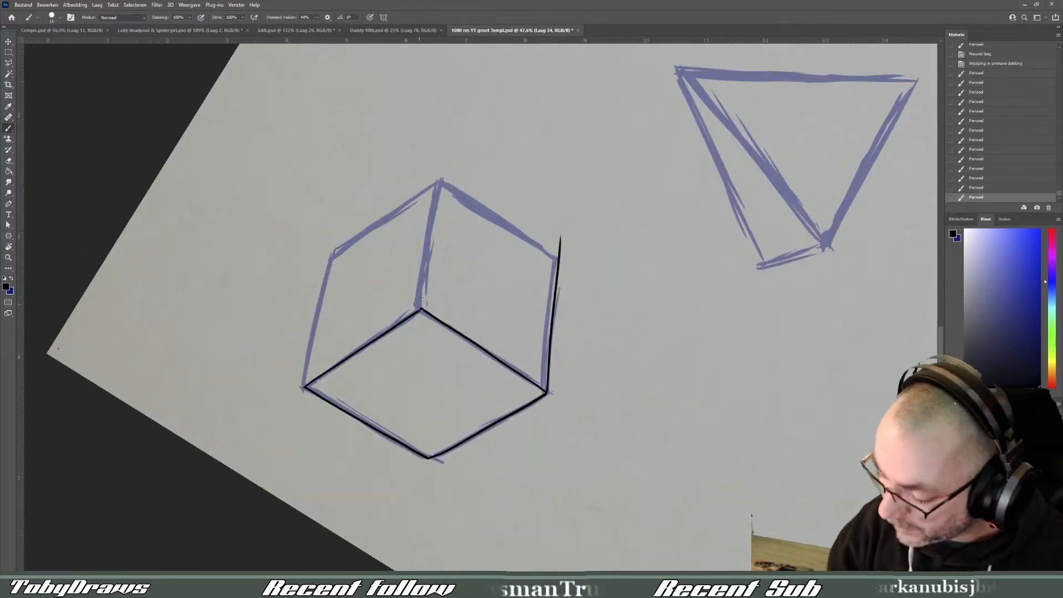
{"action": "left_click", "coordinate": [421, 303]}
- Rotate the canvas back towards upright and trace the top edge of the cube's right face in black
{"action": "key", "text": "r"}
{"action": "mouse_move", "coordinate": [635, 327]}
{"action": "left_mouse_down"}
{"action": "mouse_move", "coordinate": [574, 434]}
{"action": "mouse_move", "coordinate": [503, 464]}
{"action": "left_mouse_up"}
{"action": "left_click_drag", "start_coordinate": [467, 249], "coordinate": [607, 235]}
{"action": "left_click_drag", "start_coordinate": [487, 394], "coordinate": [495, 492]}
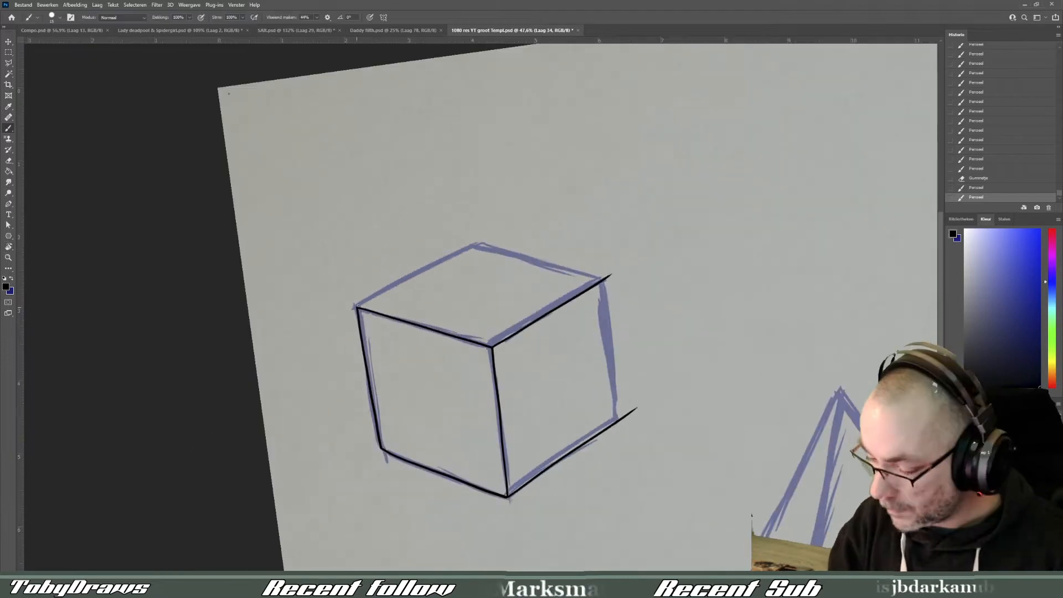
- Trace the two back edges of the cube's top face in black and erase the line ends overshooting the corners
{"action": "left_click_drag", "start_coordinate": [357, 306], "coordinate": [501, 234]}
{"action": "key", "text": "r"}
{"action": "mouse_move", "coordinate": [564, 421]}
{"action": "left_mouse_down"}
{"action": "mouse_move", "coordinate": [592, 394]}
{"action": "mouse_move", "coordinate": [616, 268]}
{"action": "left_mouse_up"}
{"action": "left_click_drag", "start_coordinate": [498, 288], "coordinate": [467, 361]}
{"action": "left_click_drag", "start_coordinate": [392, 362], "coordinate": [483, 237]}
{"action": "left_click_drag", "start_coordinate": [616, 275], "coordinate": [551, 430]}
{"action": "left_click_drag", "start_coordinate": [424, 226], "coordinate": [414, 231]}
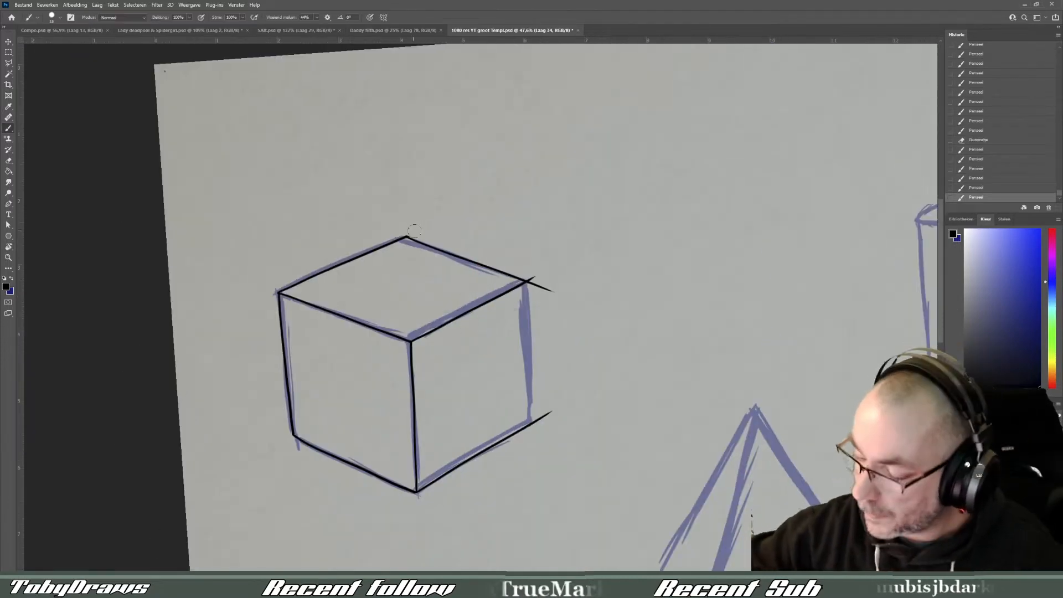
{"action": "left_click_drag", "start_coordinate": [535, 276], "coordinate": [526, 283]}
- Trace the cube's right vertical edge in black and erase the excess line ends at its lower corner
{"action": "key", "text": "r"}
{"action": "left_click_drag", "start_coordinate": [523, 465], "coordinate": [615, 244]}
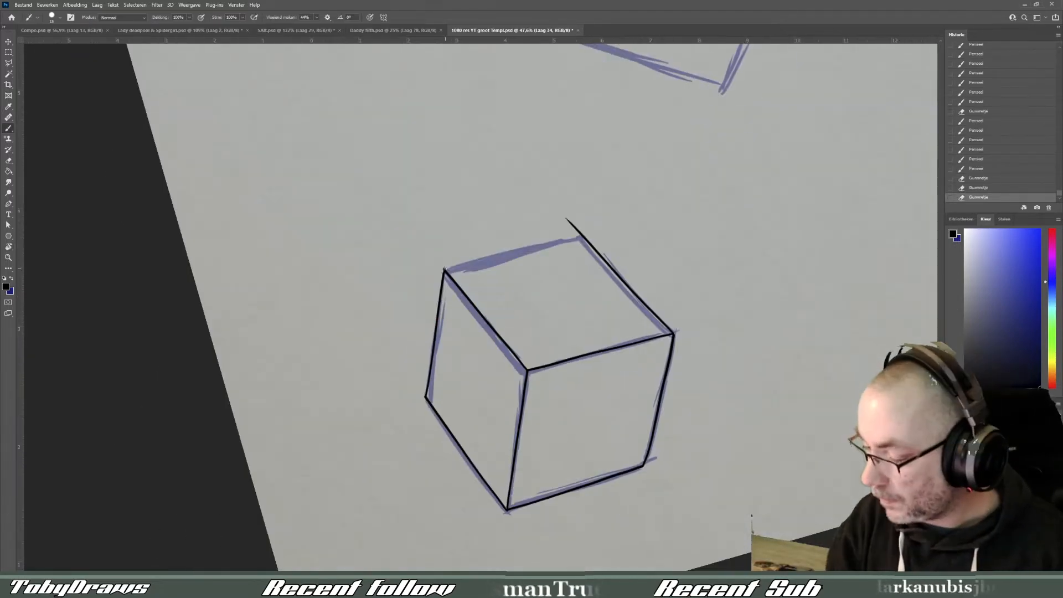
{"action": "key", "text": "ctrl+z"}
{"action": "mouse_move", "coordinate": [447, 269]}
{"action": "left_mouse_down"}
{"action": "mouse_move", "coordinate": [633, 227]}
{"action": "mouse_move", "coordinate": [615, 228]}
{"action": "left_mouse_up"}
{"action": "mouse_move", "coordinate": [651, 296]}
{"action": "left_mouse_down"}
{"action": "mouse_move", "coordinate": [646, 434]}
{"action": "mouse_move", "coordinate": [498, 487]}
{"action": "left_mouse_up"}
{"action": "left_click_drag", "start_coordinate": [579, 481], "coordinate": [501, 340]}
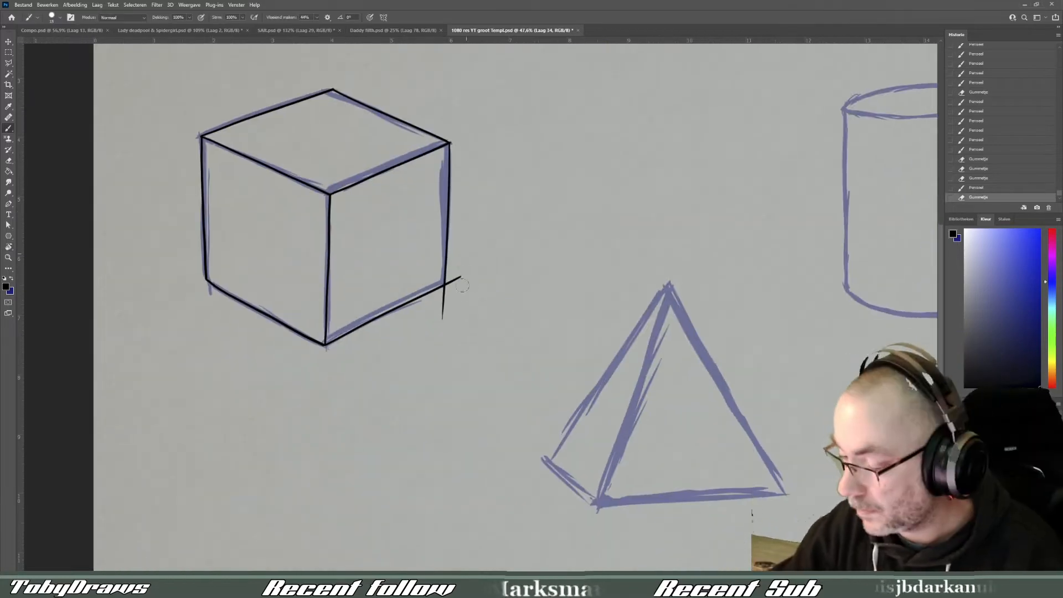
{"action": "left_click_drag", "start_coordinate": [465, 275], "coordinate": [449, 284]}
{"action": "left_click", "coordinate": [447, 289]}
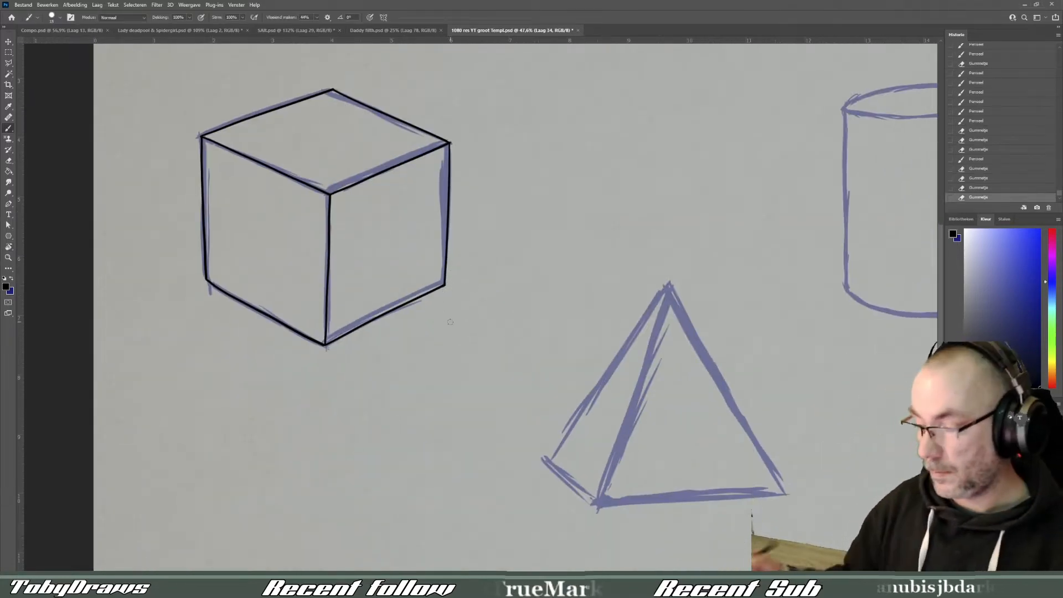
- Trace the pyramid's left face in black: outer edge and front edge running past the apex, plus the short base edge
{"action": "left_click_drag", "start_coordinate": [731, 482], "coordinate": [527, 362]}
{"action": "key", "text": "r"}
{"action": "left_click_drag", "start_coordinate": [619, 446], "coordinate": [487, 504]}
{"action": "left_click_drag", "start_coordinate": [356, 232], "coordinate": [618, 182]}
{"action": "key", "text": "ctrl+z"}
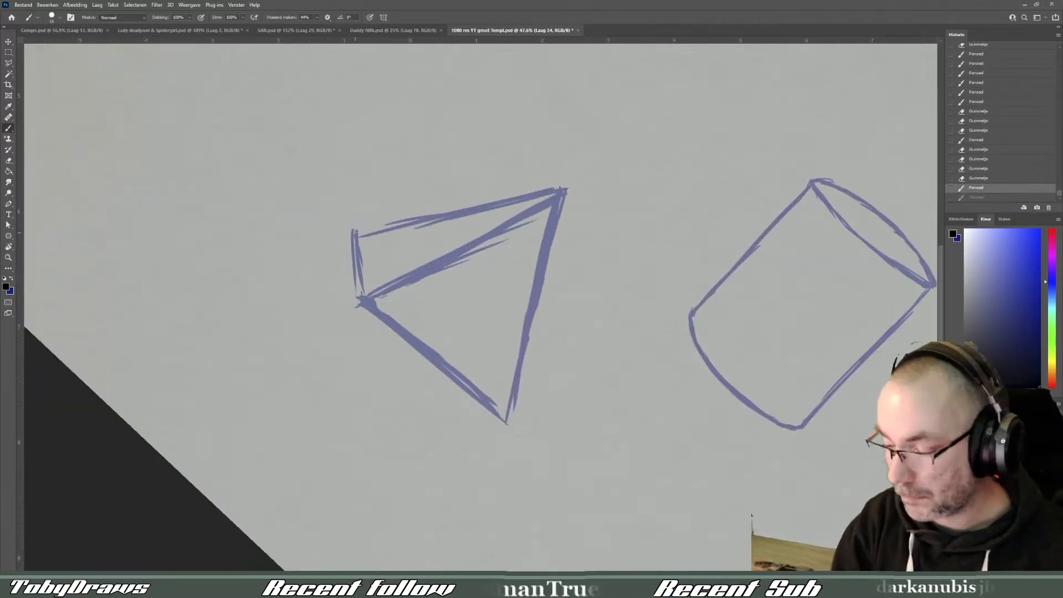
{"action": "mouse_move", "coordinate": [356, 232]}
{"action": "left_mouse_down"}
{"action": "mouse_move", "coordinate": [624, 180]}
{"action": "mouse_move", "coordinate": [470, 206]}
{"action": "mouse_move", "coordinate": [646, 166]}
{"action": "left_mouse_up"}
{"action": "key", "text": "ctrl+z"}
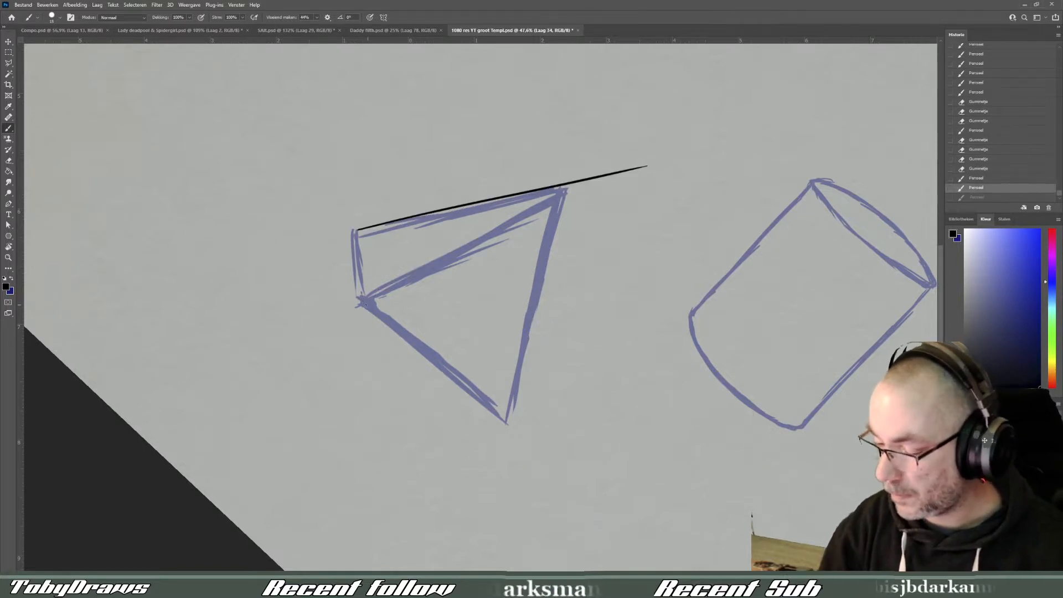
{"action": "left_click_drag", "start_coordinate": [359, 304], "coordinate": [613, 163]}
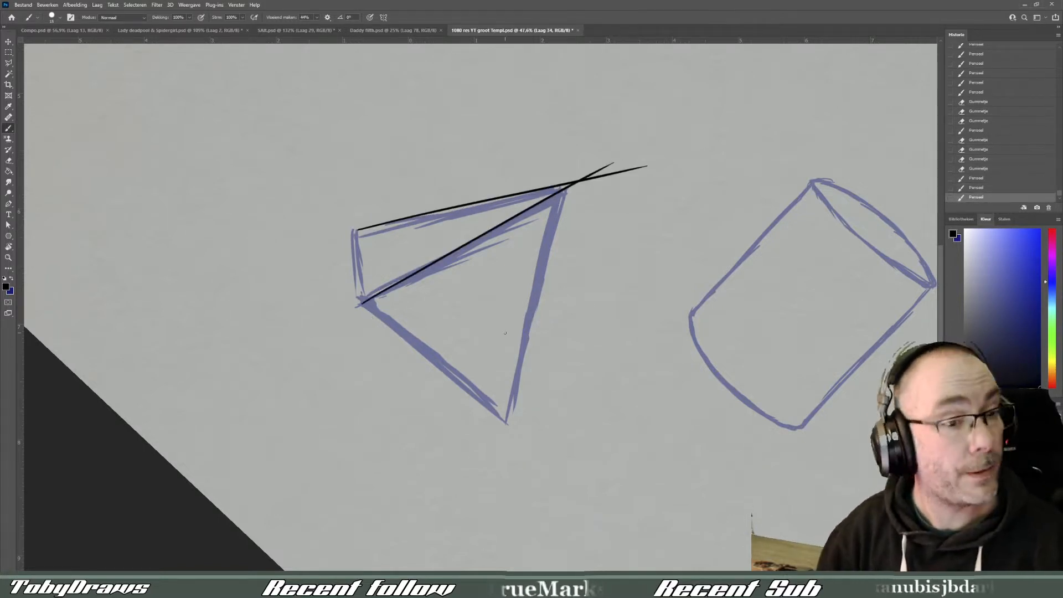
{"action": "left_click_drag", "start_coordinate": [358, 268], "coordinate": [360, 304]}
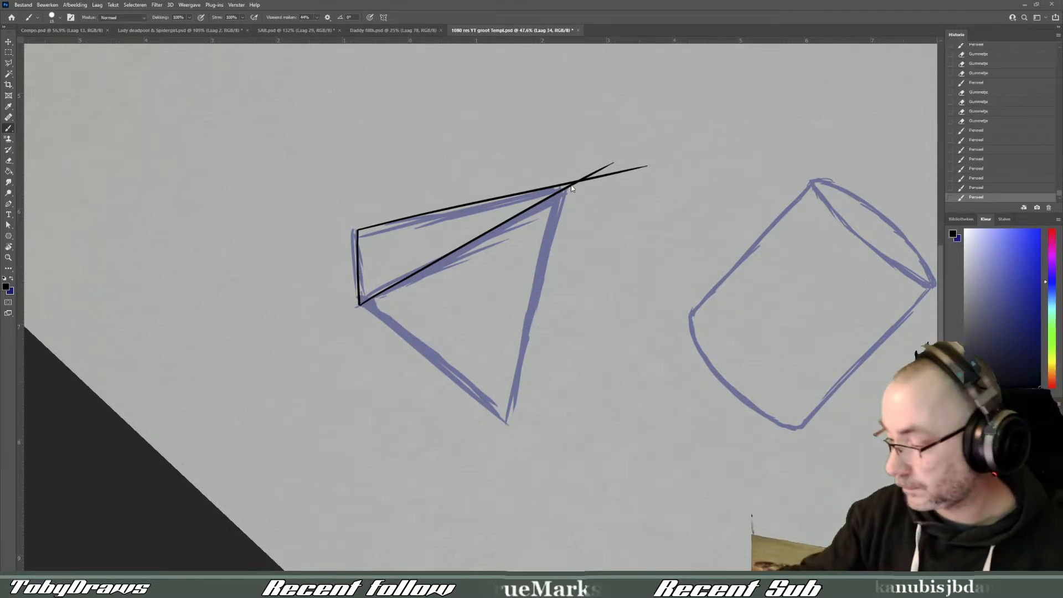
{"action": "mouse_move", "coordinate": [574, 183]}
{"action": "left_mouse_down"}
{"action": "mouse_move", "coordinate": [512, 408]}
{"action": "mouse_move", "coordinate": [400, 378]}
{"action": "mouse_move", "coordinate": [640, 330]}
{"action": "left_mouse_up"}
{"action": "key", "text": "ctrl+z"}
{"action": "key", "text": "r"}
{"action": "key", "text": "ctrl+z"}
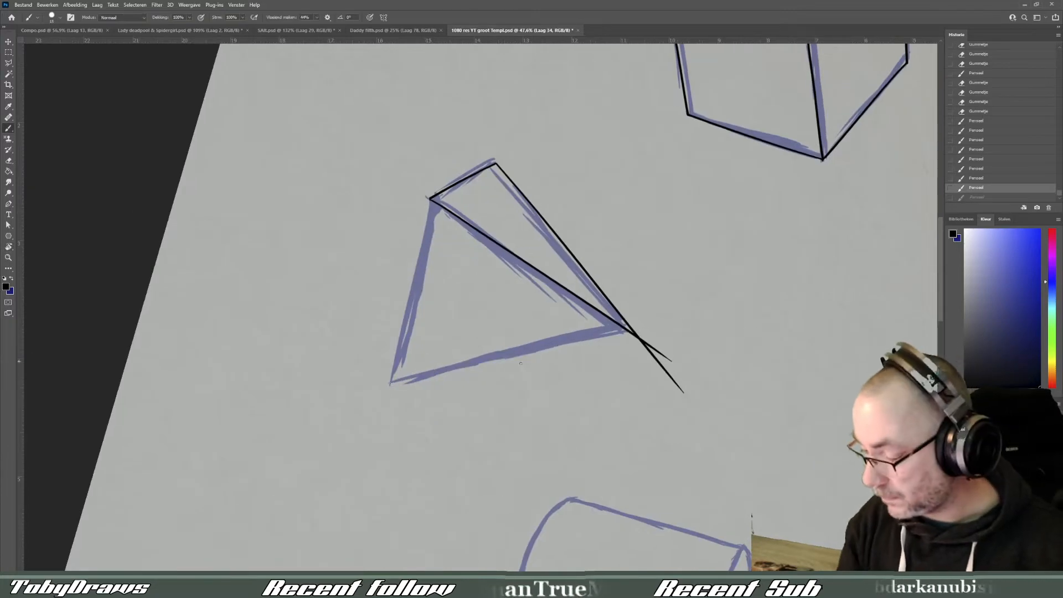
{"action": "left_click_drag", "start_coordinate": [391, 383], "coordinate": [635, 337]}
{"action": "key", "text": "ctrl+z"}
{"action": "mouse_move", "coordinate": [390, 383]}
{"action": "left_mouse_down"}
{"action": "mouse_move", "coordinate": [433, 373]}
{"action": "mouse_move", "coordinate": [610, 124]}
{"action": "mouse_move", "coordinate": [449, 131]}
{"action": "left_mouse_up"}
{"action": "key", "text": "ctrl+z"}
- Erase most of the two black line ends that overshoot the pyramid's apex
{"action": "key", "text": "r"}
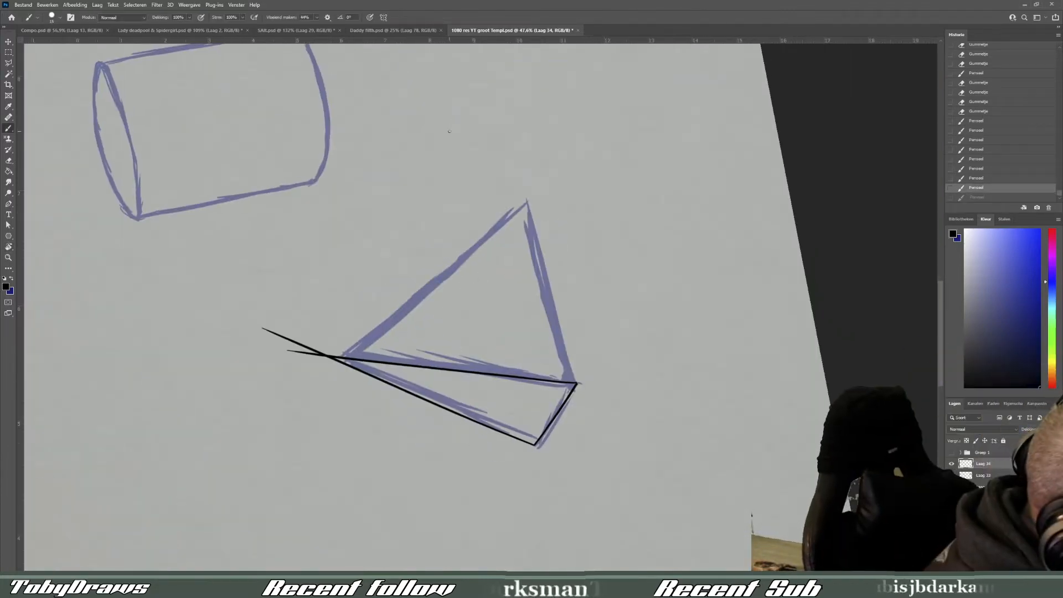
{"action": "mouse_move", "coordinate": [261, 328]}
{"action": "left_mouse_down"}
{"action": "mouse_move", "coordinate": [311, 352]}
{"action": "mouse_move", "coordinate": [722, 416]}
{"action": "left_mouse_up"}
{"action": "key", "text": "r"}
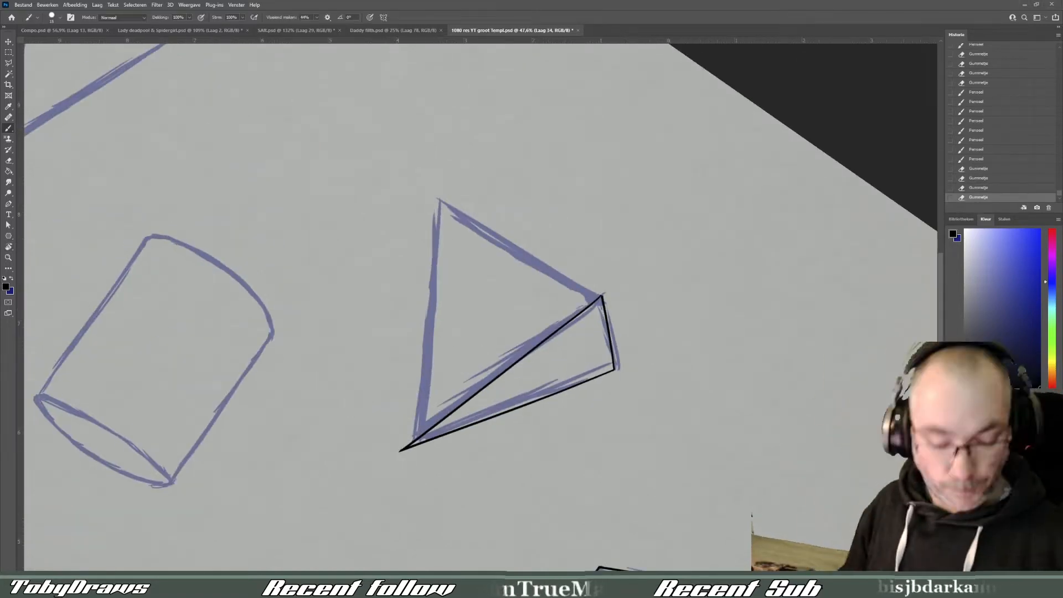
- Trace the pyramid's right edge in black from the apex past the base corner and trim the stray ends at the apex
{"action": "key", "text": "r"}
{"action": "mouse_move", "coordinate": [742, 293]}
{"action": "left_mouse_down"}
{"action": "mouse_move", "coordinate": [554, 466]}
{"action": "mouse_move", "coordinate": [615, 432]}
{"action": "left_mouse_up"}
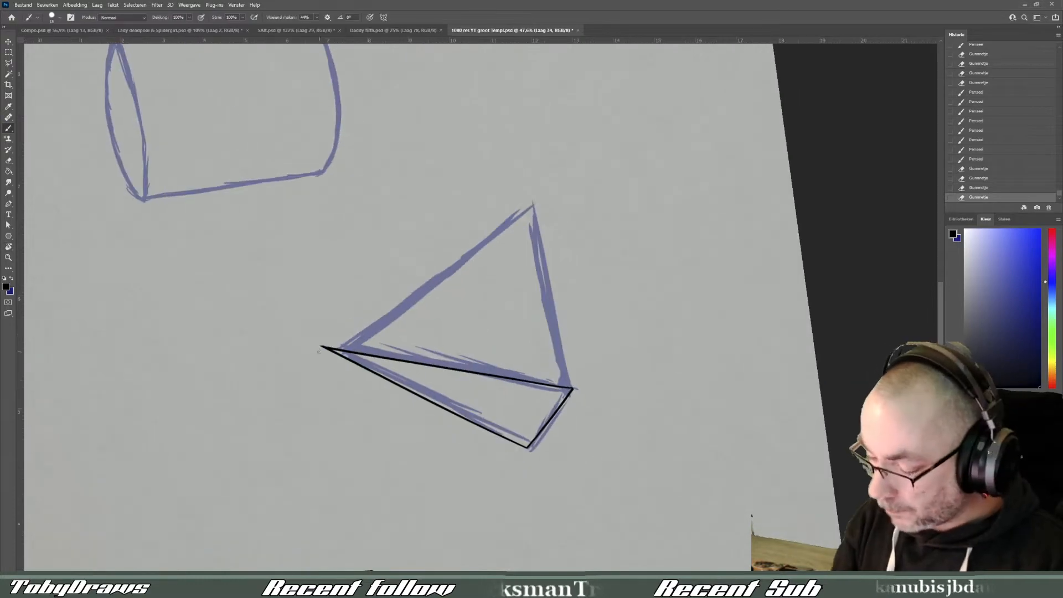
{"action": "key", "text": "ctrl+z"}
{"action": "mouse_move", "coordinate": [314, 354]}
{"action": "left_mouse_down"}
{"action": "mouse_move", "coordinate": [599, 179]}
{"action": "mouse_move", "coordinate": [591, 166]}
{"action": "left_mouse_up"}
{"action": "key", "text": "ctrl+z"}
{"action": "key", "text": "r"}
{"action": "left_click_drag", "start_coordinate": [714, 294], "coordinate": [500, 537]}
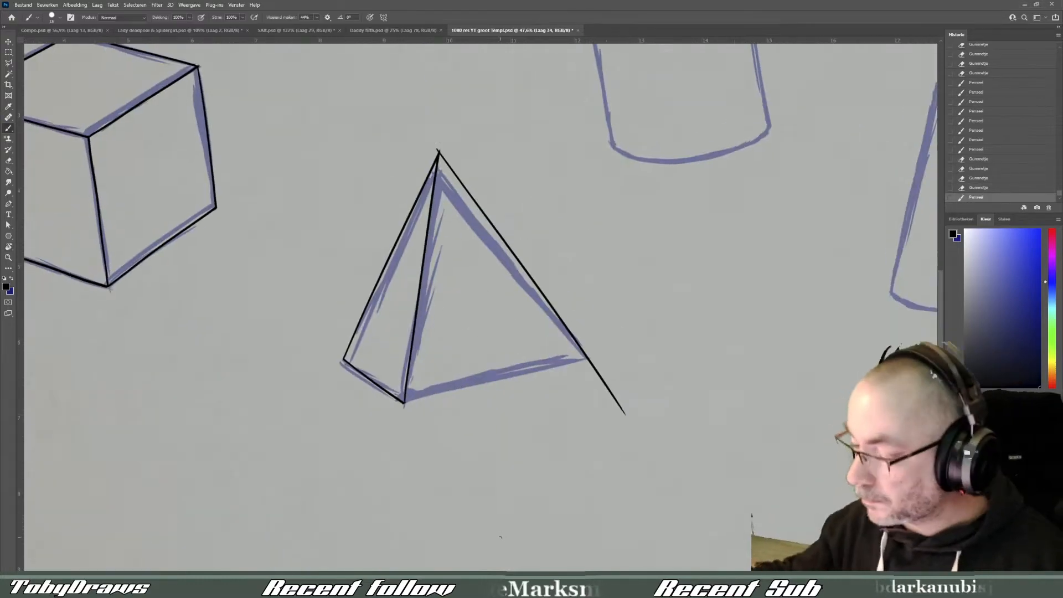
{"action": "left_click_drag", "start_coordinate": [437, 147], "coordinate": [442, 148]}
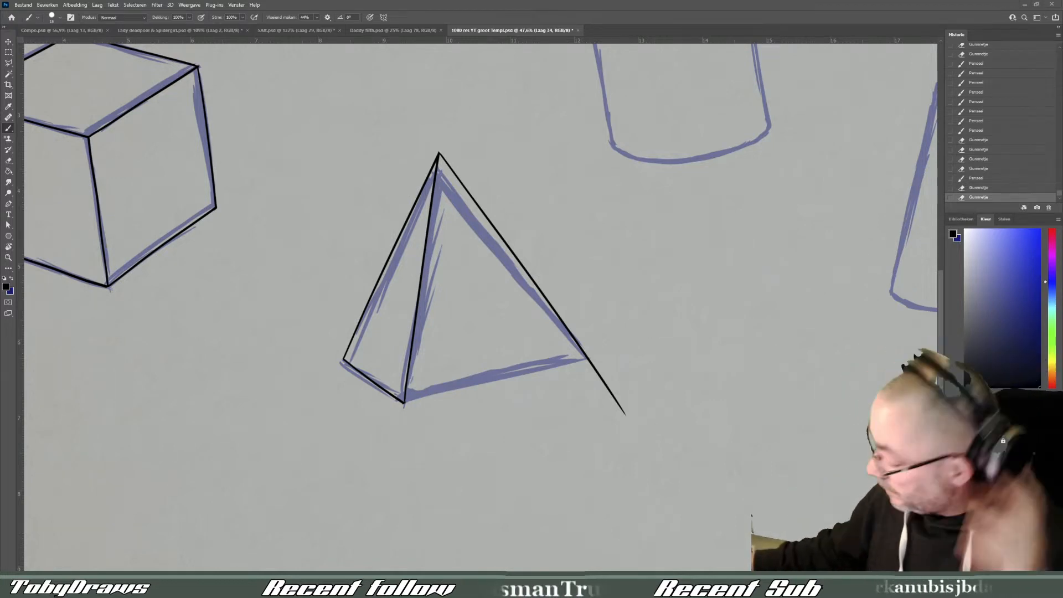
- Trace the pyramid's front base edge in black and erase the excess line ends around the right base corner
{"action": "left_click_drag", "start_coordinate": [404, 403], "coordinate": [642, 345]}
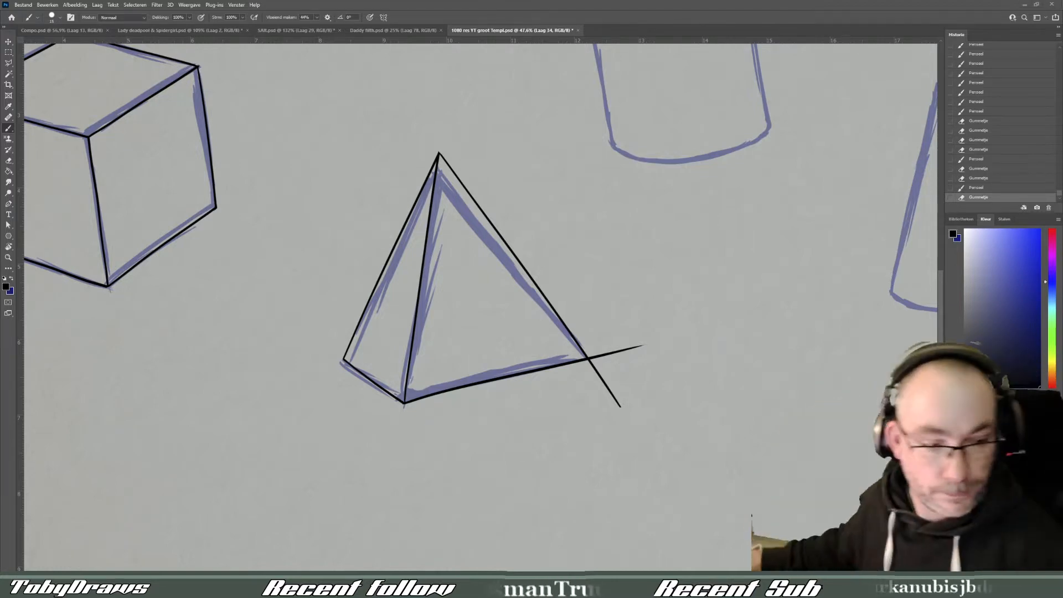
{"action": "left_click_drag", "start_coordinate": [594, 362], "coordinate": [649, 344]}
{"action": "left_click", "coordinate": [592, 358]}
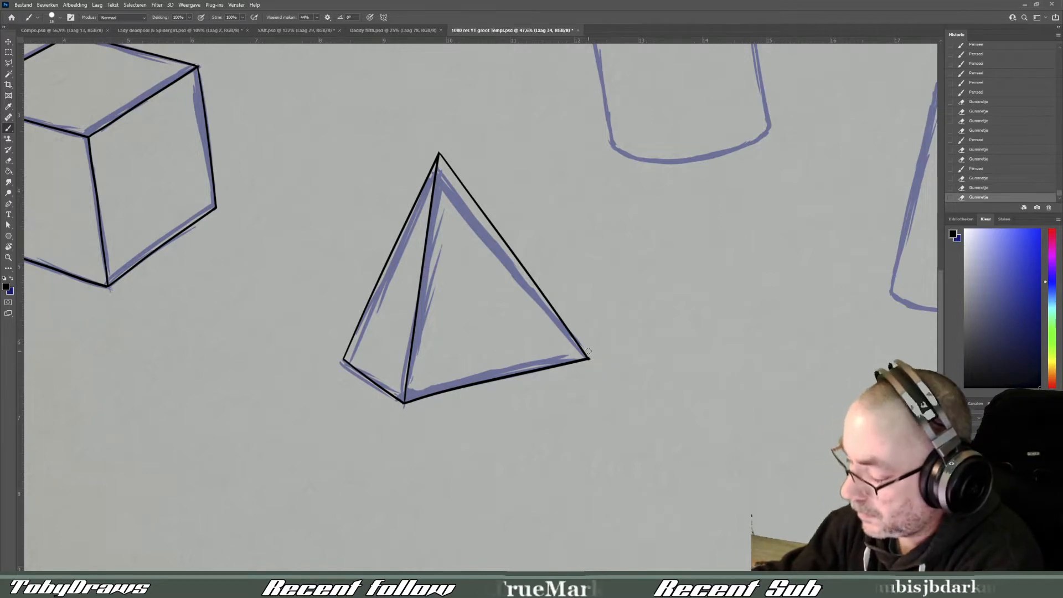
{"action": "left_click", "coordinate": [593, 360]}
{"action": "left_click", "coordinate": [593, 361]}
{"action": "left_click", "coordinate": [592, 361]}
{"action": "left_click", "coordinate": [592, 362]}
{"action": "left_click", "coordinate": [592, 362]}
{"action": "left_click", "coordinate": [591, 363]}
{"action": "left_click", "coordinate": [591, 363]}
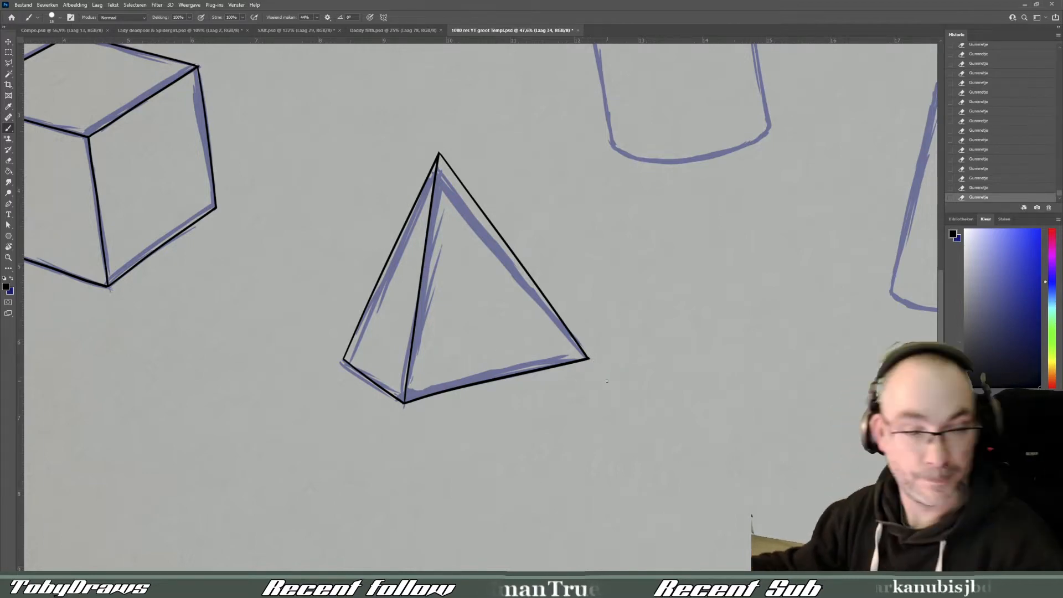
- Trace the cylinder's two straight sides in black over the blue sketch
{"action": "left_click_drag", "start_coordinate": [607, 381], "coordinate": [372, 569]}
{"action": "key", "text": "r"}
{"action": "mouse_move", "coordinate": [350, 166]}
{"action": "left_mouse_down"}
{"action": "mouse_move", "coordinate": [374, 146]}
{"action": "mouse_move", "coordinate": [373, 318]}
{"action": "left_mouse_up"}
{"action": "left_click", "coordinate": [12, 130]}
{"action": "left_click_drag", "start_coordinate": [533, 133], "coordinate": [533, 325]}
- Trace the back curve of the cylinder's top ellipse in black, joining both straight sides
{"action": "key", "text": "r"}
{"action": "mouse_move", "coordinate": [521, 482]}
{"action": "left_mouse_down"}
{"action": "mouse_move", "coordinate": [645, 436]}
{"action": "mouse_move", "coordinate": [639, 483]}
{"action": "left_mouse_up"}
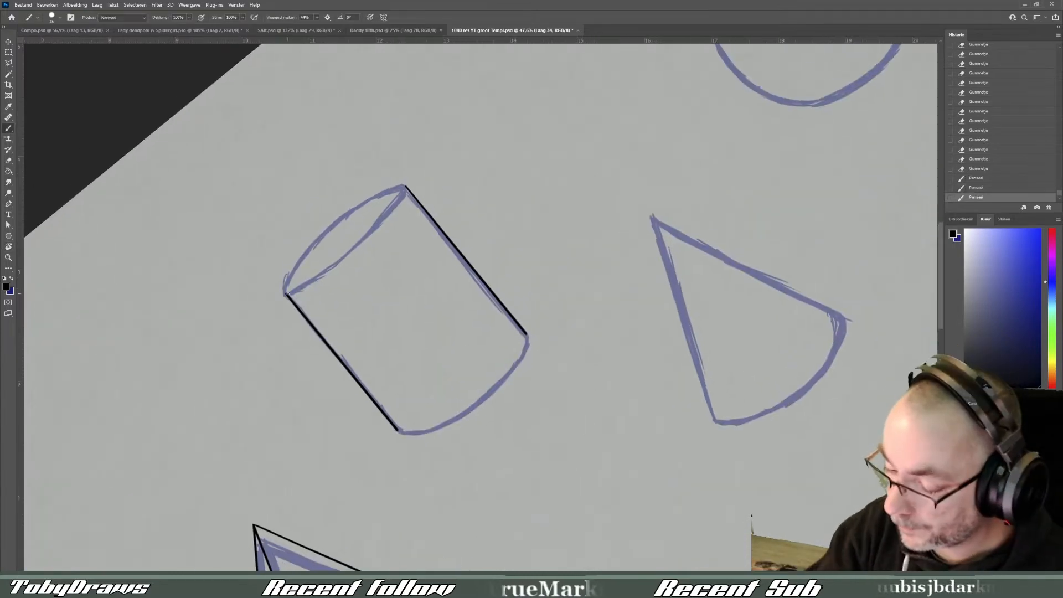
{"action": "left_click", "coordinate": [286, 294]}
{"action": "mouse_move", "coordinate": [286, 293]}
{"action": "left_mouse_down"}
{"action": "mouse_move", "coordinate": [375, 195]}
{"action": "mouse_move", "coordinate": [406, 187]}
{"action": "left_mouse_up"}
{"action": "key", "text": "ctrl+z"}
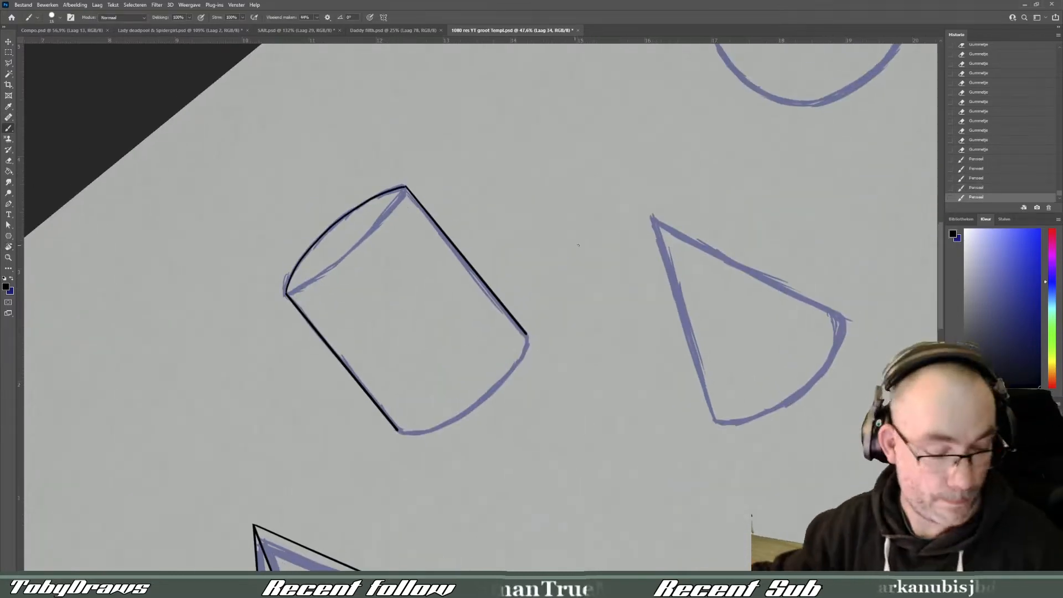
{"action": "key", "text": "r"}
{"action": "left_click_drag", "start_coordinate": [578, 241], "coordinate": [472, 429]}
{"action": "left_click", "coordinate": [617, 168]}
{"action": "mouse_move", "coordinate": [615, 168]}
{"action": "left_mouse_down"}
{"action": "mouse_move", "coordinate": [612, 301]}
{"action": "mouse_move", "coordinate": [621, 327]}
{"action": "left_mouse_up"}
{"action": "key", "text": "ctrl+z"}
{"action": "left_click_drag", "start_coordinate": [629, 401], "coordinate": [520, 408]}
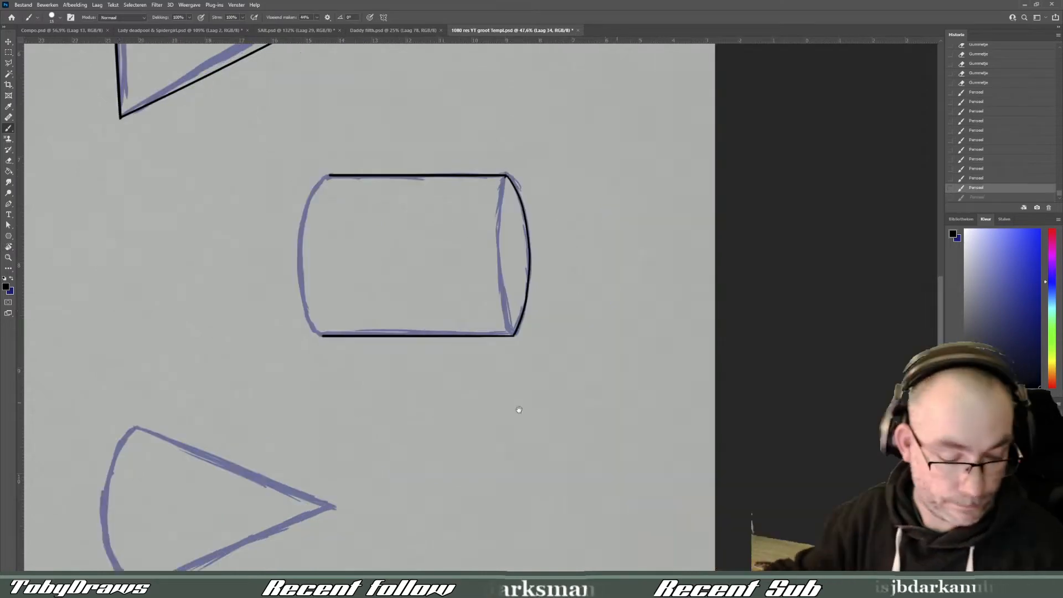
{"action": "key", "text": "f"}
{"action": "key", "text": "f"}
{"action": "key", "text": "Escape"}
{"action": "key", "text": "Tab"}
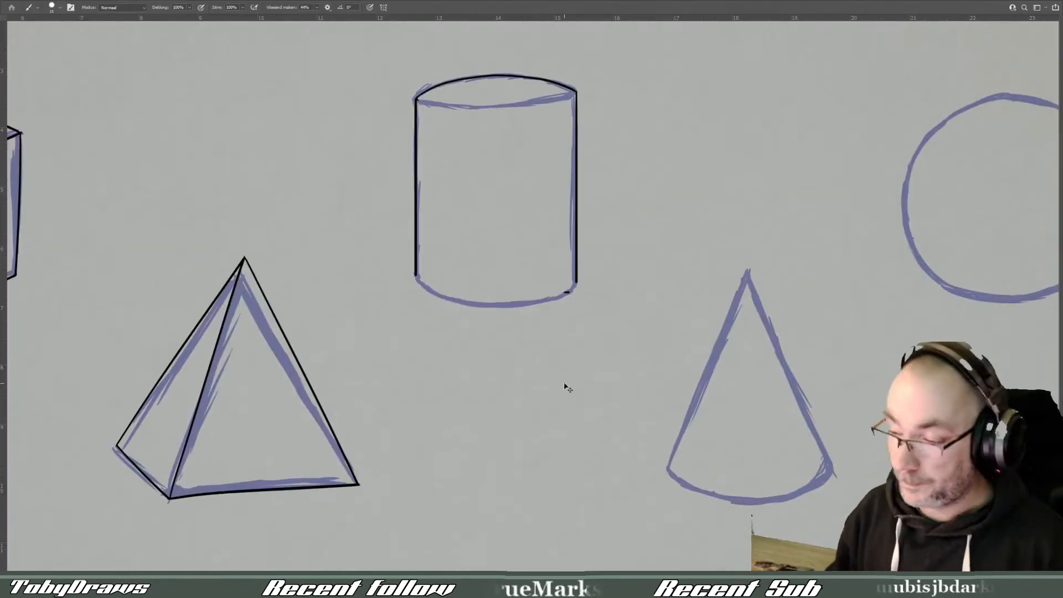
{"action": "key", "text": "f"}
{"action": "key", "text": "ctrl+z"}
- Tidy the cylinder's upper left corner by erasing the stray black line end where the top curve meets the side
{"action": "key", "text": "r"}
{"action": "mouse_move", "coordinate": [640, 219]}
{"action": "left_mouse_down"}
{"action": "mouse_move", "coordinate": [655, 325]}
{"action": "mouse_move", "coordinate": [604, 471]}
{"action": "left_mouse_up"}
{"action": "left_click_drag", "start_coordinate": [757, 403], "coordinate": [578, 400]}
{"action": "scroll", "coordinate": [578, 399], "scroll_direction": "up", "scroll_amount": 3}
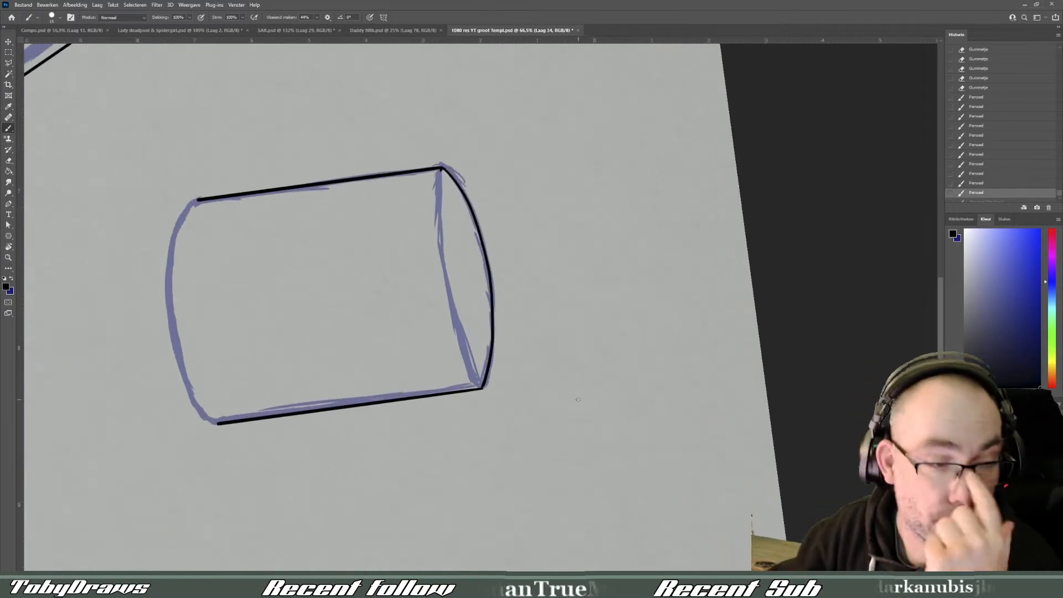
{"action": "left_click", "coordinate": [442, 168]}
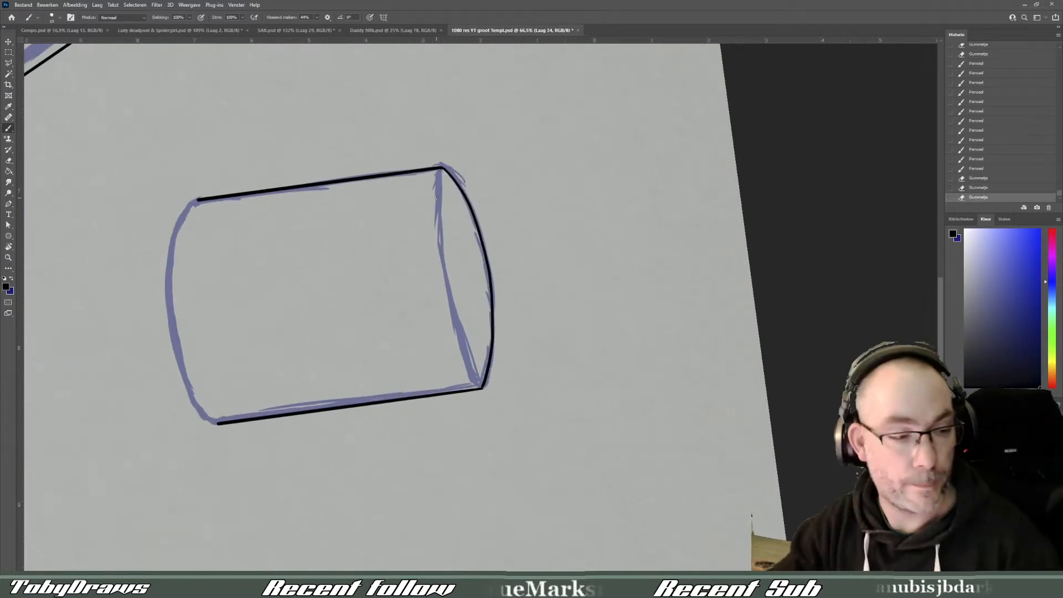
- Trace the front curve of the cylinder's top ellipse in black to close the rim
{"action": "key", "text": "r"}
{"action": "mouse_move", "coordinate": [442, 168]}
{"action": "left_mouse_down"}
{"action": "mouse_move", "coordinate": [494, 166]}
{"action": "mouse_move", "coordinate": [580, 213]}
{"action": "left_mouse_up"}
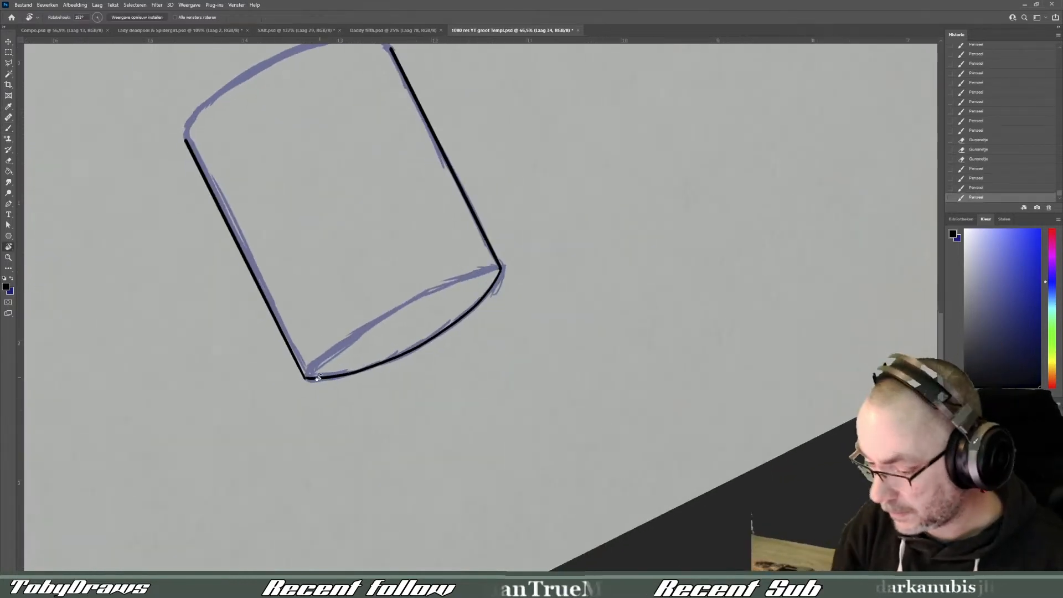
{"action": "left_click_drag", "start_coordinate": [305, 377], "coordinate": [356, 324]}
{"action": "key", "text": "ctrl+z"}
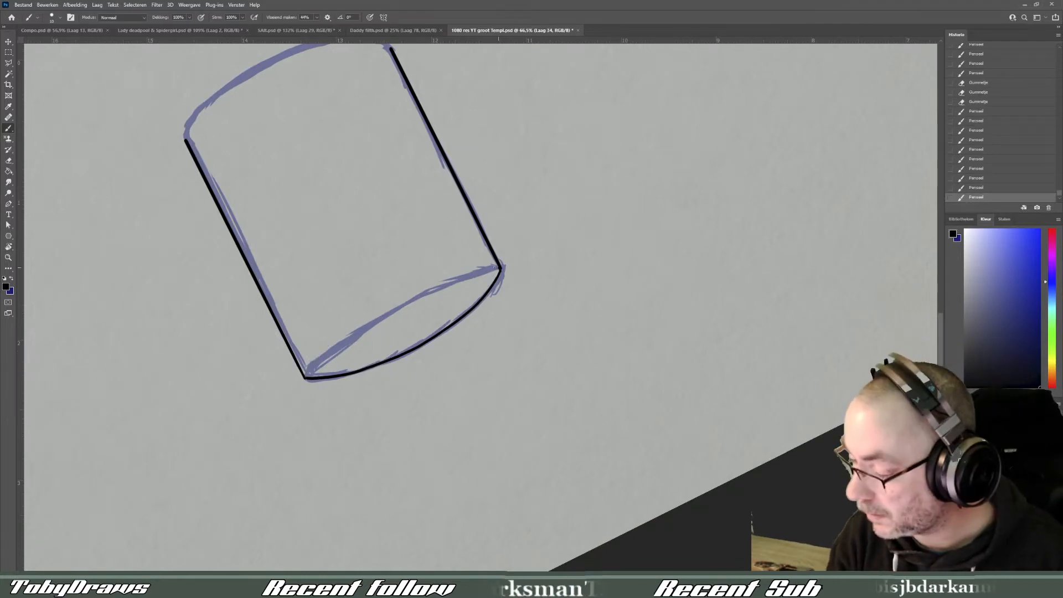
{"action": "mouse_move", "coordinate": [501, 267]}
{"action": "left_mouse_down"}
{"action": "mouse_move", "coordinate": [305, 377]}
{"action": "mouse_move", "coordinate": [659, 356]}
{"action": "left_mouse_up"}
{"action": "key", "text": "r"}
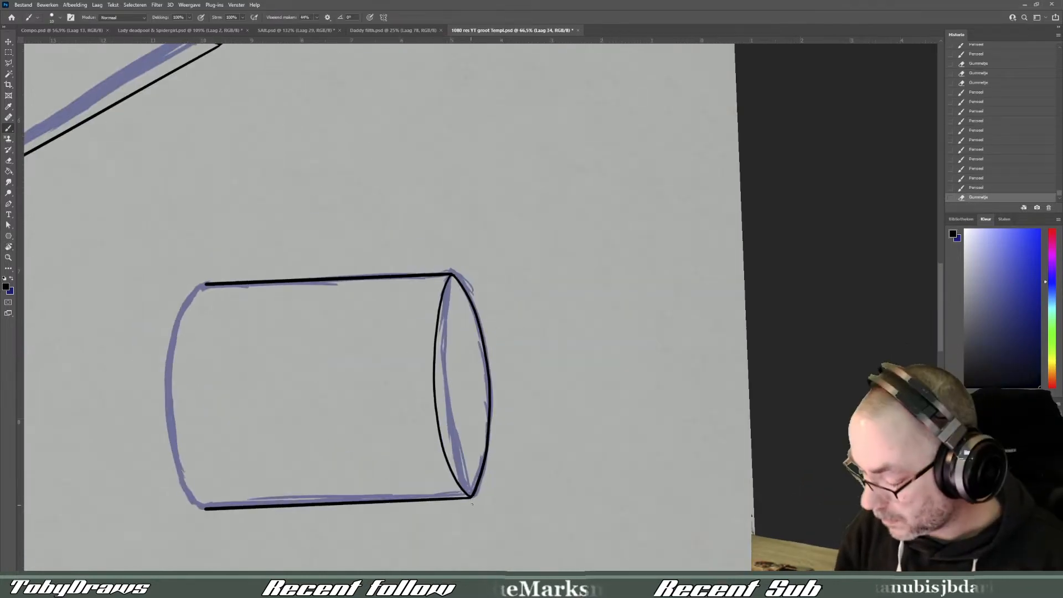
- Select the cylinder's black top ellipse with a polygonal lasso outline around it
{"action": "left_click", "coordinate": [8, 63]}
{"action": "left_click", "coordinate": [452, 274]}
{"action": "left_click", "coordinate": [425, 315]}
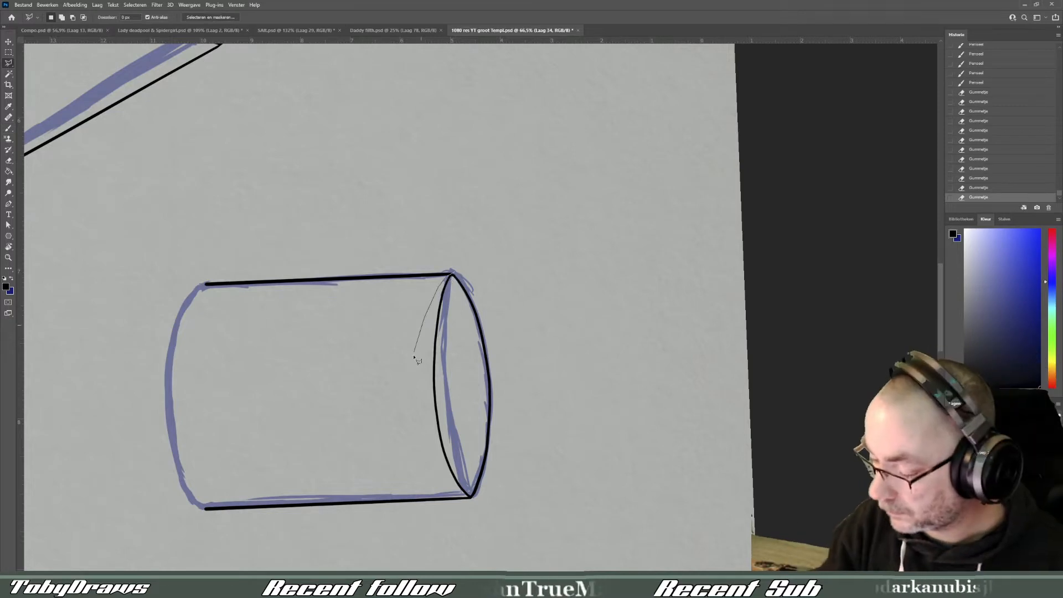
{"action": "left_click", "coordinate": [411, 383]}
{"action": "left_click", "coordinate": [418, 452]}
{"action": "left_click", "coordinate": [476, 500]}
{"action": "left_click", "coordinate": [564, 332]}
{"action": "left_click", "coordinate": [453, 274]}
- Duplicate the selected ellipse and move the copy onto the cylinder's bottom end, aligned with the ends of the sides
{"action": "key", "text": "ctrl+c"}
{"action": "key", "text": "ctrl+v"}
{"action": "key", "text": "ctrl+t"}
{"action": "left_click_drag", "start_coordinate": [506, 412], "coordinate": [236, 434]}
{"action": "key", "text": "Down"}
{"action": "key", "text": "Down"}
{"action": "key", "text": "Down"}
{"action": "key", "text": "Right"}
{"action": "key", "text": "Right"}
{"action": "key", "text": "Right"}
{"action": "key", "text": "Return"}
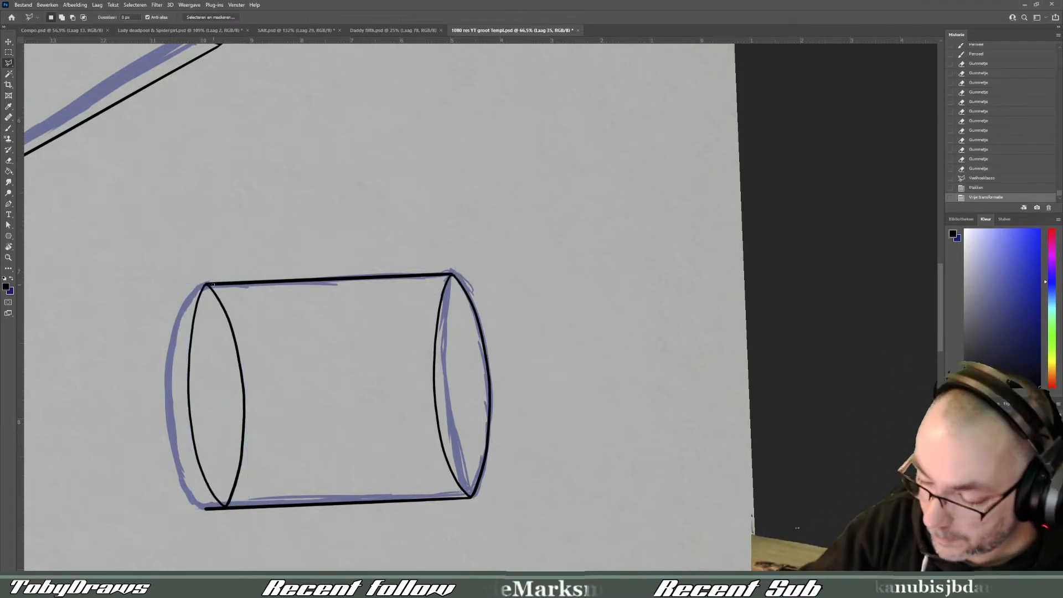
- Erase the hidden back curve of the copied bottom ellipse and merge its layer with the line art layer
{"action": "mouse_move", "coordinate": [214, 289]}
{"action": "left_mouse_down"}
{"action": "mouse_move", "coordinate": [230, 296]}
{"action": "mouse_move", "coordinate": [237, 511]}
{"action": "left_mouse_up"}
{"action": "left_click", "coordinate": [988, 465], "text": "shift"}
{"action": "right_click", "coordinate": [988, 462]}
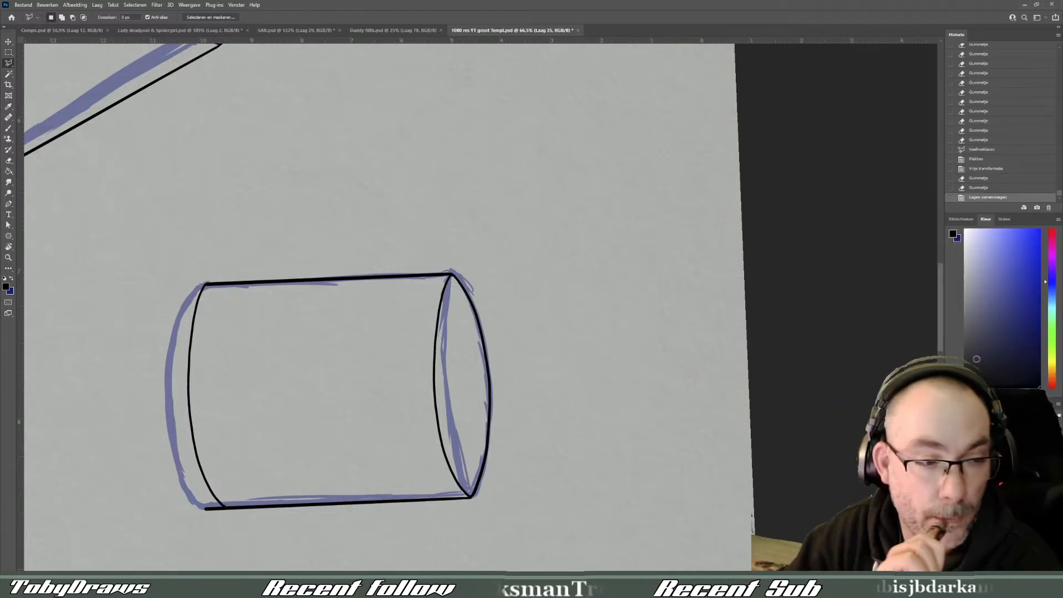
- Erase the part of the cylinder's right side line that extends below the bottom curve
{"action": "left_click_drag", "start_coordinate": [228, 523], "coordinate": [205, 497]}
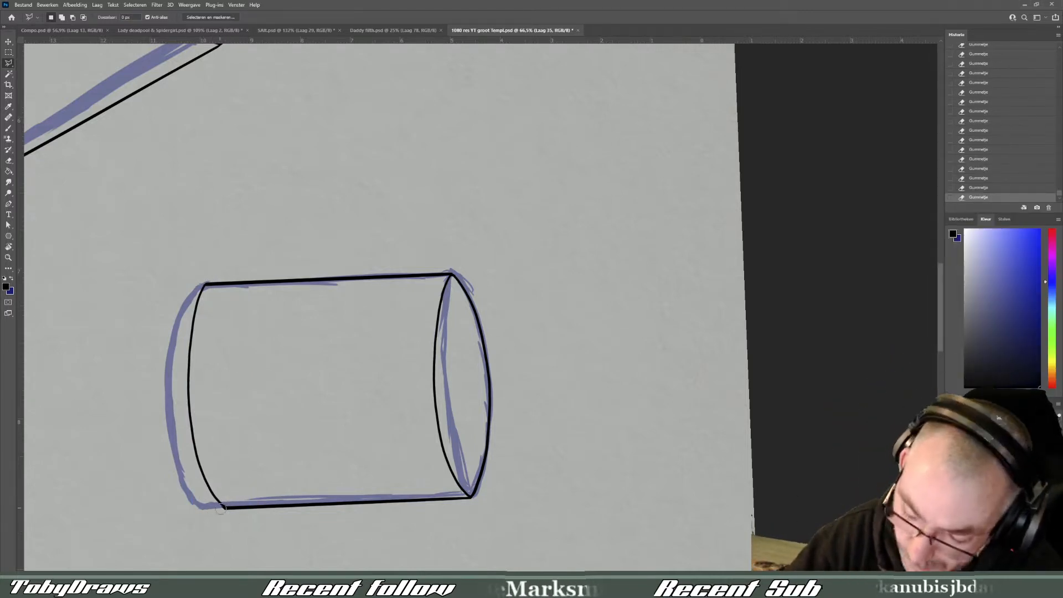
{"action": "key", "text": "Escape"}
{"action": "left_click_drag", "start_coordinate": [683, 556], "coordinate": [514, 382]}
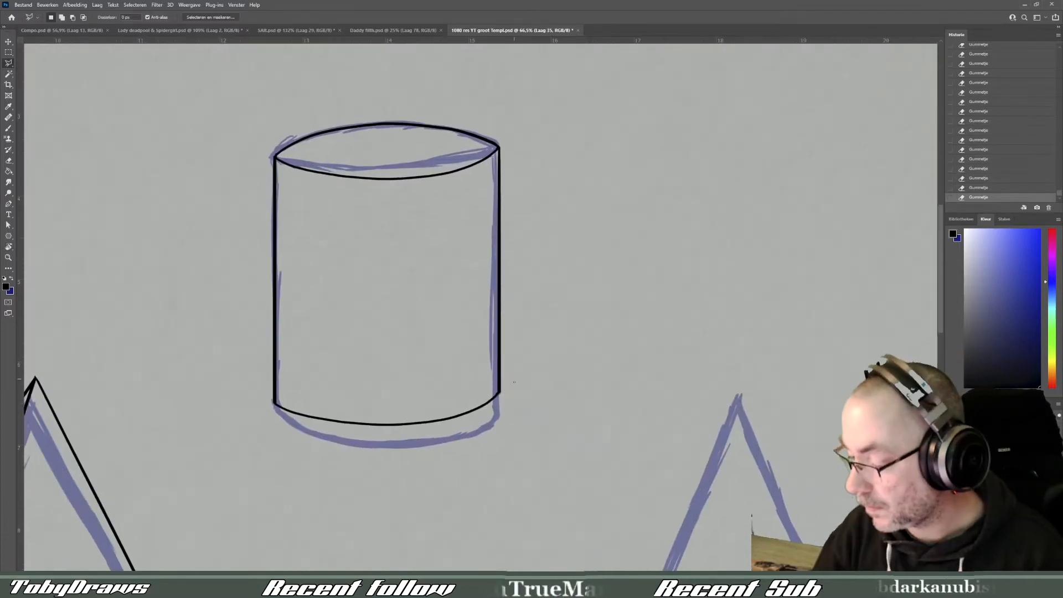
- Trace the cone's two slanted sides in black with the brush, crossing at the apex and running past the base
{"action": "scroll", "coordinate": [513, 402], "scroll_direction": "down", "scroll_amount": 4}
{"action": "scroll", "coordinate": [681, 354], "scroll_direction": "up", "scroll_amount": 3}
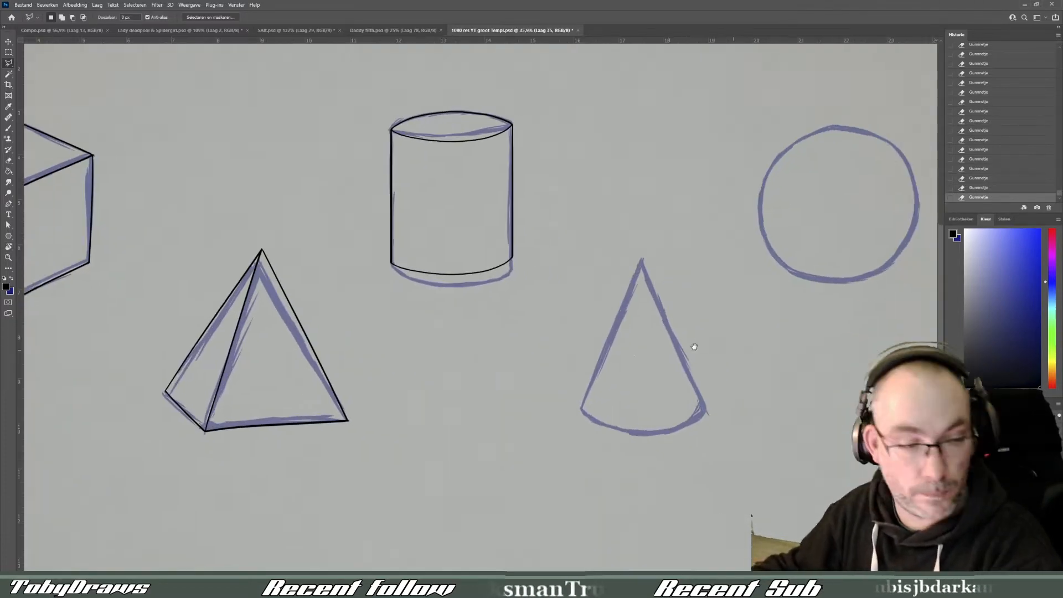
{"action": "key", "text": "b"}
{"action": "left_click_drag", "start_coordinate": [412, 194], "coordinate": [320, 446]}
{"action": "left_click_drag", "start_coordinate": [419, 204], "coordinate": [519, 449]}
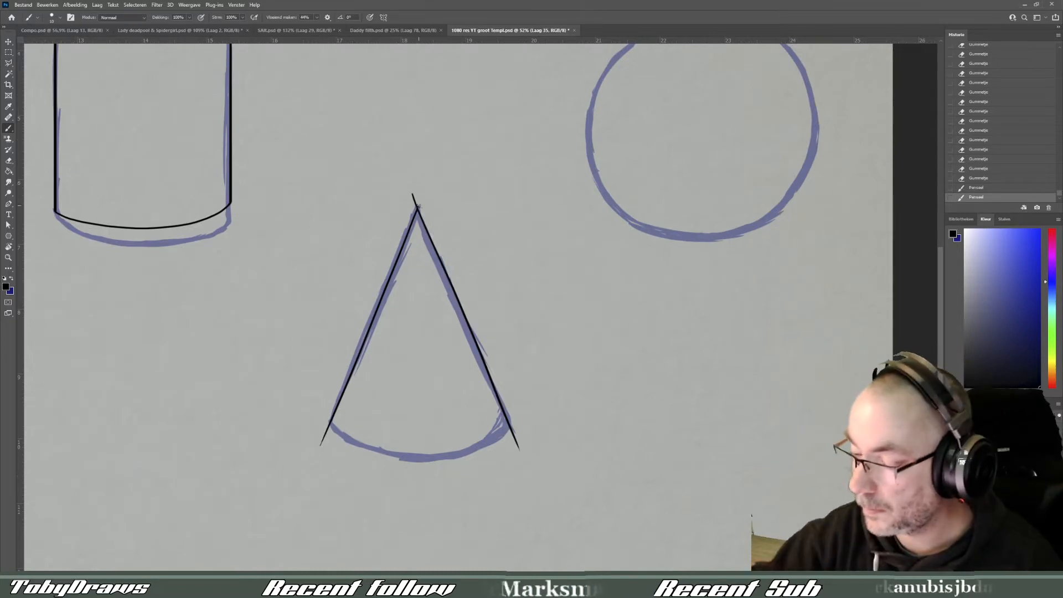
- Erase the crossing line ends above the cone's apex to leave a clean point
{"action": "scroll", "coordinate": [420, 180], "scroll_direction": "up", "scroll_amount": 4}
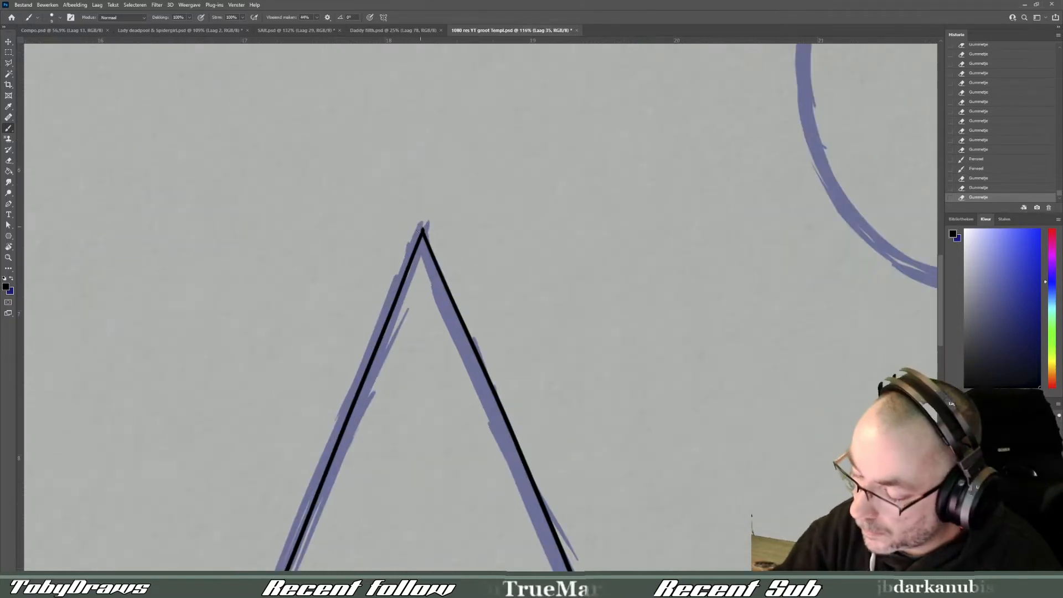
{"action": "key", "text": "r"}
{"action": "left_click_drag", "start_coordinate": [579, 275], "coordinate": [524, 404]}
{"action": "key", "text": "space"}
{"action": "left_click_drag", "start_coordinate": [231, 428], "coordinate": [422, 419]}
{"action": "scroll", "coordinate": [422, 419], "scroll_direction": "down", "scroll_amount": 2}
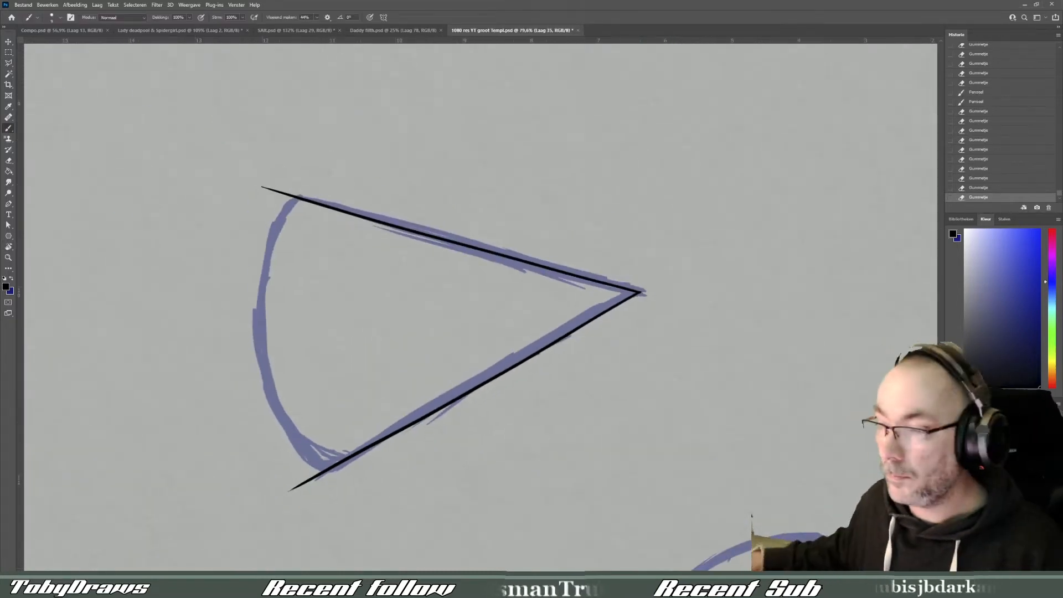
- Trace the cone's curved base in black, trim its overshooting ends and merge its layer with the line art layer
{"action": "left_click_drag", "start_coordinate": [297, 194], "coordinate": [318, 487]}
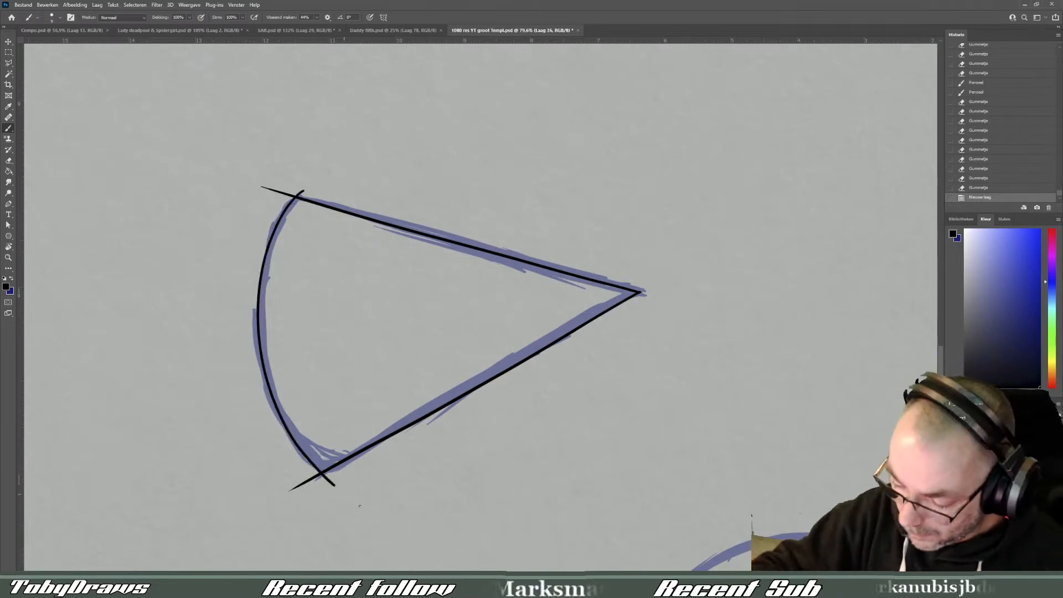
{"action": "key", "text": "r"}
{"action": "mouse_move", "coordinate": [348, 323]}
{"action": "left_mouse_down"}
{"action": "mouse_move", "coordinate": [354, 340]}
{"action": "mouse_move", "coordinate": [506, 442]}
{"action": "left_mouse_up"}
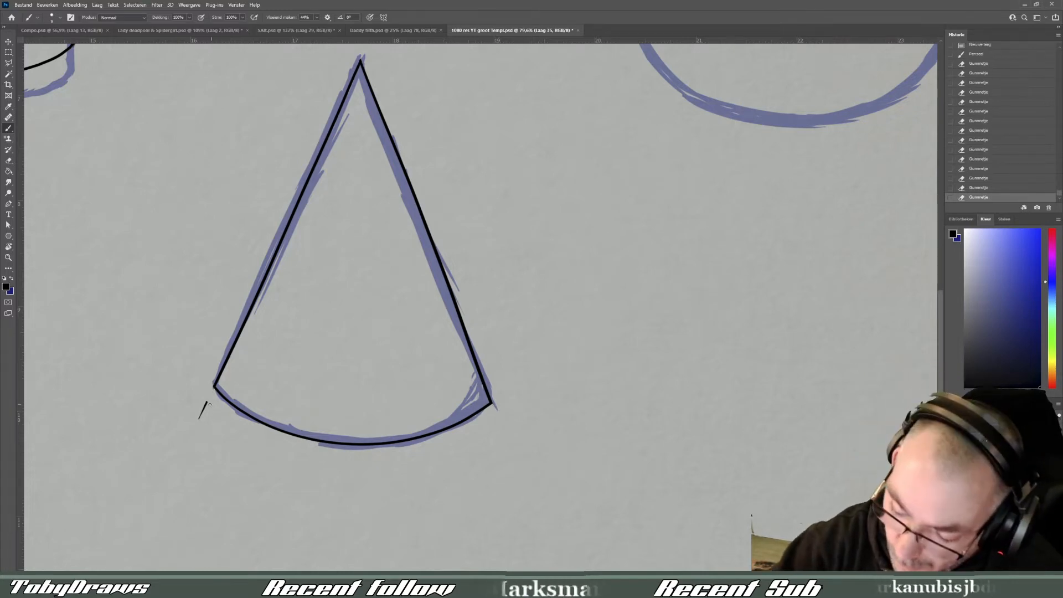
{"action": "right_click", "coordinate": [948, 380]}
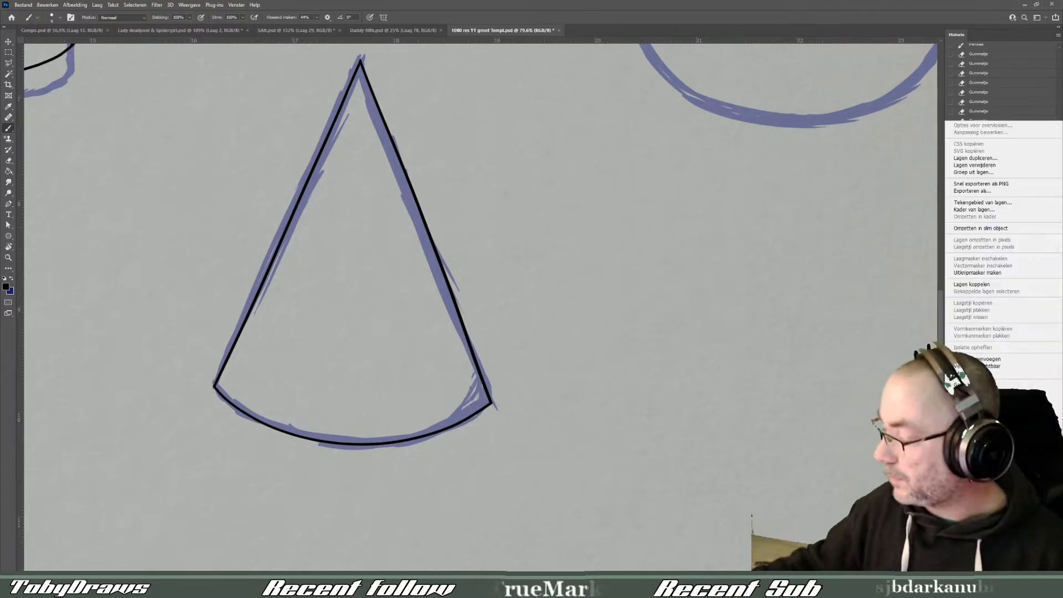
{"action": "left_click", "coordinate": [973, 360]}
- Make a circular selection over the sphere sketch and fill it with black on a new layer
{"action": "left_click_drag", "start_coordinate": [705, 188], "coordinate": [414, 487]}
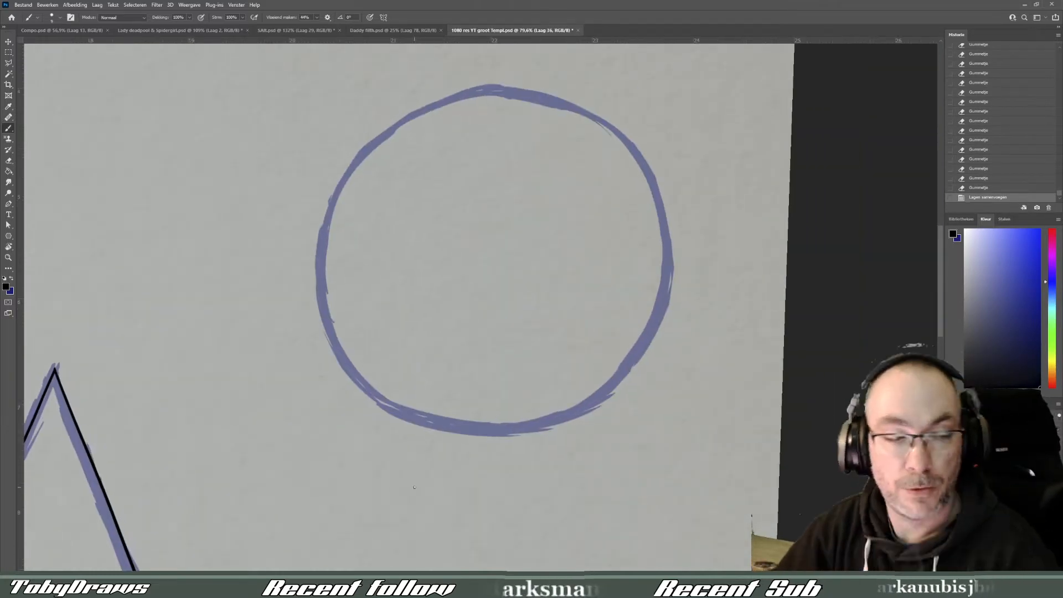
{"action": "right_click", "coordinate": [10, 56]}
{"action": "left_click", "coordinate": [44, 63]}
{"action": "mouse_move", "coordinate": [381, 108]}
{"action": "left_mouse_down"}
{"action": "mouse_move", "coordinate": [601, 241]}
{"action": "mouse_move", "coordinate": [711, 451]}
{"action": "left_mouse_up"}
{"action": "key", "text": "g"}
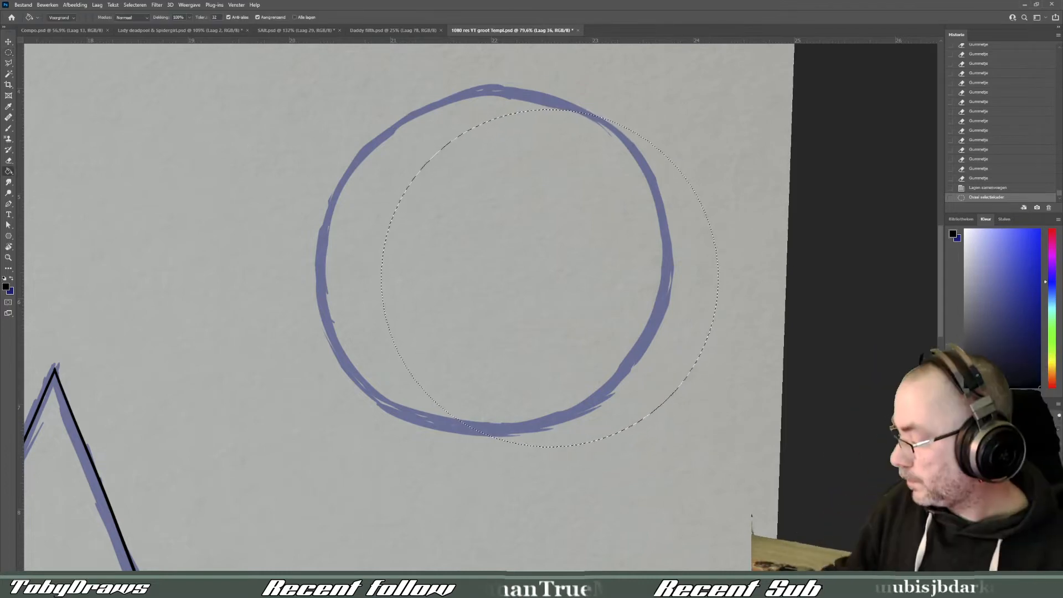
{"action": "key", "text": "ctrl+shift+alt+n"}
{"action": "left_click", "coordinate": [649, 346]}
- Set the filled circle's layer opacity to 60% and fit the circle over the sphere sketch with Free Transform
{"action": "key", "text": "m"}
{"action": "key", "text": "6"}
{"action": "key", "text": "ctrl+t"}
{"action": "left_click_drag", "start_coordinate": [695, 346], "coordinate": [630, 331]}
{"action": "left_click_drag", "start_coordinate": [659, 100], "coordinate": [667, 94]}
{"action": "left_click_drag", "start_coordinate": [610, 187], "coordinate": [614, 191]}
{"action": "left_click_drag", "start_coordinate": [673, 98], "coordinate": [670, 97], "text": "shift"}
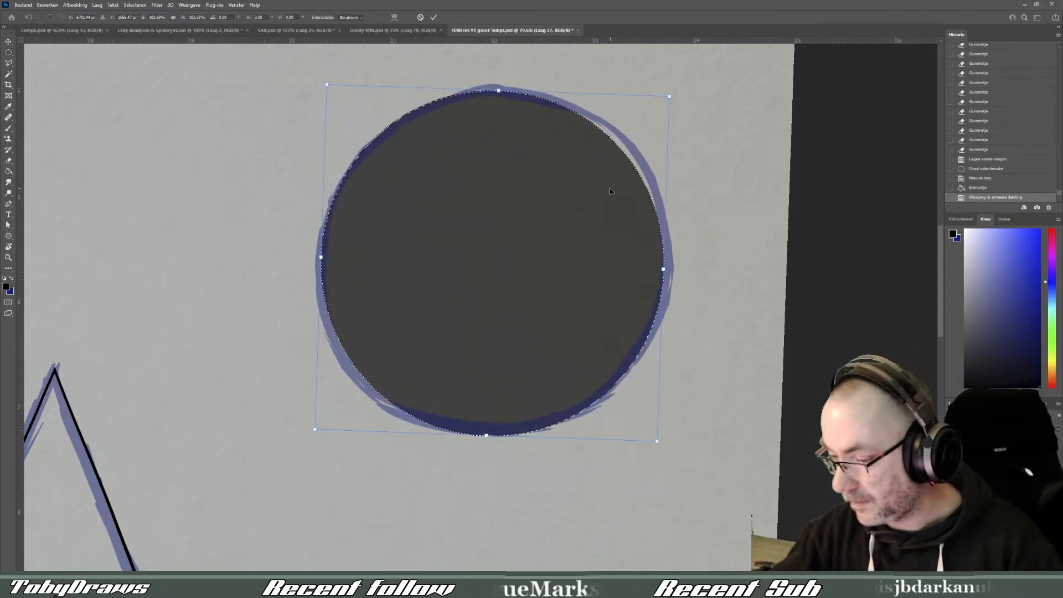
{"action": "left_click_drag", "start_coordinate": [615, 169], "coordinate": [612, 188]}
{"action": "key", "text": "Return"}
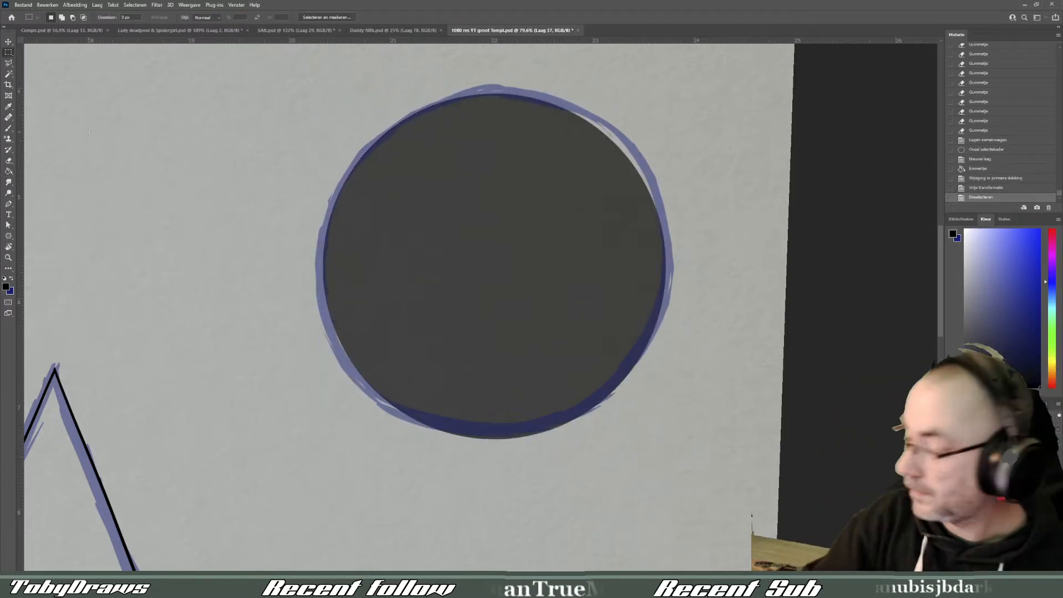
- Deselect the circle, set its layer opacity to 50% and reset the canvas rotation
{"action": "key", "text": "ctrl+d"}
{"action": "key", "text": "5"}
{"action": "left_click", "coordinate": [951, 471]}
{"action": "left_click", "coordinate": [951, 470]}
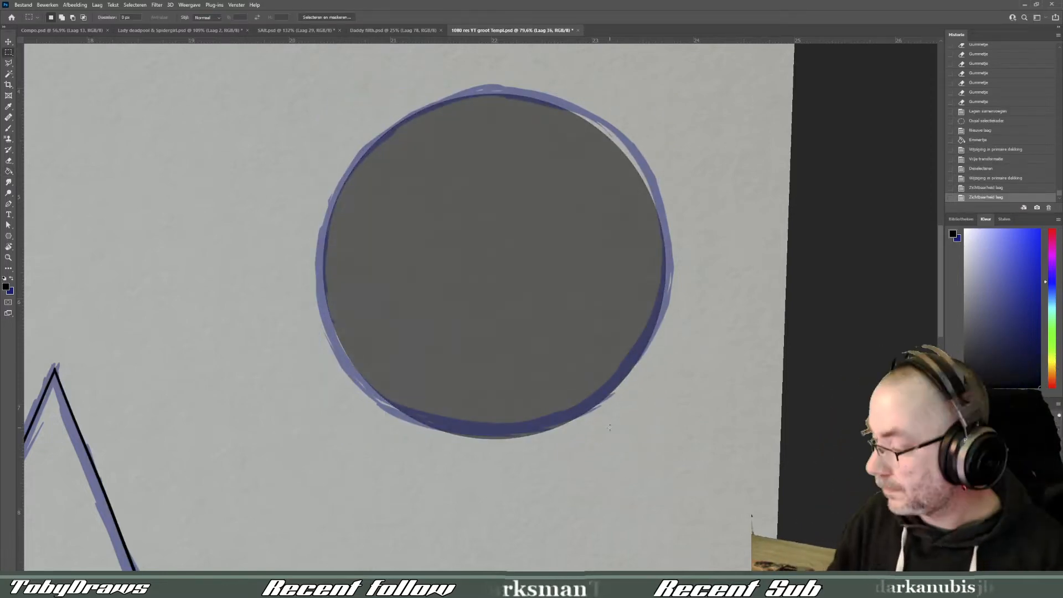
{"action": "key", "text": "r"}
{"action": "key", "text": "Escape"}
{"action": "left_click_drag", "start_coordinate": [461, 260], "coordinate": [423, 323]}
{"action": "scroll", "coordinate": [420, 334], "scroll_direction": "down", "scroll_amount": 1}
{"action": "key", "text": "b"}
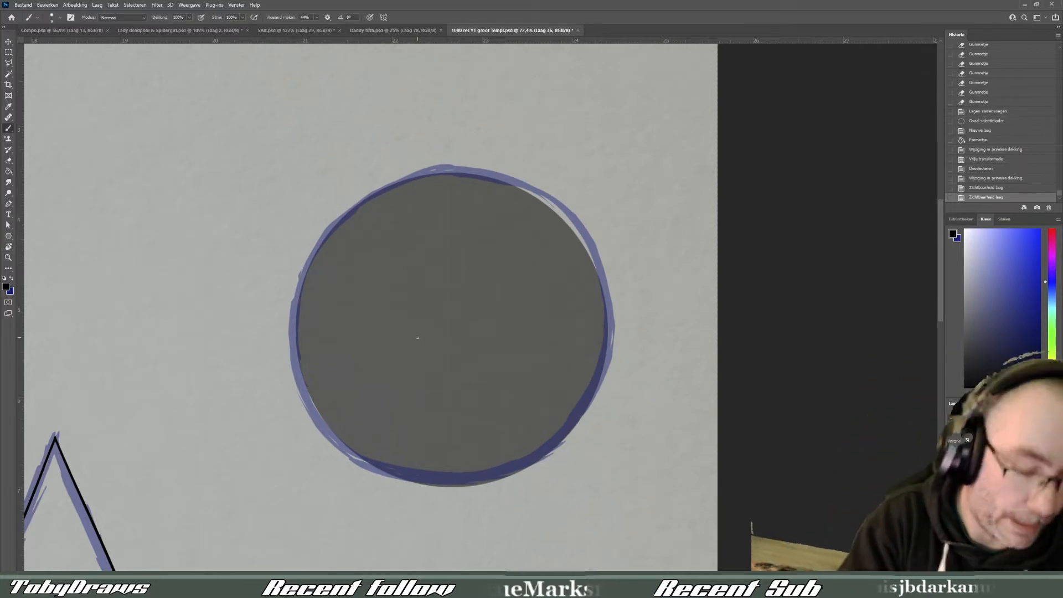
- Load the circle as a selection and fill it with solid black on a separate layer
{"action": "left_click_drag", "start_coordinate": [418, 337], "coordinate": [511, 399]}
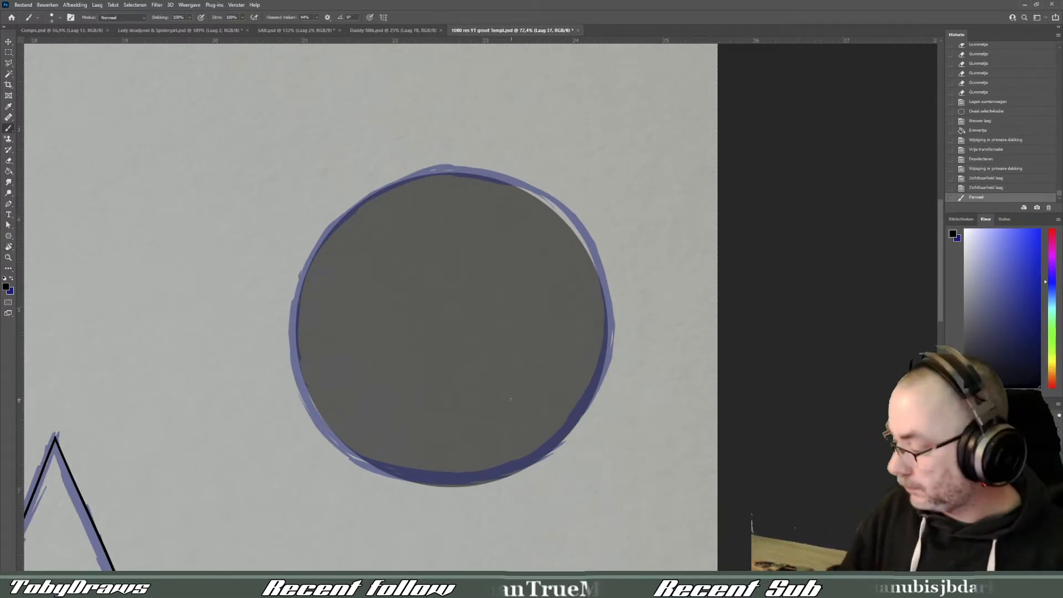
{"action": "left_click", "coordinate": [966, 470], "text": "ctrl"}
{"action": "left_click", "coordinate": [8, 171]}
{"action": "left_click", "coordinate": [398, 276]}
{"action": "left_click", "coordinate": [997, 488]}
{"action": "left_click", "coordinate": [399, 277]}
- Contract the circular selection and delete the fill inside it, leaving a thin black outline for the sphere
{"action": "left_click", "coordinate": [135, 5]}
{"action": "mouse_move", "coordinate": [217, 130]}
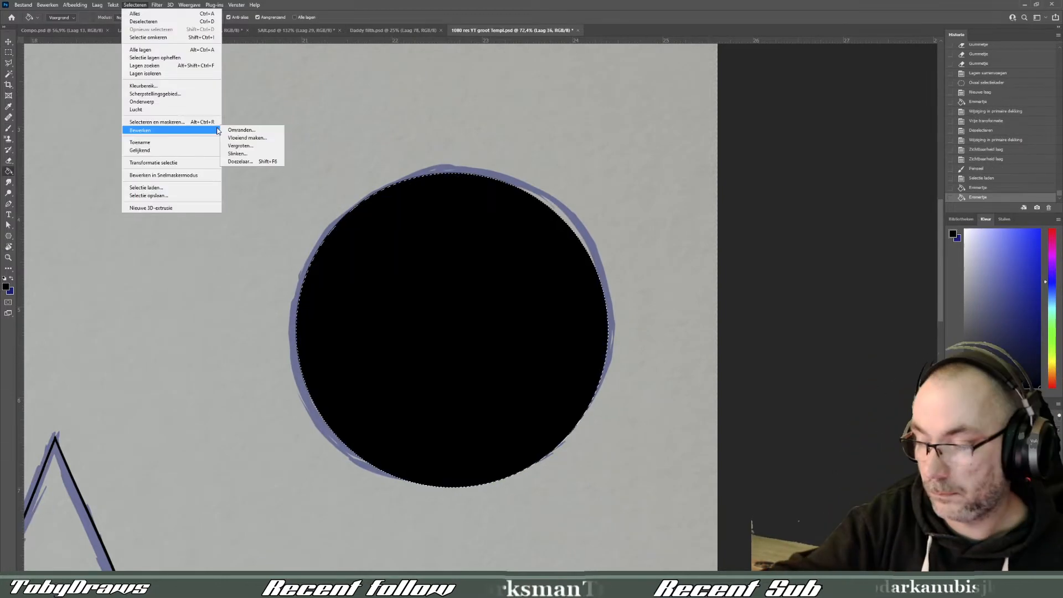
{"action": "left_click", "coordinate": [238, 155]}
{"action": "left_click", "coordinate": [329, 170]}
{"action": "key", "text": "Delete"}
{"action": "key", "text": "ctrl+d"}
{"action": "key", "text": "m"}
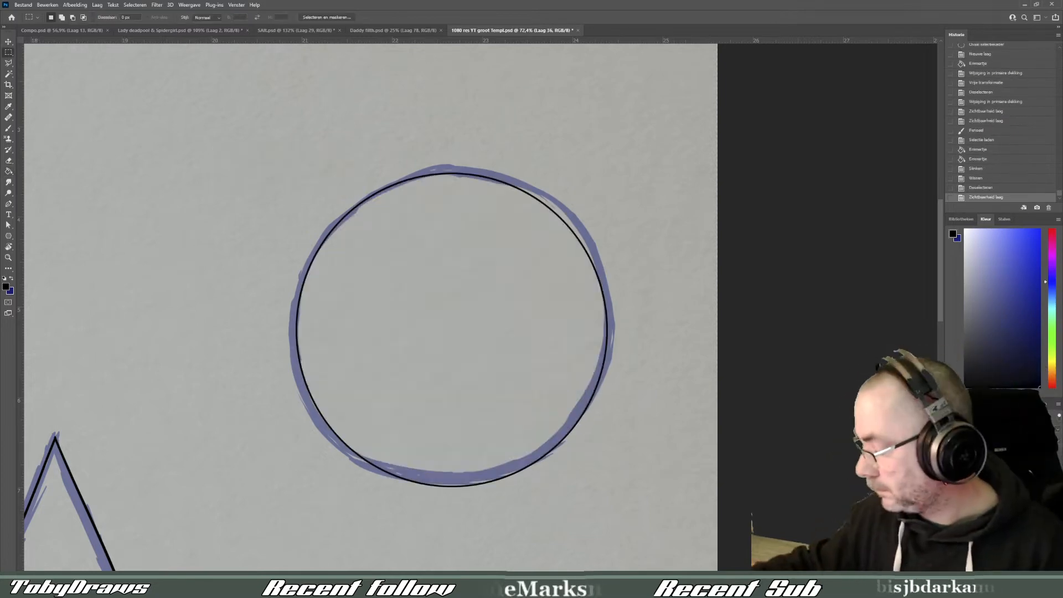
{"action": "key", "text": "ctrl+0"}
{"action": "scroll", "coordinate": [481, 309], "scroll_direction": "up", "scroll_amount": 1}
{"action": "scroll", "coordinate": [480, 309], "scroll_direction": "down", "scroll_amount": 1}
{"action": "left_click", "coordinate": [997, 506]}
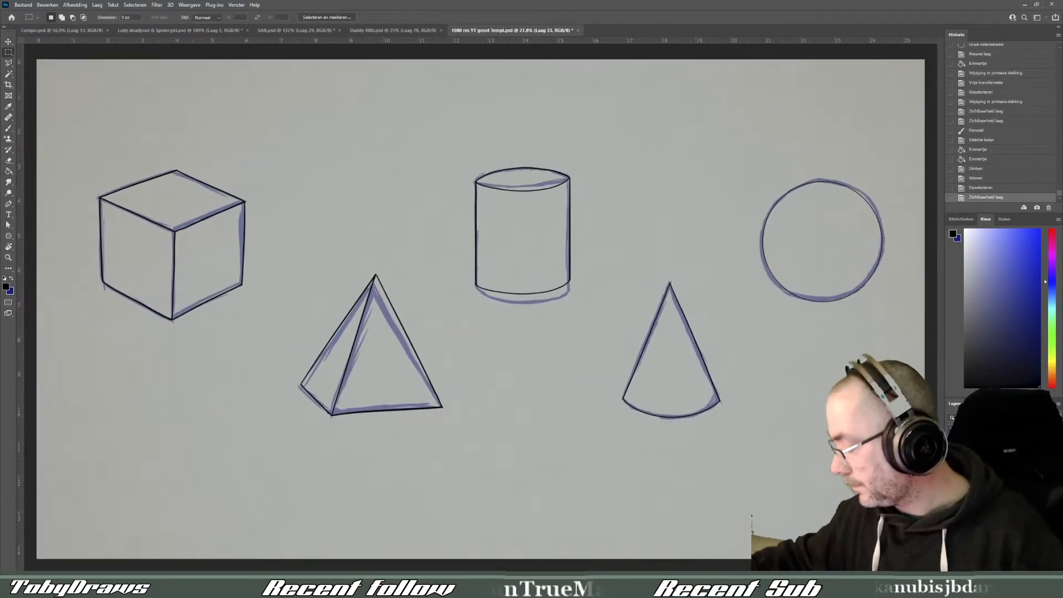
{"action": "left_click", "coordinate": [966, 487], "text": "ctrl"}
{"action": "key", "text": "ctrl+d"}
{"action": "key", "text": "w"}
{"action": "left_click", "coordinate": [398, 222]}
{"action": "key", "text": "ctrl+d"}
- Select the empty area around all five line art shapes with the Magic Wand and expand the selection
{"action": "left_click", "coordinate": [996, 487]}
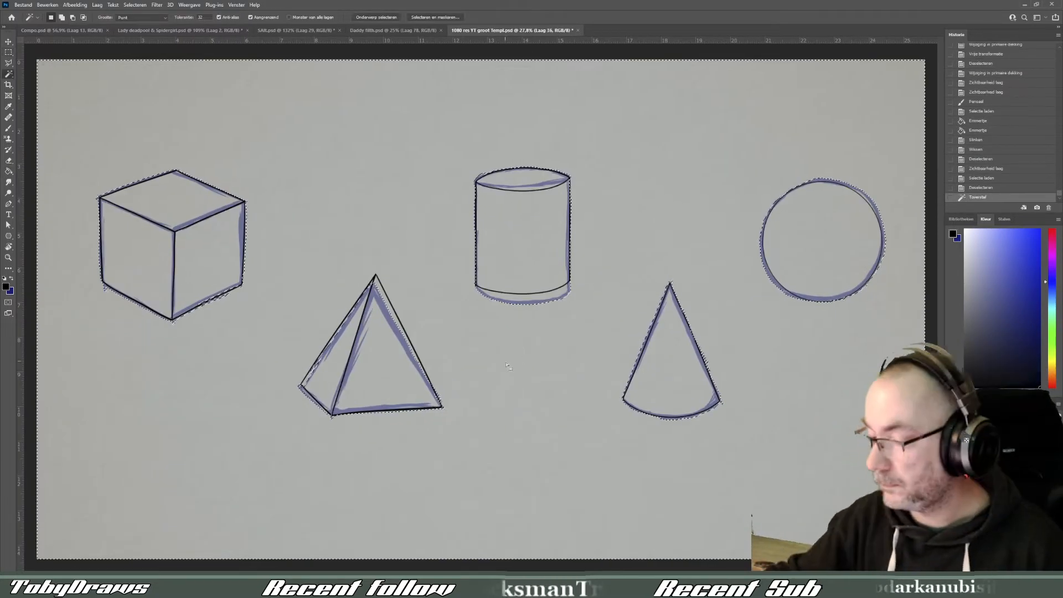
{"action": "left_click", "coordinate": [399, 221]}
{"action": "left_click", "coordinate": [135, 5]}
{"action": "mouse_move", "coordinate": [145, 135]}
{"action": "left_click", "coordinate": [244, 151]}
{"action": "key", "text": "Return"}
- Invert the selection and fill all five shapes with mid grey on a new layer
{"action": "left_click", "coordinate": [996, 506]}
{"action": "left_click", "coordinate": [965, 298]}
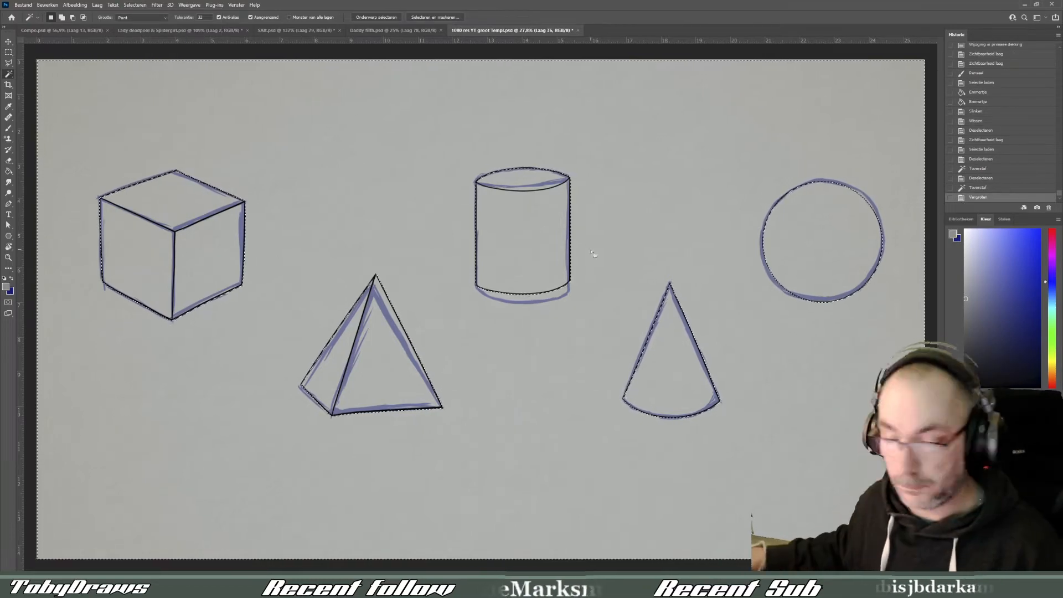
{"action": "key", "text": "g"}
{"action": "left_click", "coordinate": [609, 387]}
{"action": "key", "text": "ctrl+z"}
{"action": "left_click", "coordinate": [1037, 590]}
{"action": "left_click", "coordinate": [135, 5]}
{"action": "left_click", "coordinate": [183, 37]}
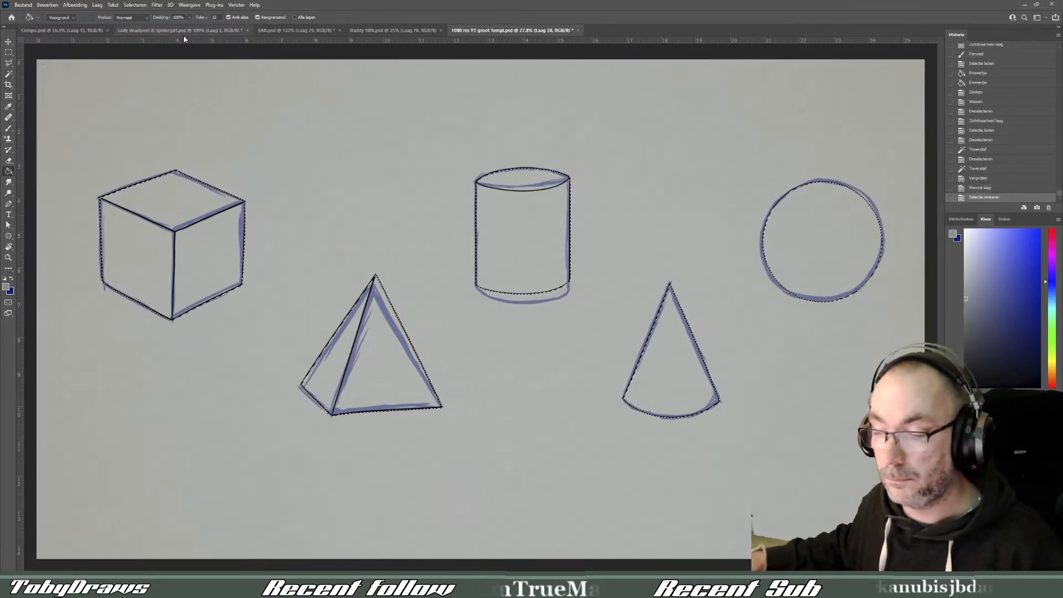
{"action": "left_click", "coordinate": [183, 216]}
- Hide the blue sketch, deselect, and add a new layer clipped to the grey fill
{"action": "left_click", "coordinate": [951, 507]}
{"action": "key", "text": "ctrl+d"}
{"action": "key", "text": "m"}
{"action": "left_click", "coordinate": [1036, 591]}
{"action": "right_click", "coordinate": [991, 451]}
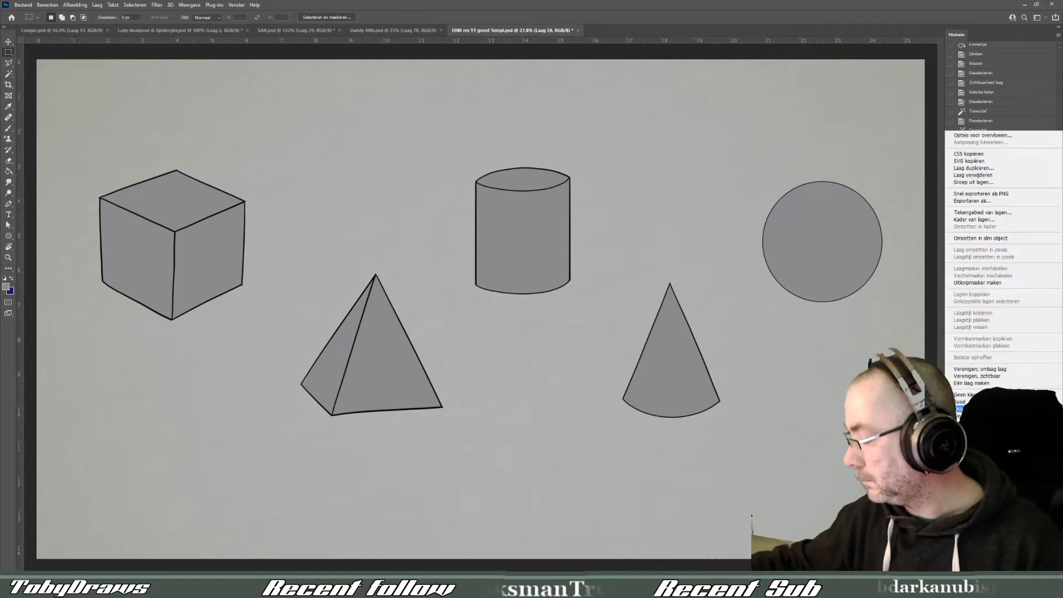
{"action": "left_click", "coordinate": [977, 282]}
- Set up a large soft brush with 10% opacity for shading
{"action": "key", "text": "b"}
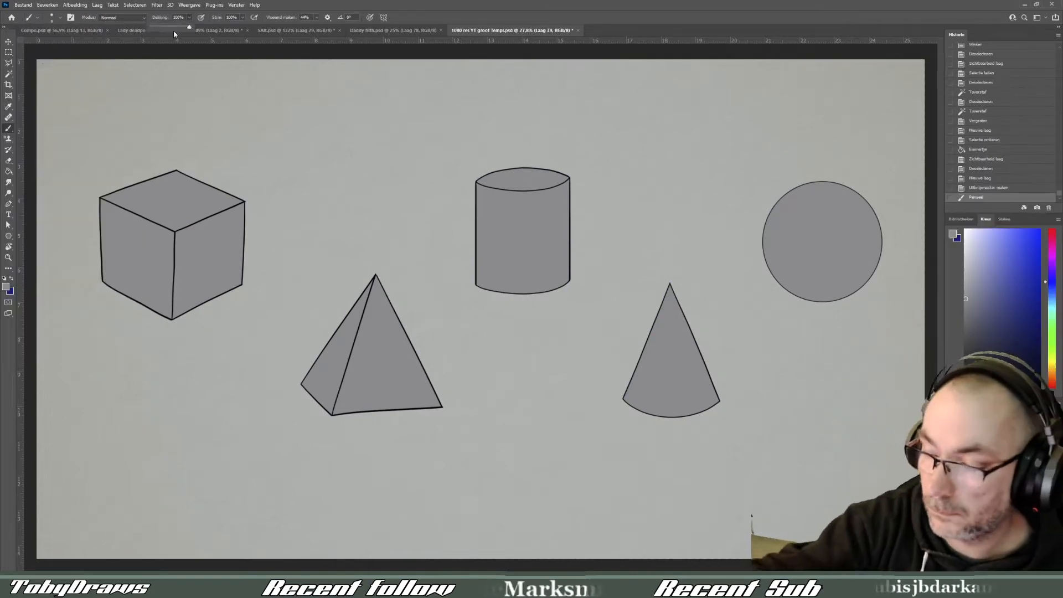
{"action": "left_click", "coordinate": [312, 47]}
{"action": "key", "text": "bracketright"}
{"action": "key", "text": "bracketright"}
{"action": "key", "text": "bracketright"}
{"action": "key", "text": "bracketright"}
{"action": "key", "text": "bracketright"}
{"action": "key", "text": "bracketright"}
{"action": "key", "text": "bracketright"}
{"action": "key", "text": "bracketright"}
{"action": "key", "text": "bracketright"}
{"action": "key", "text": "bracketright"}
{"action": "key", "text": "bracketright"}
{"action": "key", "text": "bracketright"}
{"action": "key", "text": "bracketright"}
{"action": "key", "text": "bracketright"}
{"action": "key", "text": "bracketright"}
{"action": "key", "text": "bracketright"}
{"action": "key", "text": "bracketright"}
{"action": "key", "text": "bracketright"}
{"action": "key", "text": "bracketright"}
{"action": "key", "text": "bracketright"}
{"action": "left_click", "coordinate": [375, 233]}
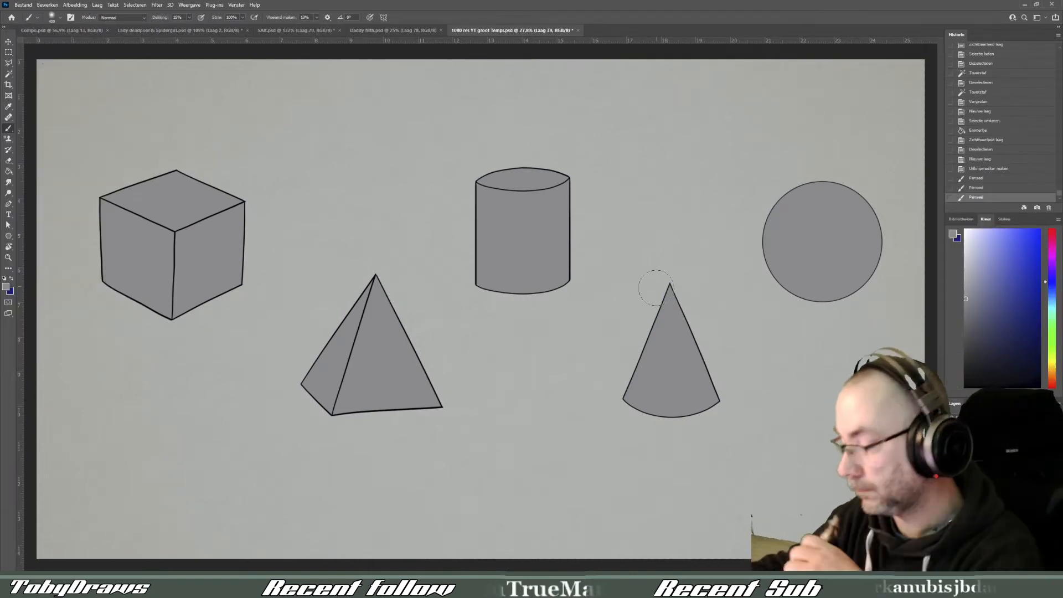
- Try to shade along the sphere's edge with the soft brush in the current mid grey
{"action": "left_click_drag", "start_coordinate": [873, 188], "coordinate": [880, 249]}
{"action": "left_click_drag", "start_coordinate": [880, 233], "coordinate": [863, 288]}
{"action": "left_click_drag", "start_coordinate": [875, 266], "coordinate": [830, 301]}
{"action": "mouse_move", "coordinate": [864, 282]}
{"action": "left_mouse_down"}
{"action": "mouse_move", "coordinate": [802, 296]}
{"action": "mouse_move", "coordinate": [781, 276]}
{"action": "left_mouse_up"}
{"action": "left_click_drag", "start_coordinate": [802, 291], "coordinate": [770, 249]}
{"action": "left_click_drag", "start_coordinate": [775, 266], "coordinate": [772, 227]}
{"action": "left_click_drag", "start_coordinate": [773, 243], "coordinate": [786, 214]}
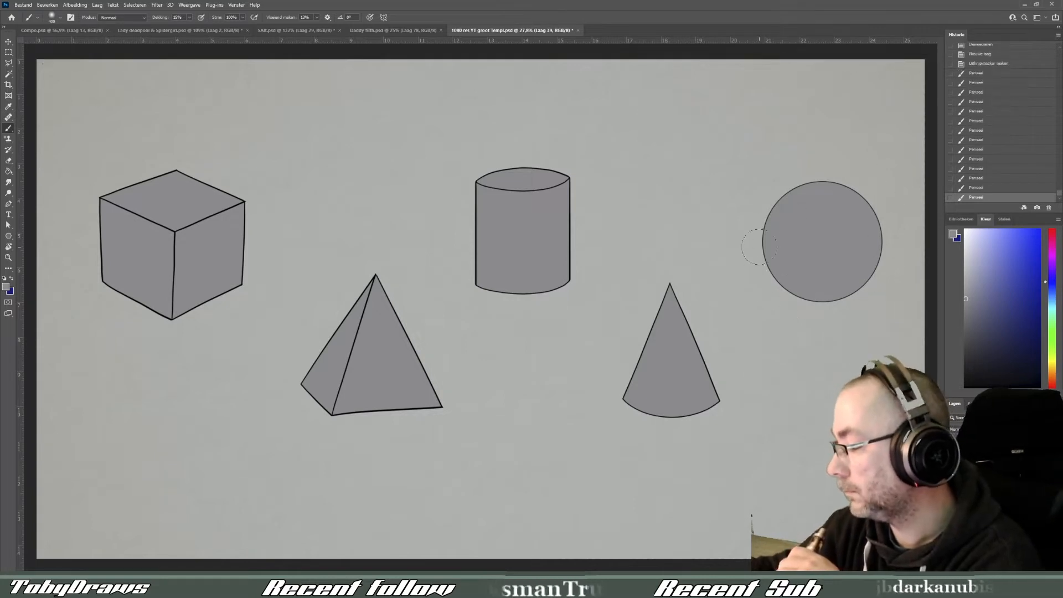
- Shade the sphere's rim in dark grey, building up the right and lower sides around a lighter upper-left centre
{"action": "left_click", "coordinate": [971, 342]}
{"action": "mouse_move", "coordinate": [775, 272]}
{"action": "left_mouse_down"}
{"action": "mouse_move", "coordinate": [831, 296]}
{"action": "mouse_move", "coordinate": [879, 249]}
{"action": "left_mouse_up"}
{"action": "mouse_move", "coordinate": [767, 252]}
{"action": "left_mouse_down"}
{"action": "mouse_move", "coordinate": [863, 191]}
{"action": "mouse_move", "coordinate": [877, 260]}
{"action": "left_mouse_up"}
{"action": "mouse_move", "coordinate": [879, 255]}
{"action": "left_mouse_down"}
{"action": "mouse_move", "coordinate": [842, 296]}
{"action": "mouse_move", "coordinate": [778, 282]}
{"action": "left_mouse_up"}
{"action": "left_click_drag", "start_coordinate": [773, 266], "coordinate": [780, 208]}
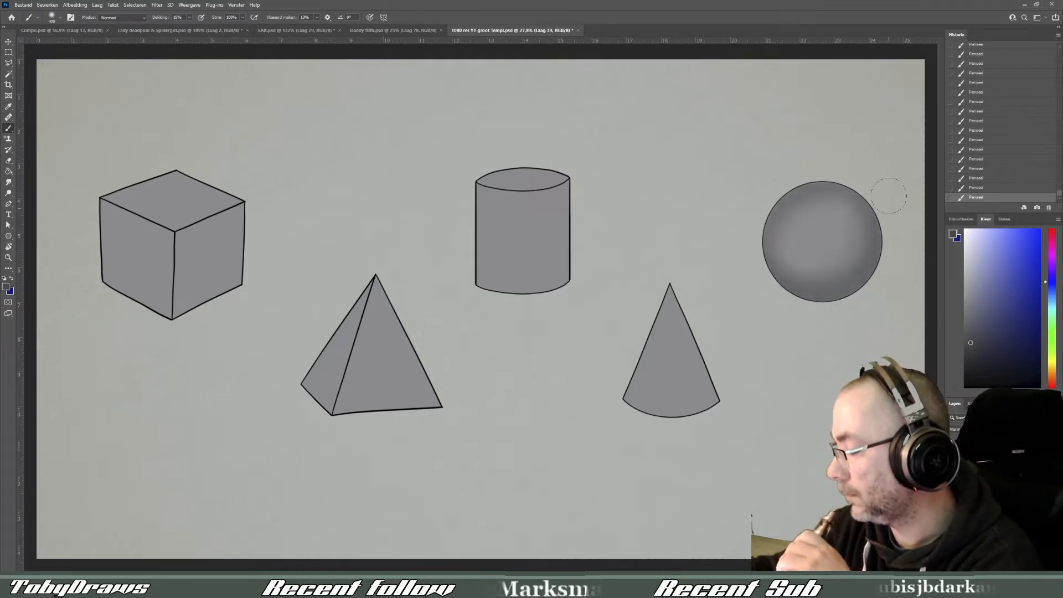
{"action": "mouse_move", "coordinate": [888, 195]}
{"action": "left_mouse_down"}
{"action": "mouse_move", "coordinate": [833, 280]}
{"action": "mouse_move", "coordinate": [748, 260]}
{"action": "left_mouse_up"}
{"action": "mouse_move", "coordinate": [796, 294]}
{"action": "left_mouse_down"}
{"action": "mouse_move", "coordinate": [859, 243]}
{"action": "mouse_move", "coordinate": [834, 180]}
{"action": "left_mouse_up"}
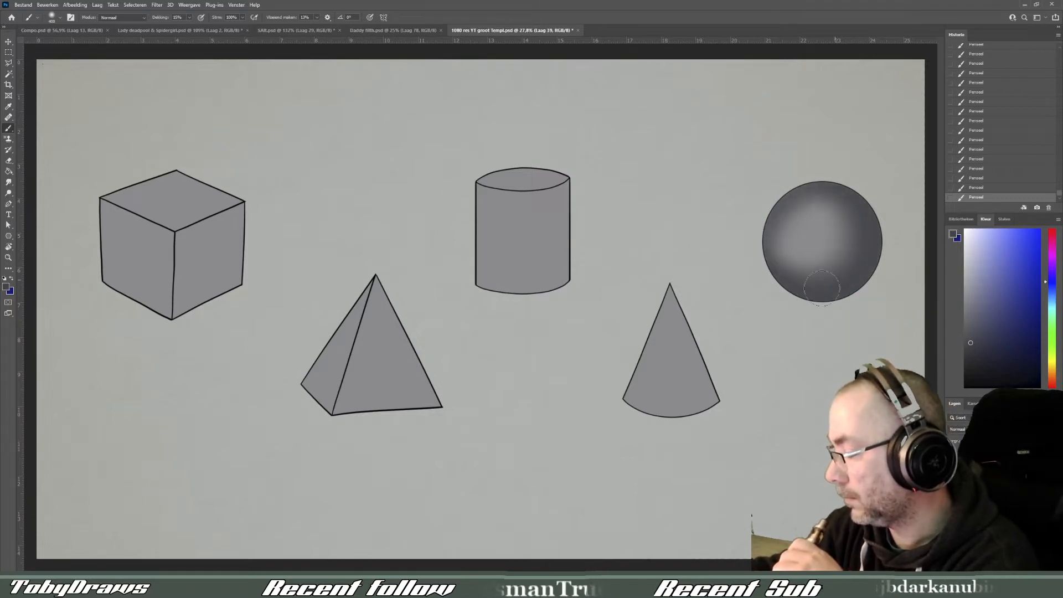
{"action": "left_click_drag", "start_coordinate": [822, 289], "coordinate": [858, 238]}
- Shade the cone's two sides, apex and base in dark grey, leaving its middle lighter
{"action": "mouse_move", "coordinate": [680, 293]}
{"action": "left_mouse_down"}
{"action": "mouse_move", "coordinate": [704, 333]}
{"action": "mouse_move", "coordinate": [717, 398]}
{"action": "left_mouse_up"}
{"action": "mouse_move", "coordinate": [709, 409]}
{"action": "left_mouse_down"}
{"action": "mouse_move", "coordinate": [723, 342]}
{"action": "mouse_move", "coordinate": [625, 409]}
{"action": "left_mouse_up"}
{"action": "mouse_move", "coordinate": [659, 310]}
{"action": "left_mouse_down"}
{"action": "mouse_move", "coordinate": [629, 395]}
{"action": "mouse_move", "coordinate": [669, 290]}
{"action": "left_mouse_up"}
{"action": "mouse_move", "coordinate": [672, 293]}
{"action": "left_mouse_down"}
{"action": "mouse_move", "coordinate": [705, 385]}
{"action": "mouse_move", "coordinate": [659, 415]}
{"action": "left_mouse_up"}
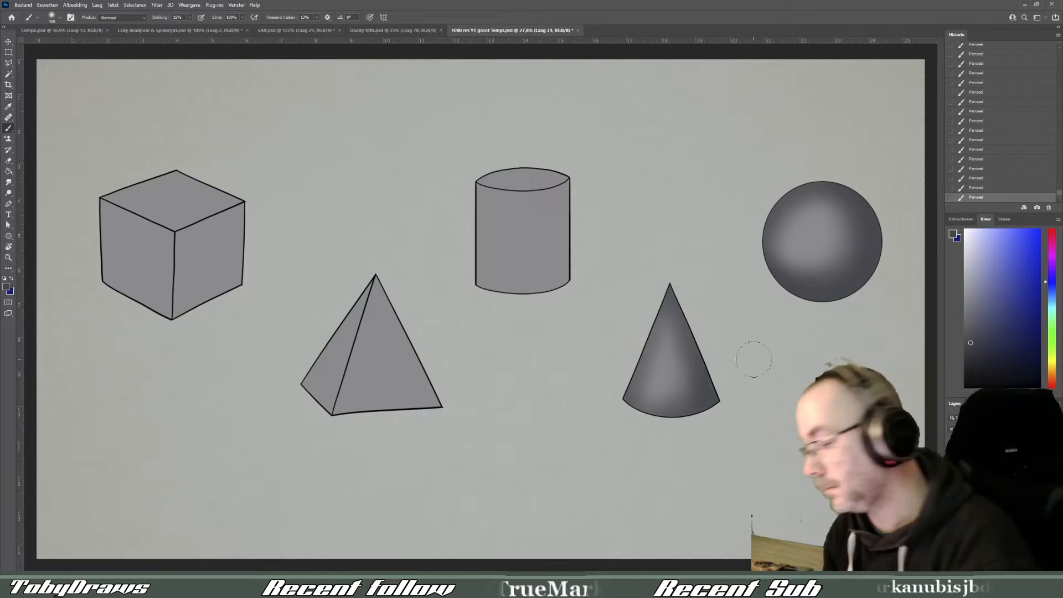
- Shade the cylinder's edges and top in dark grey, and darken the pyramid's left face and the edges of its front face
{"action": "mouse_move", "coordinate": [563, 279]}
{"action": "left_mouse_down"}
{"action": "mouse_move", "coordinate": [564, 178]}
{"action": "mouse_move", "coordinate": [478, 178]}
{"action": "mouse_move", "coordinate": [483, 284]}
{"action": "mouse_move", "coordinate": [568, 277]}
{"action": "mouse_move", "coordinate": [558, 188]}
{"action": "left_mouse_up"}
{"action": "left_click_drag", "start_coordinate": [498, 222], "coordinate": [543, 283]}
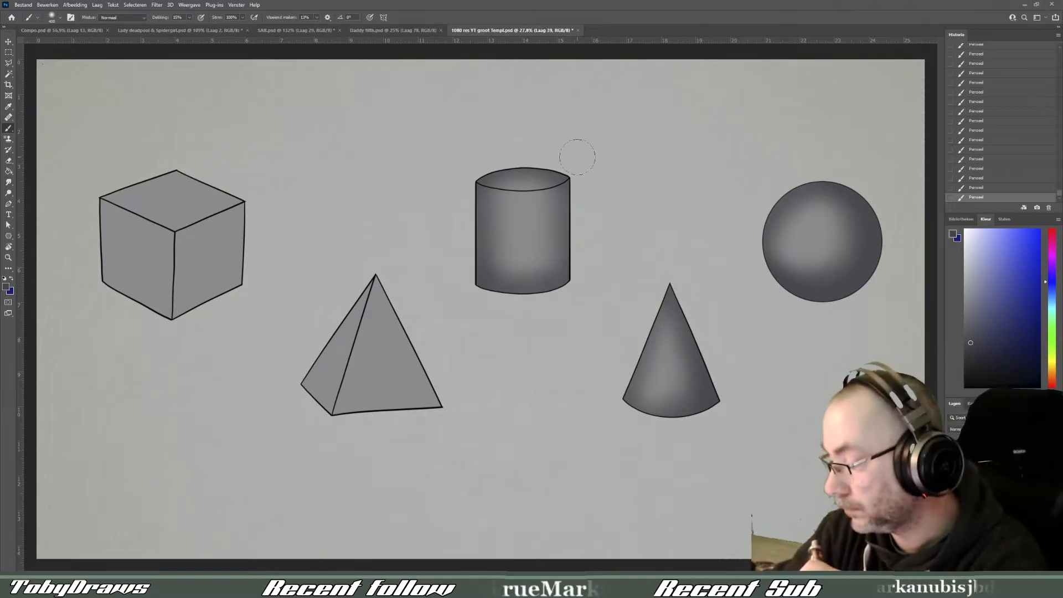
{"action": "mouse_move", "coordinate": [344, 332]}
{"action": "left_mouse_down"}
{"action": "mouse_move", "coordinate": [368, 247]}
{"action": "mouse_move", "coordinate": [314, 351]}
{"action": "left_mouse_up"}
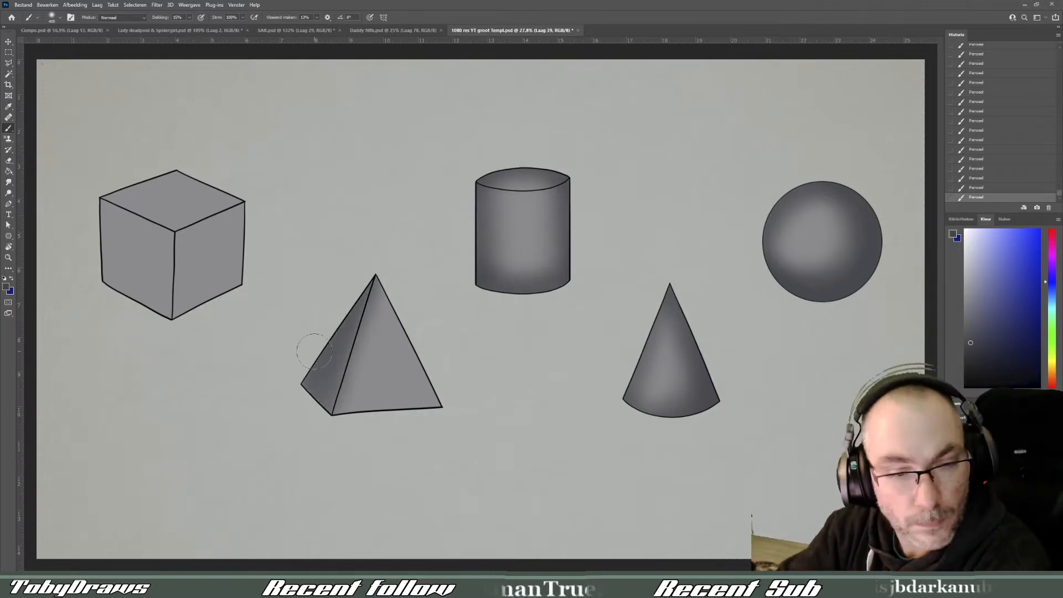
{"action": "mouse_move", "coordinate": [335, 410]}
{"action": "left_mouse_down"}
{"action": "mouse_move", "coordinate": [438, 405]}
{"action": "mouse_move", "coordinate": [396, 321]}
{"action": "mouse_move", "coordinate": [408, 313]}
{"action": "left_mouse_up"}
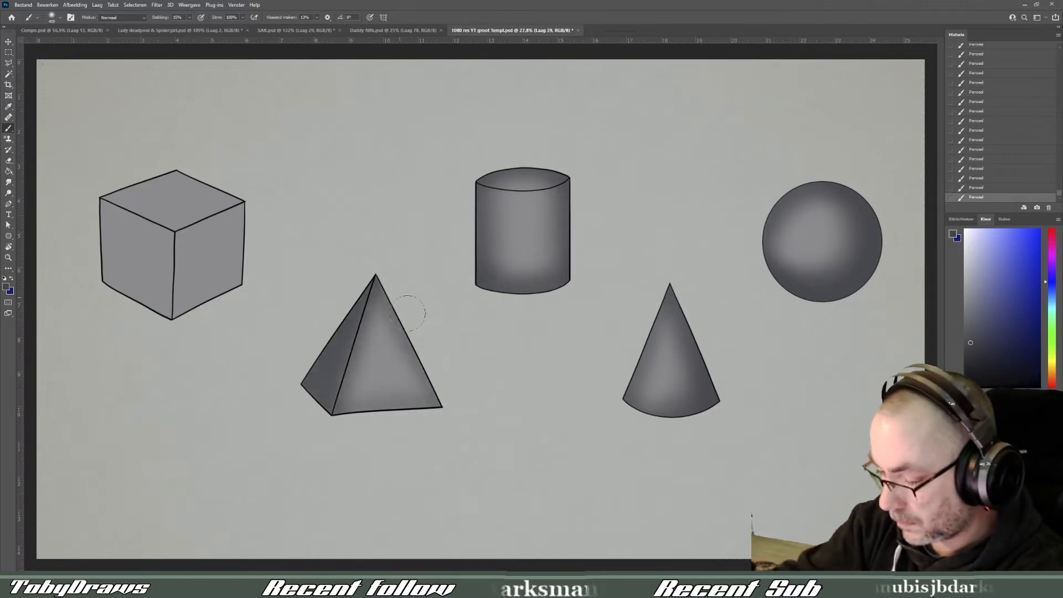
- Shade the edges of the cube's three visible faces in dark grey, with the right face darkest
{"action": "mouse_move", "coordinate": [222, 249]}
{"action": "left_mouse_down"}
{"action": "mouse_move", "coordinate": [233, 299]}
{"action": "mouse_move", "coordinate": [149, 288]}
{"action": "left_mouse_up"}
{"action": "left_click_drag", "start_coordinate": [166, 221], "coordinate": [166, 310]}
{"action": "mouse_move", "coordinate": [110, 277]}
{"action": "left_mouse_down"}
{"action": "mouse_move", "coordinate": [187, 248]}
{"action": "mouse_move", "coordinate": [155, 285]}
{"action": "left_mouse_up"}
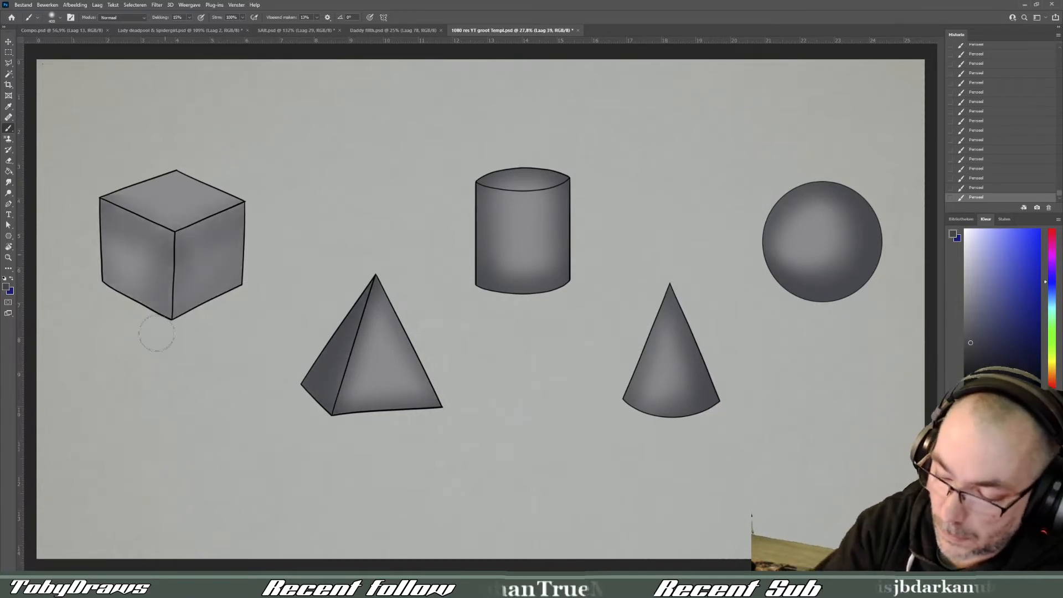
{"action": "left_click_drag", "start_coordinate": [114, 252], "coordinate": [116, 288]}
{"action": "left_click_drag", "start_coordinate": [182, 238], "coordinate": [238, 294]}
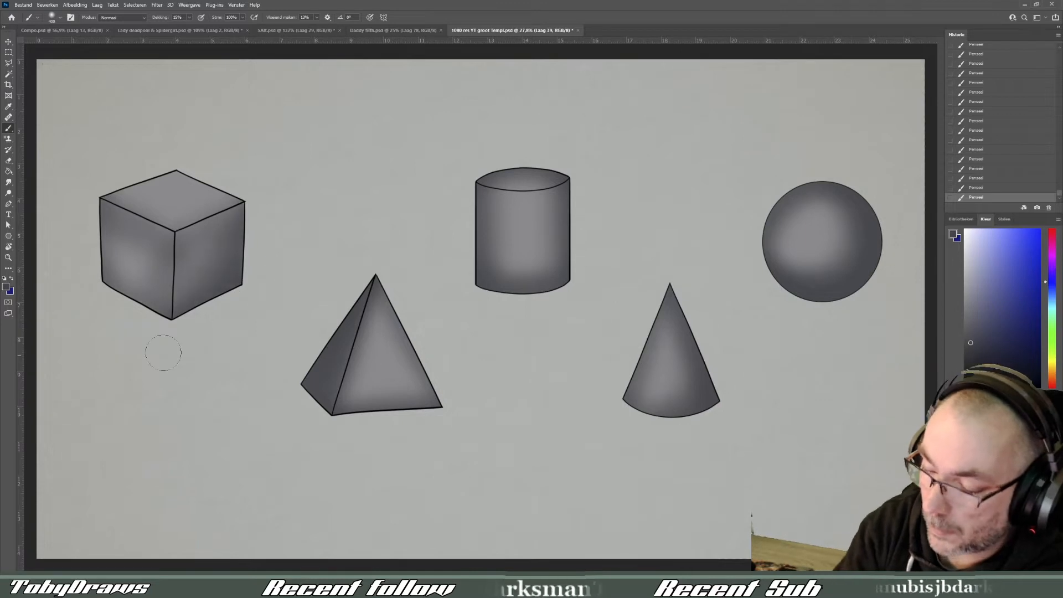
{"action": "mouse_move", "coordinate": [238, 188]}
{"action": "left_mouse_down"}
{"action": "mouse_move", "coordinate": [178, 152]}
{"action": "mouse_move", "coordinate": [111, 184]}
{"action": "left_mouse_up"}
{"action": "mouse_move", "coordinate": [110, 184]}
{"action": "left_mouse_down"}
{"action": "mouse_move", "coordinate": [180, 156]}
{"action": "mouse_move", "coordinate": [238, 190]}
{"action": "left_mouse_up"}
{"action": "mouse_move", "coordinate": [238, 190]}
{"action": "left_mouse_down"}
{"action": "mouse_move", "coordinate": [170, 237]}
{"action": "mouse_move", "coordinate": [173, 305]}
{"action": "mouse_move", "coordinate": [158, 326]}
{"action": "left_mouse_up"}
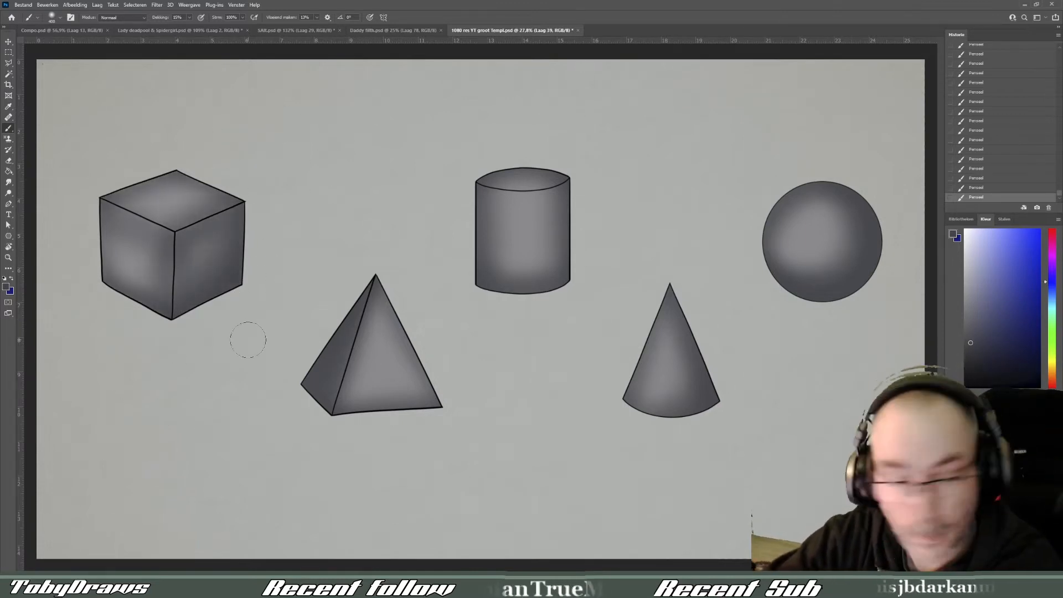
- Lower the brush opacity and paint a soft white highlight on the upper left of the sphere on a new layer
{"action": "left_click", "coordinate": [189, 17]}
{"action": "left_click_drag", "start_coordinate": [189, 26], "coordinate": [183, 26]}
{"action": "left_click_drag", "start_coordinate": [817, 215], "coordinate": [800, 238]}
{"action": "left_click_drag", "start_coordinate": [820, 222], "coordinate": [812, 238]}
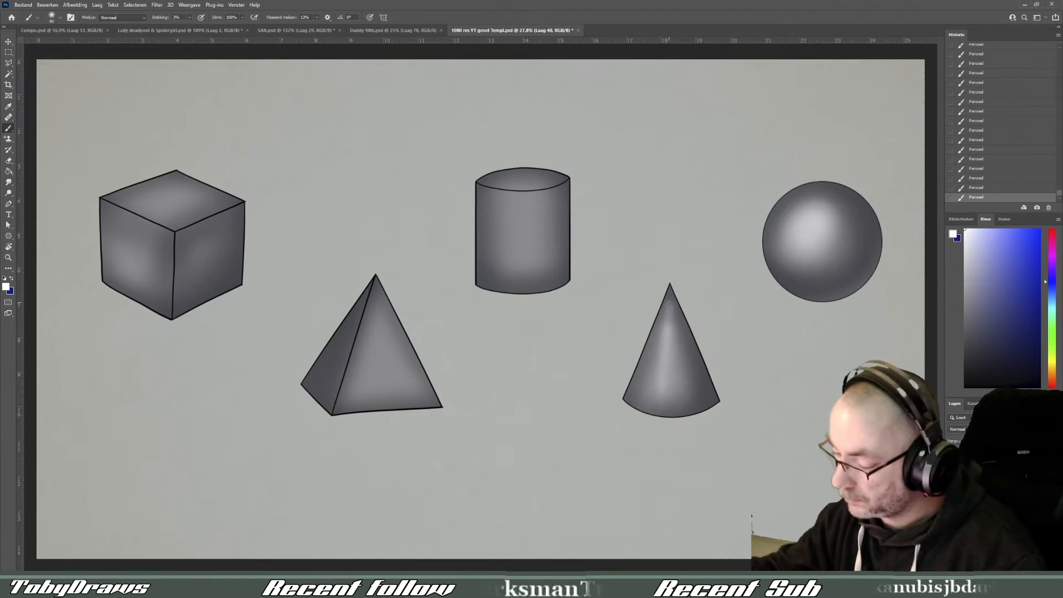
- Erase the cone's narrow highlight and repaint it in white as a softer vertical band with a larger brush
{"action": "mouse_move", "coordinate": [669, 302]}
{"action": "left_mouse_down"}
{"action": "mouse_move", "coordinate": [667, 346]}
{"action": "mouse_move", "coordinate": [712, 374]}
{"action": "left_mouse_up"}
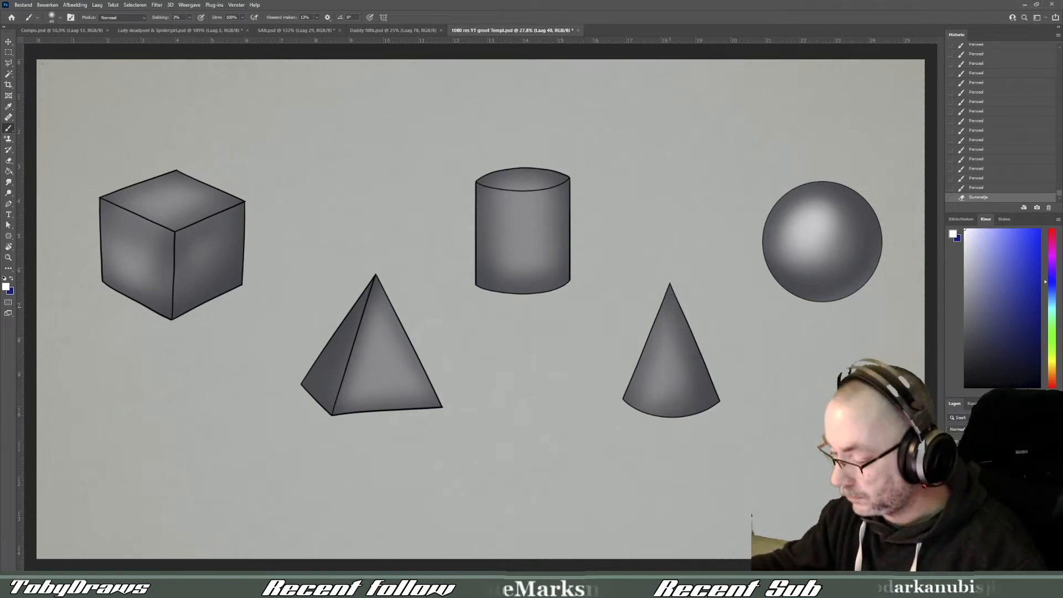
{"action": "key", "text": "bracketright"}
{"action": "key", "text": "bracketright"}
{"action": "key", "text": "bracketright"}
{"action": "key", "text": "bracketright"}
{"action": "key", "text": "bracketright"}
{"action": "key", "text": "bracketright"}
{"action": "key", "text": "bracketright"}
{"action": "left_click_drag", "start_coordinate": [668, 321], "coordinate": [666, 382]}
{"action": "left_click_drag", "start_coordinate": [668, 326], "coordinate": [664, 385]}
{"action": "left_click_drag", "start_coordinate": [668, 301], "coordinate": [666, 357]}
{"action": "left_click_drag", "start_coordinate": [668, 310], "coordinate": [665, 360]}
{"action": "left_click_drag", "start_coordinate": [666, 329], "coordinate": [659, 379]}
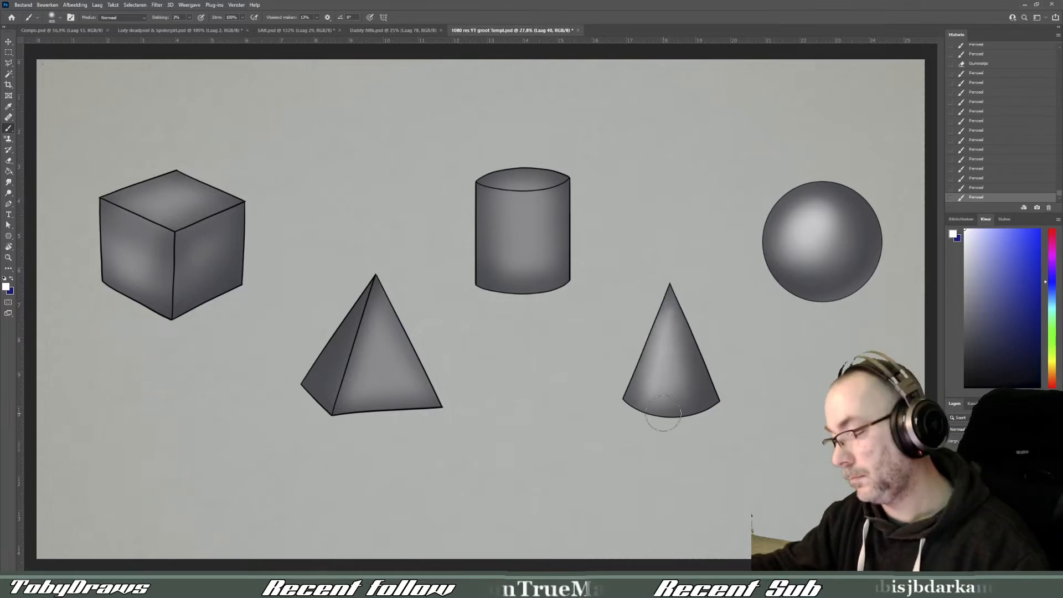
- Select the area around the cone and rotate its highlight slightly counterclockwise with Free Transform
{"action": "key", "text": "m"}
{"action": "mouse_move", "coordinate": [591, 244]}
{"action": "left_mouse_down"}
{"action": "mouse_move", "coordinate": [754, 433]}
{"action": "mouse_move", "coordinate": [749, 451]}
{"action": "left_mouse_up"}
{"action": "key", "text": "ctrl+t"}
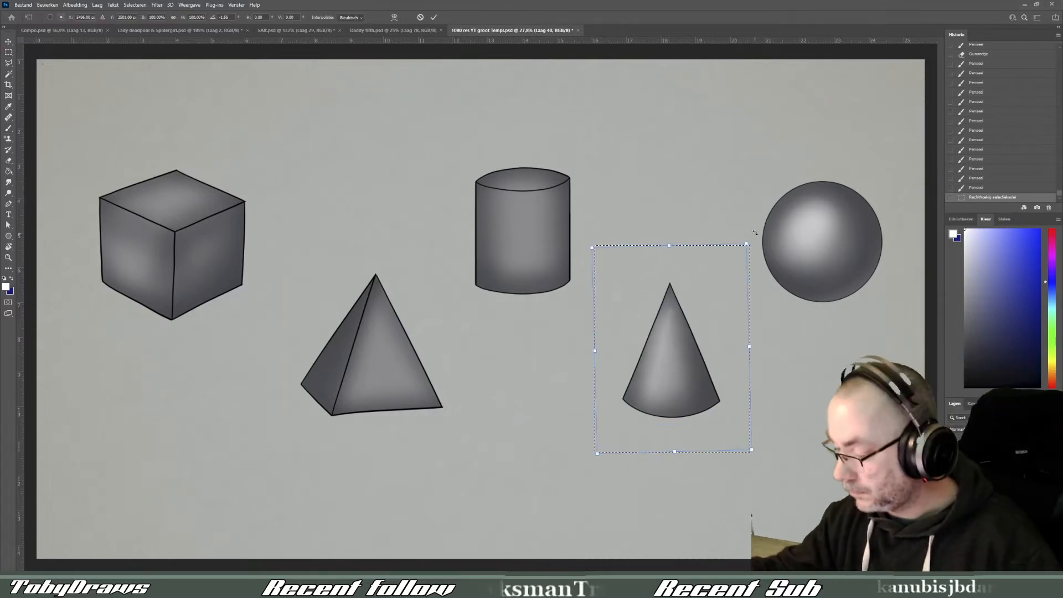
{"action": "left_click_drag", "start_coordinate": [752, 252], "coordinate": [749, 254]}
{"action": "key", "text": "Return"}
- Paint a faint white vertical highlight down the middle of the cylinder, adjusting the brush size between strokes
{"action": "key", "text": "b"}
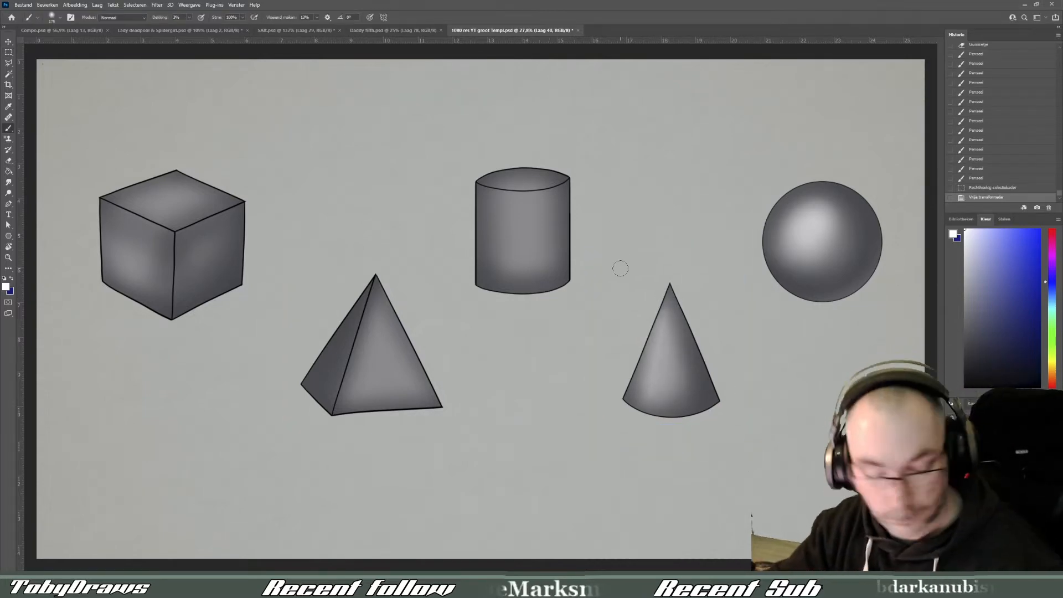
{"action": "left_click_drag", "start_coordinate": [525, 235], "coordinate": [524, 265]}
{"action": "left_click_drag", "start_coordinate": [523, 210], "coordinate": [523, 266]}
{"action": "left_click_drag", "start_coordinate": [523, 208], "coordinate": [523, 263]}
{"action": "left_click_drag", "start_coordinate": [523, 213], "coordinate": [524, 266]}
{"action": "left_click_drag", "start_coordinate": [523, 211], "coordinate": [523, 266]}
{"action": "key", "text": "bracketleft"}
{"action": "key", "text": "bracketleft"}
{"action": "key", "text": "bracketleft"}
{"action": "key", "text": "bracketleft"}
{"action": "key", "text": "bracketleft"}
{"action": "key", "text": "bracketleft"}
{"action": "key", "text": "bracketleft"}
{"action": "left_click_drag", "start_coordinate": [522, 211], "coordinate": [523, 267]}
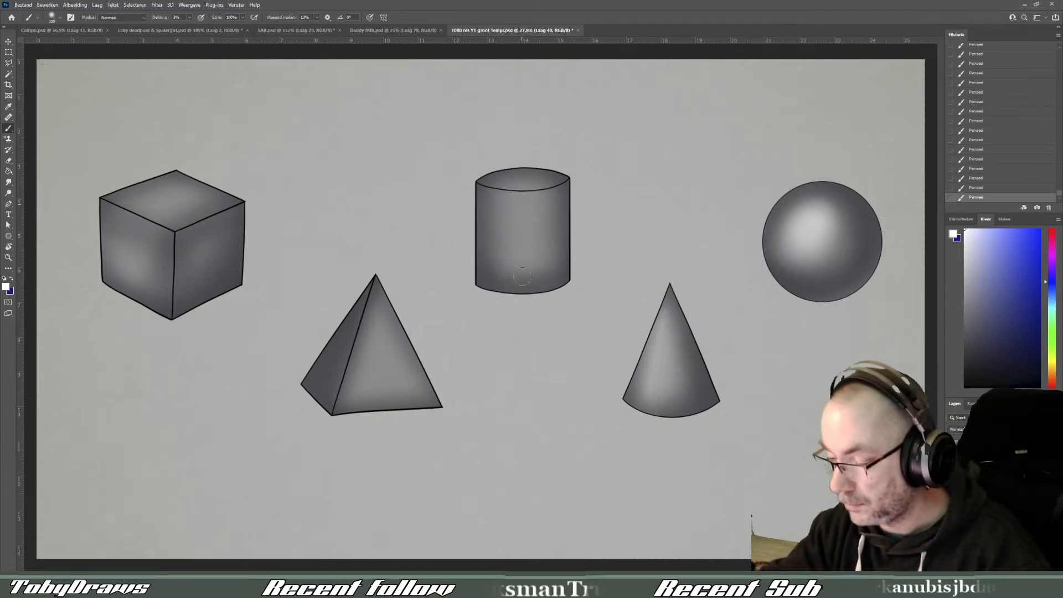
{"action": "key", "text": "m"}
{"action": "left_click_drag", "start_coordinate": [43, 72], "coordinate": [44, 74]}
{"action": "key", "text": "b"}
{"action": "key", "text": "bracketleft"}
{"action": "key", "text": "bracketleft"}
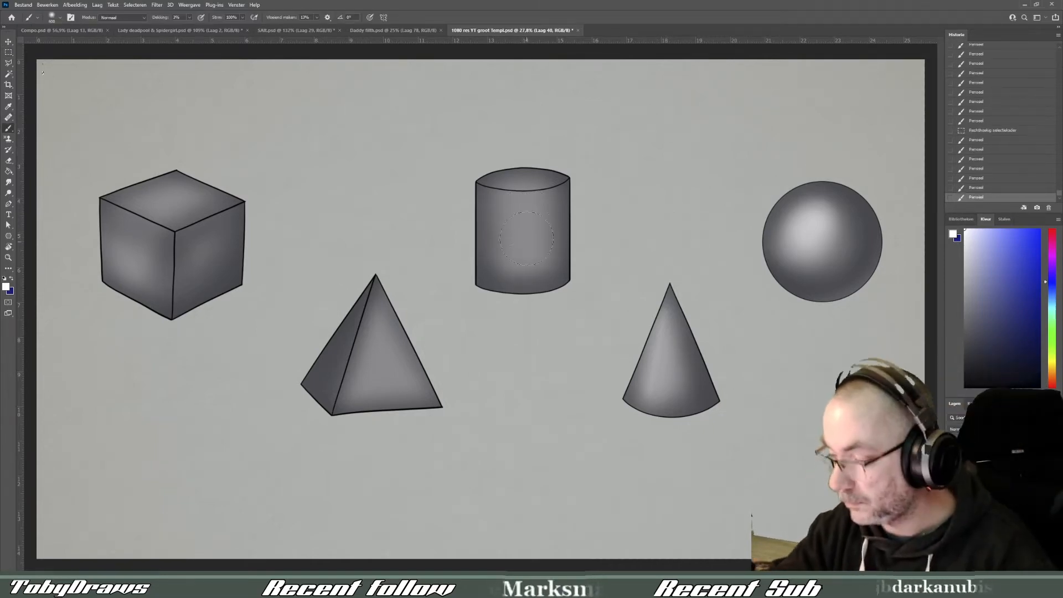
{"action": "key", "text": "m"}
{"action": "left_click", "coordinate": [534, 230]}
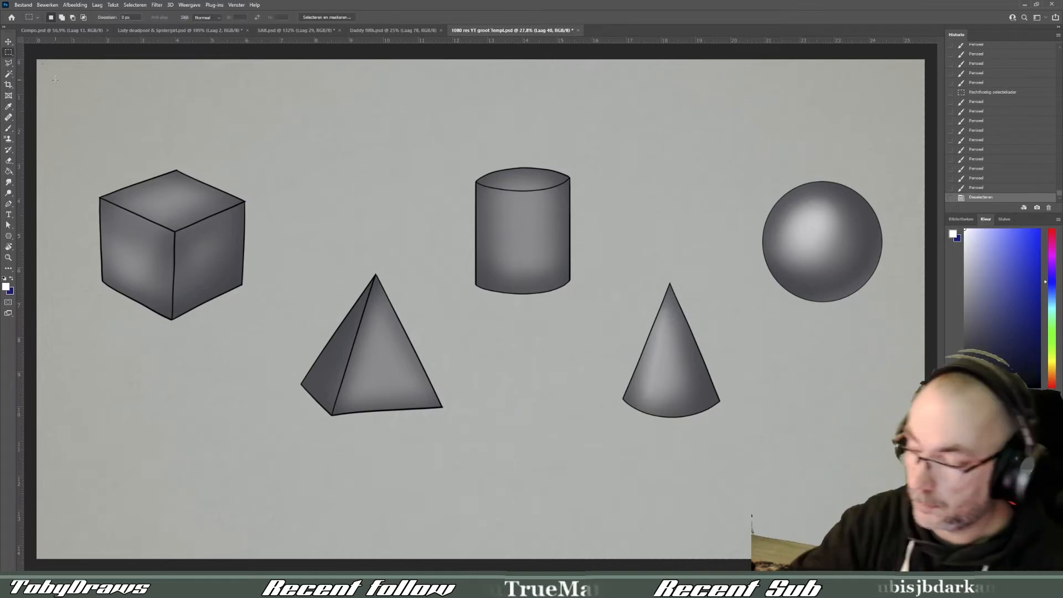
{"action": "key", "text": "b"}
{"action": "left_click_drag", "start_coordinate": [524, 221], "coordinate": [524, 248]}
{"action": "key", "text": "ctrl+z"}
{"action": "key", "text": "bracketright"}
{"action": "key", "text": "bracketright"}
{"action": "key", "text": "bracketright"}
{"action": "key", "text": "bracketright"}
{"action": "key", "text": "ctrl+z"}
- Strengthen the cylinder's vertical white highlight with repeated strokes of a resized brush and lighten its top ellipse
{"action": "key", "text": "bracketright"}
{"action": "key", "text": "bracketright"}
{"action": "key", "text": "bracketright"}
{"action": "key", "text": "bracketright"}
{"action": "key", "text": "bracketright"}
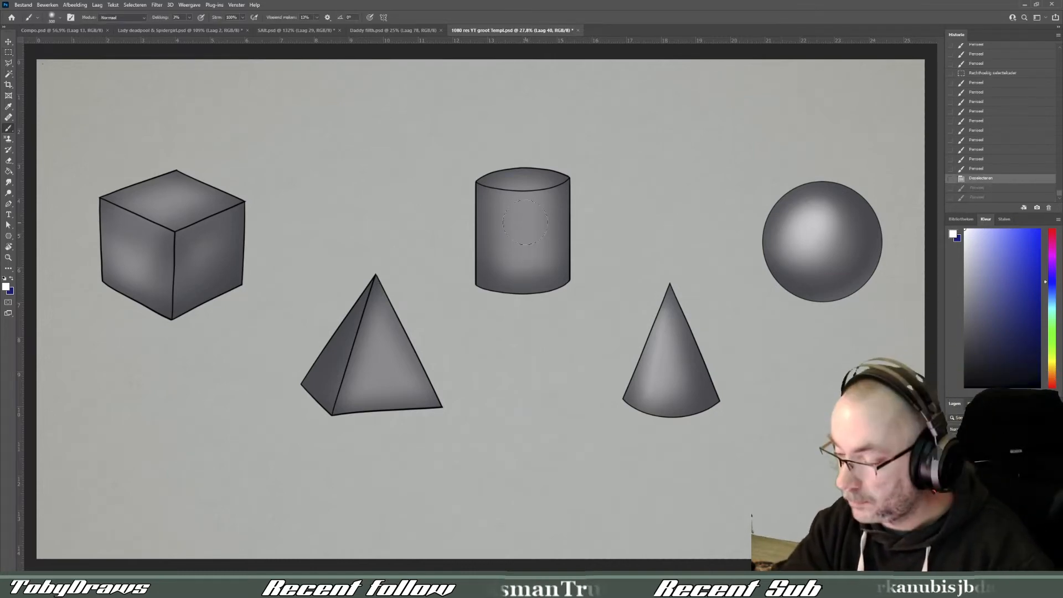
{"action": "left_click_drag", "start_coordinate": [524, 210], "coordinate": [523, 254]}
{"action": "left_click_drag", "start_coordinate": [524, 209], "coordinate": [523, 256]}
{"action": "left_click_drag", "start_coordinate": [523, 211], "coordinate": [522, 255]}
{"action": "left_click_drag", "start_coordinate": [524, 210], "coordinate": [521, 254]}
{"action": "left_click_drag", "start_coordinate": [522, 211], "coordinate": [521, 251]}
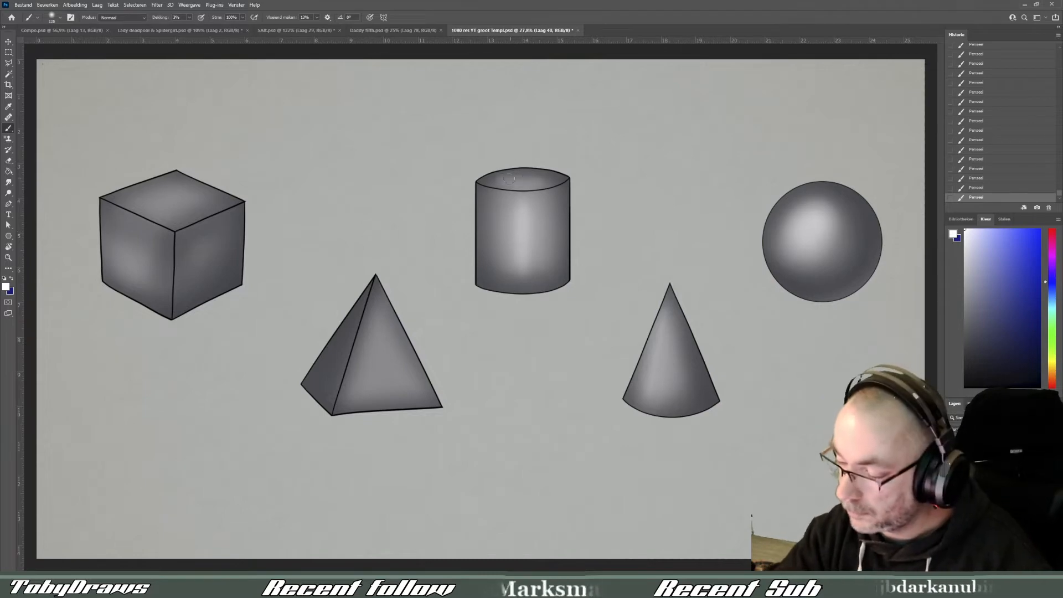
{"action": "left_click_drag", "start_coordinate": [509, 178], "coordinate": [520, 175]}
- Paint a soft white highlight from the apex down the pyramid's front face with a resized brush
{"action": "key", "text": "bracketleft"}
{"action": "key", "text": "bracketleft"}
{"action": "key", "text": "bracketleft"}
{"action": "key", "text": "bracketleft"}
{"action": "key", "text": "bracketleft"}
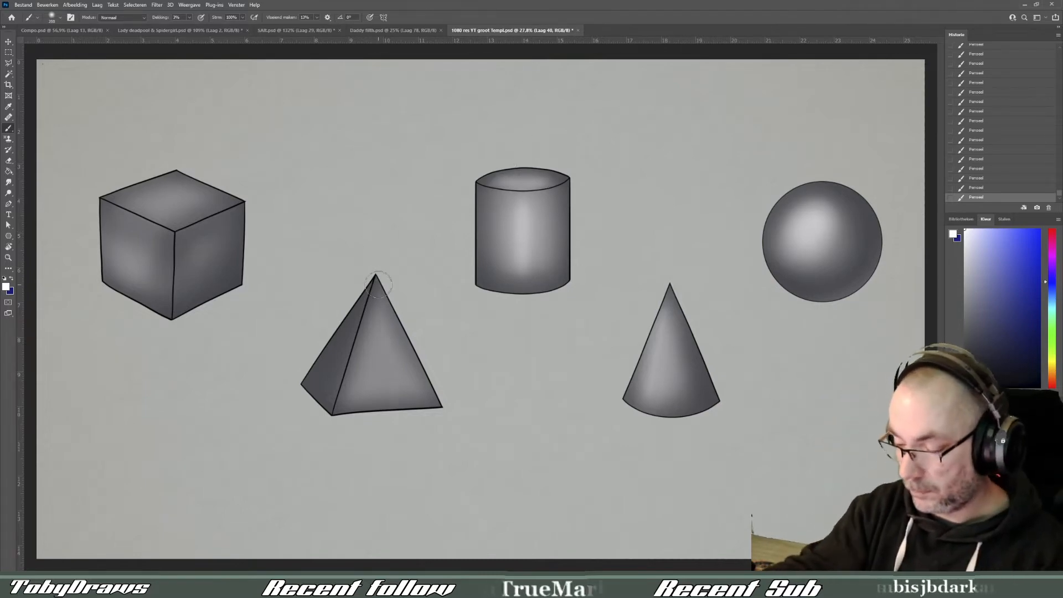
{"action": "key", "text": "bracketright"}
{"action": "left_click_drag", "start_coordinate": [380, 310], "coordinate": [388, 378]}
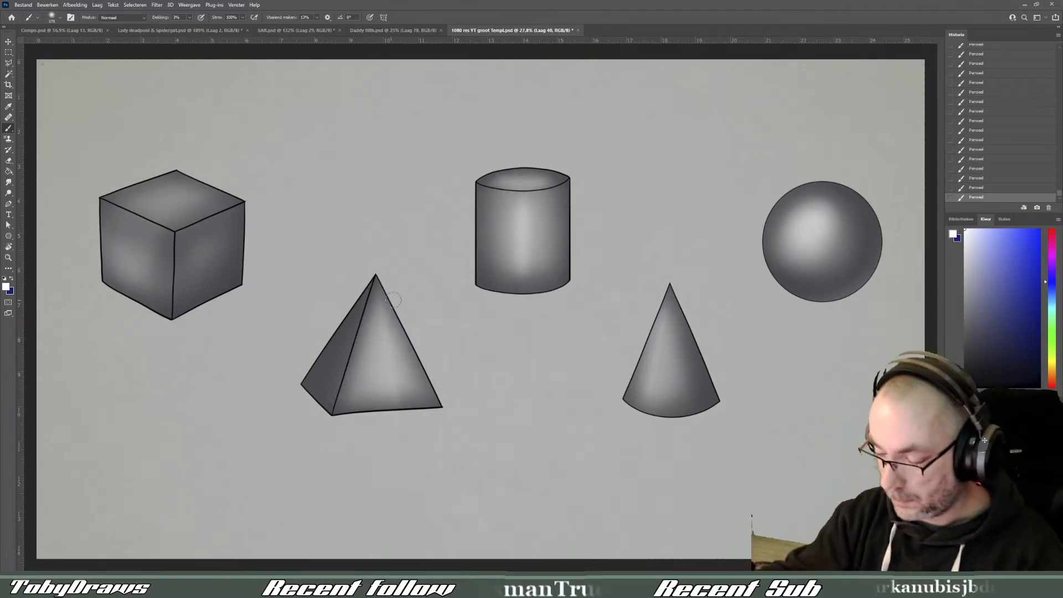
- Brighten the centres of the cube's top and left faces with soft white highlights
{"action": "key", "text": "bracketleft"}
{"action": "key", "text": "bracketleft"}
{"action": "key", "text": "bracketleft"}
{"action": "key", "text": "bracketleft"}
{"action": "key", "text": "bracketright"}
{"action": "key", "text": "bracketright"}
{"action": "key", "text": "bracketright"}
{"action": "key", "text": "bracketright"}
{"action": "key", "text": "bracketright"}
{"action": "left_click_drag", "start_coordinate": [155, 200], "coordinate": [181, 200]}
{"action": "mouse_move", "coordinate": [126, 236]}
{"action": "left_mouse_down"}
{"action": "mouse_move", "coordinate": [137, 253]}
{"action": "mouse_move", "coordinate": [104, 206]}
{"action": "left_mouse_up"}
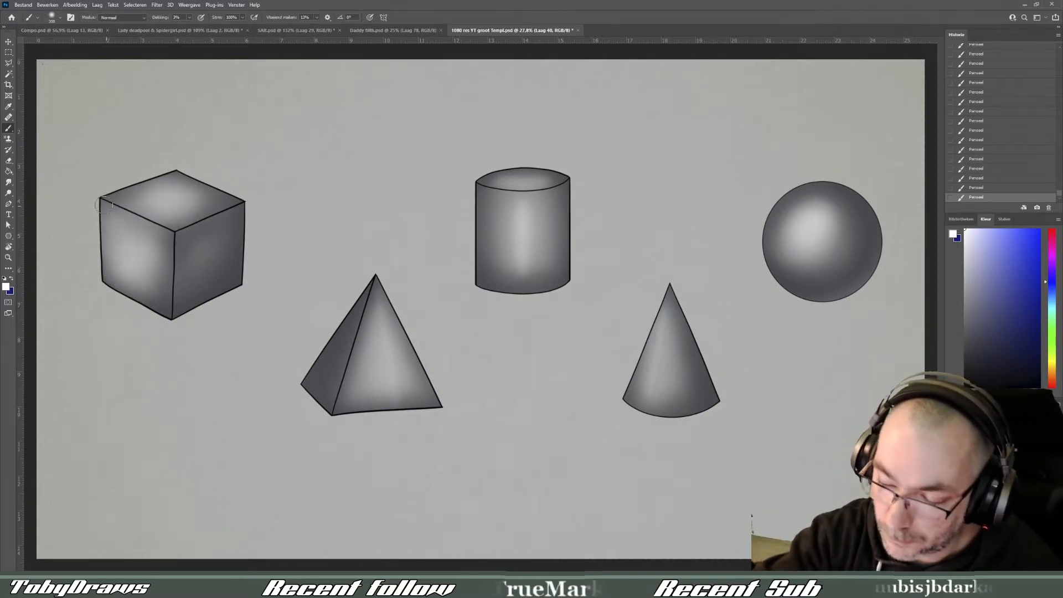
{"action": "key", "text": "m"}
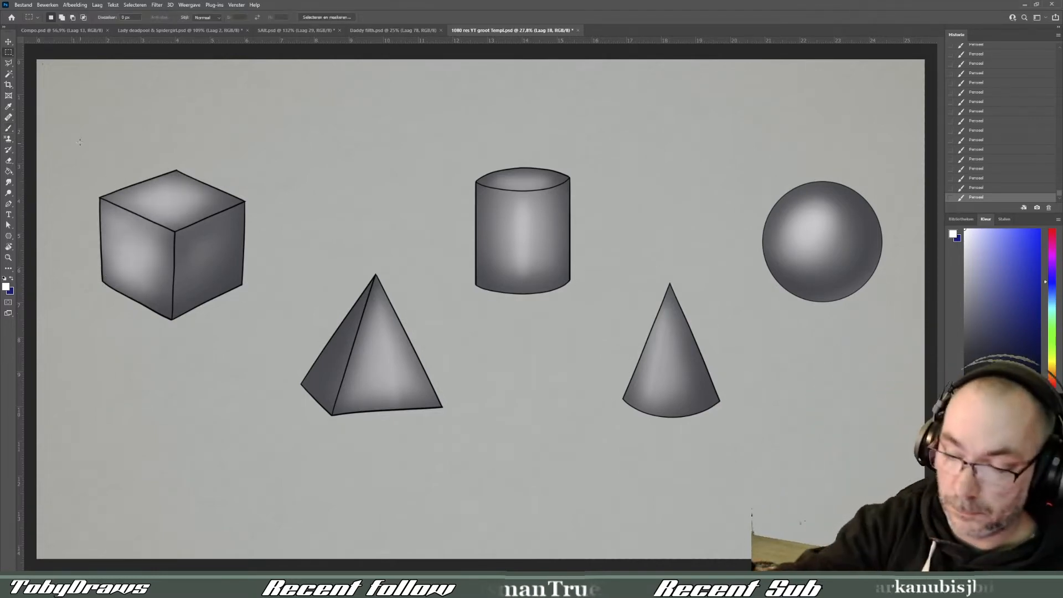
{"action": "left_click_drag", "start_coordinate": [284, 330], "coordinate": [65, 132]}
{"action": "key", "text": "ctrl+t"}
{"action": "key", "text": "Escape"}
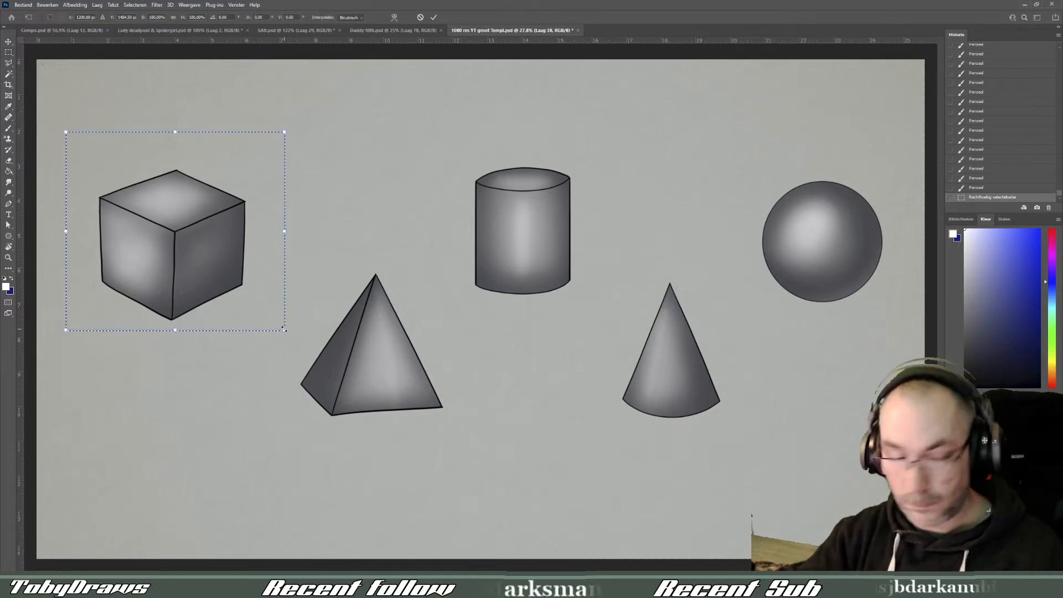
{"action": "key", "text": "ctrl+d"}
- Select the cube's silhouette with the Magic Wand and fill it with black on a new layer
{"action": "key", "text": "w"}
{"action": "left_click", "coordinate": [210, 243]}
{"action": "left_click", "coordinate": [1037, 565]}
{"action": "left_click", "coordinate": [1040, 386]}
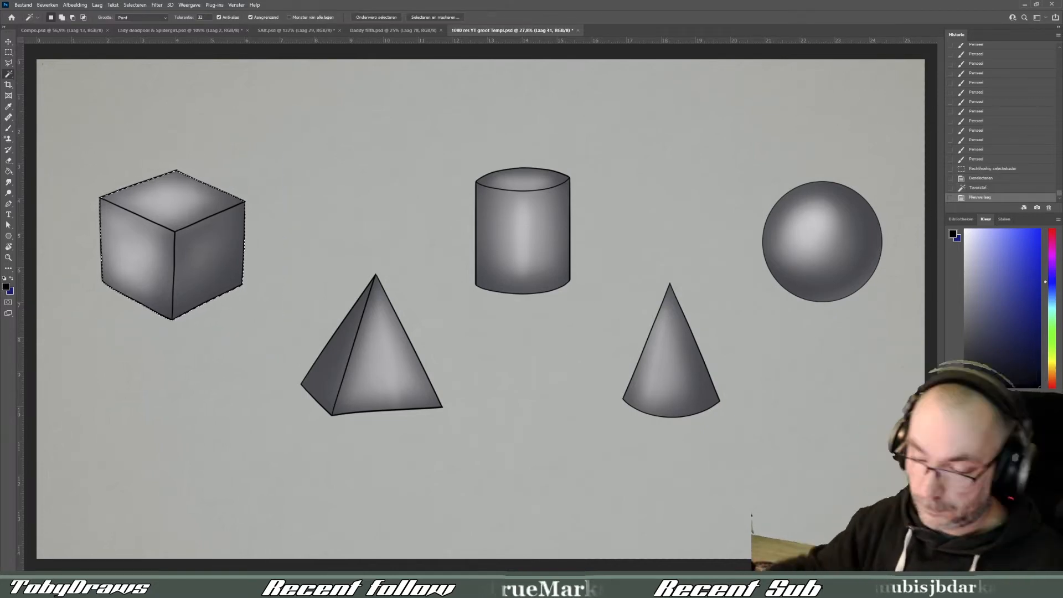
{"action": "key", "text": "g"}
{"action": "left_click", "coordinate": [204, 255]}
{"action": "key", "text": "ctrl+t"}
{"action": "left_click_drag", "start_coordinate": [245, 170], "coordinate": [245, 230]}
{"action": "key", "text": "ctrl+z"}
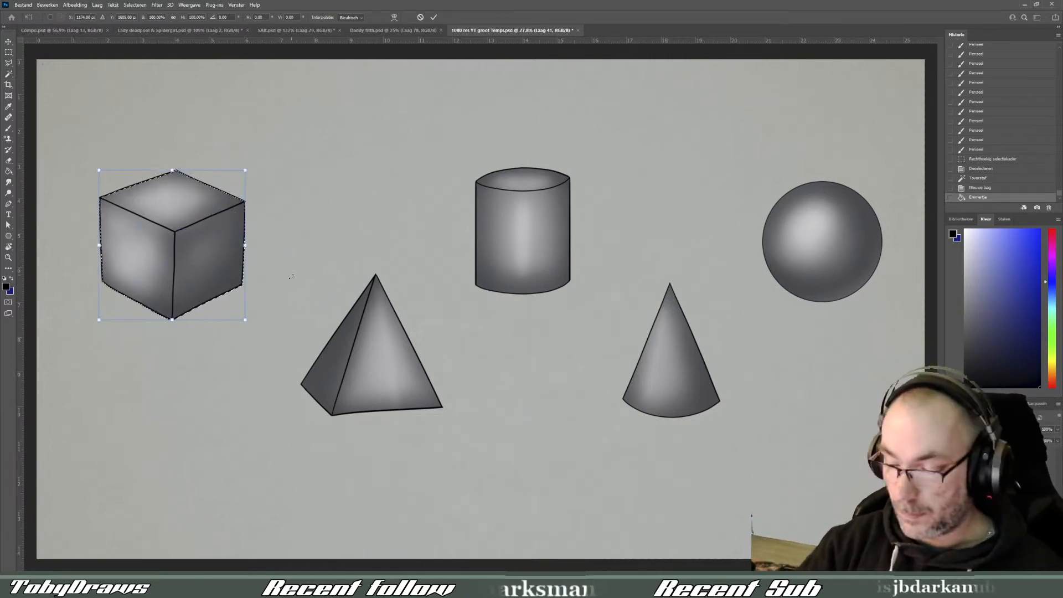
{"action": "left_click_drag", "start_coordinate": [246, 171], "coordinate": [350, 276]}
{"action": "key", "text": "Escape"}
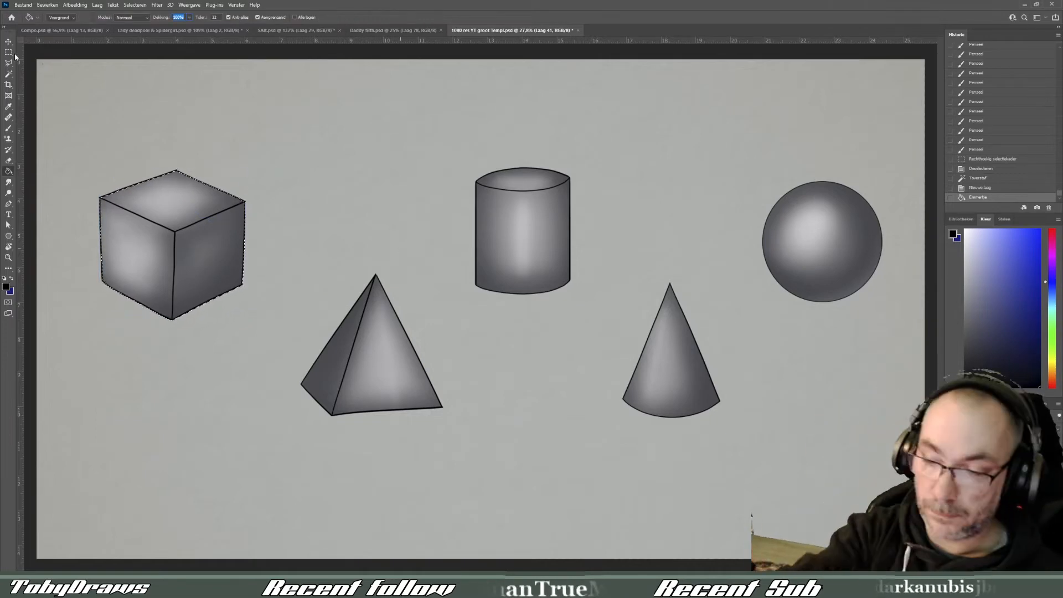
- Skew and flatten the black cube silhouette into a cast shadow on the cube's right and erase the part protruding at its lower left
{"action": "left_click", "coordinate": [8, 52]}
{"action": "left_click", "coordinate": [89, 61]}
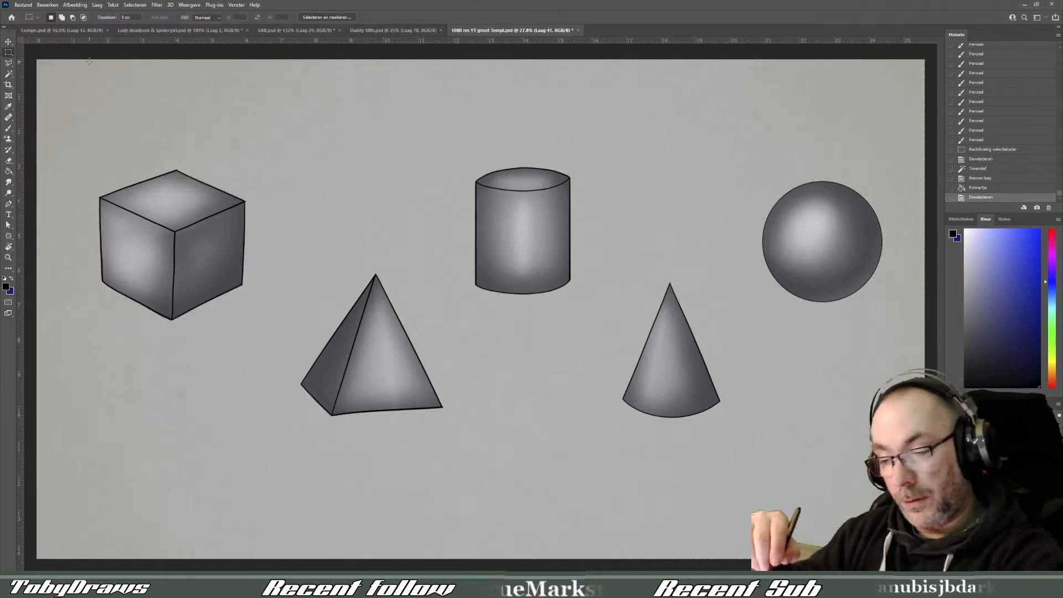
{"action": "key", "text": "ctrl+t"}
{"action": "left_click_drag", "start_coordinate": [172, 171], "coordinate": [266, 240]}
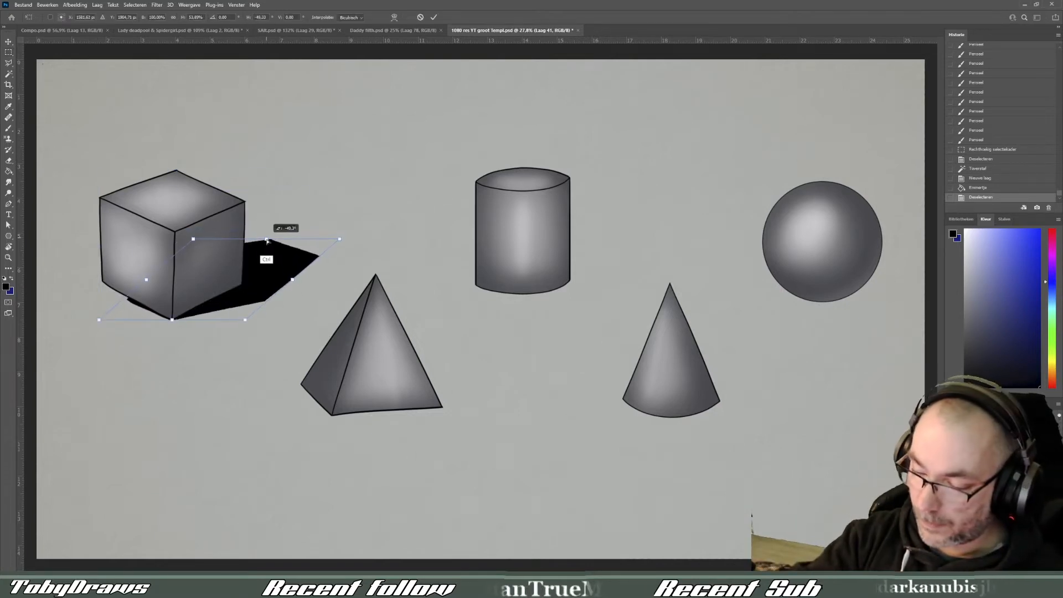
{"action": "key", "text": "Return"}
{"action": "left_click_drag", "start_coordinate": [160, 324], "coordinate": [133, 264]}
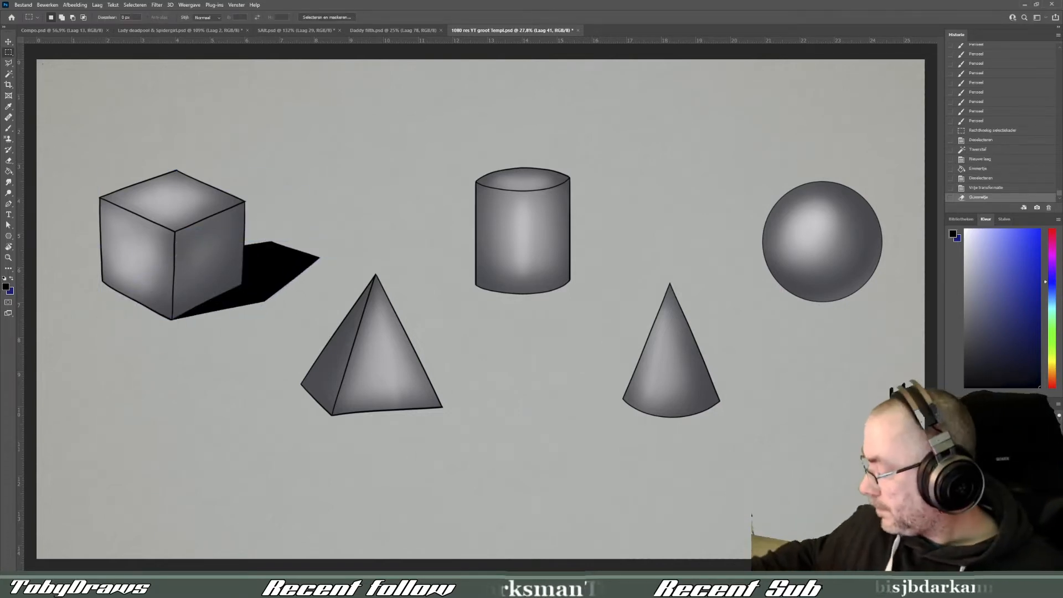
- Add a new layer above the cube's shadow and make it a clipping mask
{"action": "left_click", "coordinate": [1037, 590]}
{"action": "right_click", "coordinate": [997, 515]}
{"action": "left_click", "coordinate": [985, 319]}
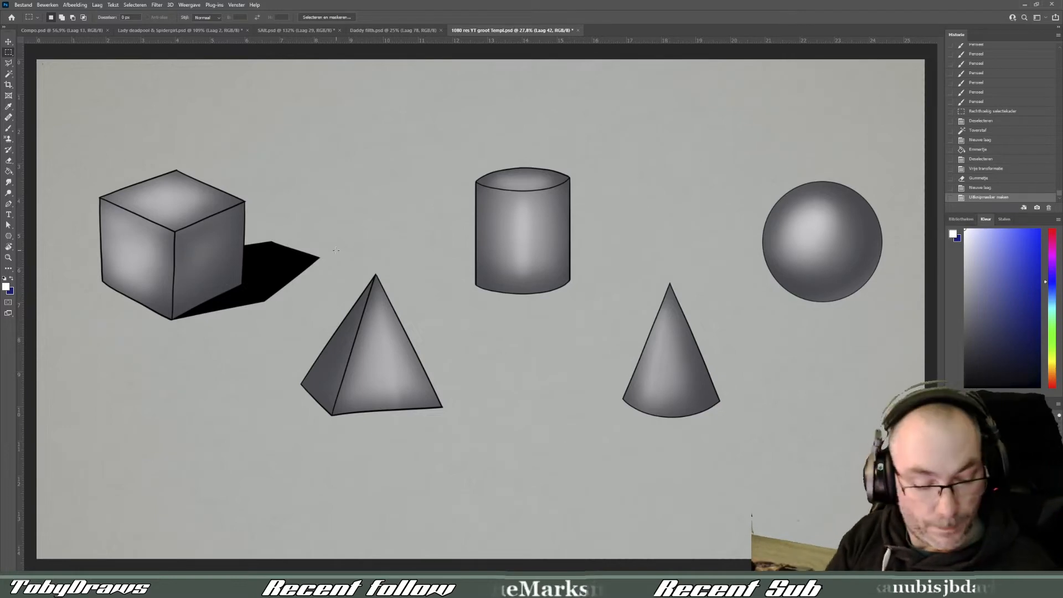
{"action": "left_click_drag", "start_coordinate": [336, 250], "coordinate": [336, 252]}
{"action": "left_click", "coordinate": [8, 129]}
{"action": "left_click", "coordinate": [9, 52]}
{"action": "left_click_drag", "start_coordinate": [69, 80], "coordinate": [70, 85]}
{"action": "left_click", "coordinate": [9, 128]}
{"action": "left_click", "coordinate": [9, 161]}
{"action": "left_click", "coordinate": [373, 191]}
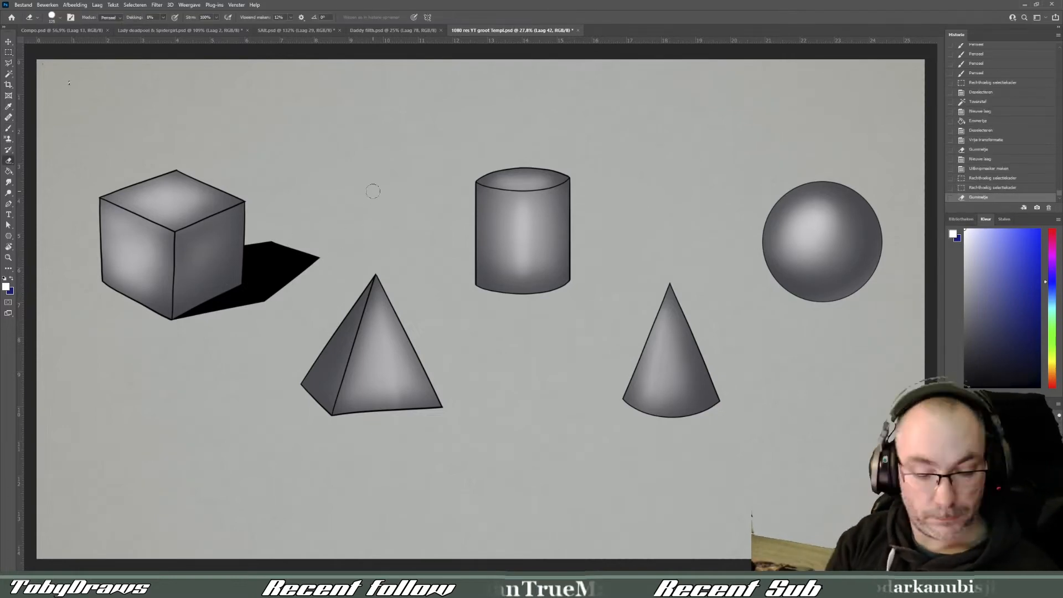
{"action": "key", "text": "bracketright"}
{"action": "key", "text": "bracketright"}
{"action": "key", "text": "bracketright"}
{"action": "key", "text": "bracketright"}
{"action": "key", "text": "bracketright"}
{"action": "mouse_move", "coordinate": [288, 266]}
{"action": "left_mouse_down"}
{"action": "mouse_move", "coordinate": [316, 249]}
{"action": "mouse_move", "coordinate": [288, 271]}
{"action": "left_mouse_up"}
{"action": "left_click", "coordinate": [223, 67]}
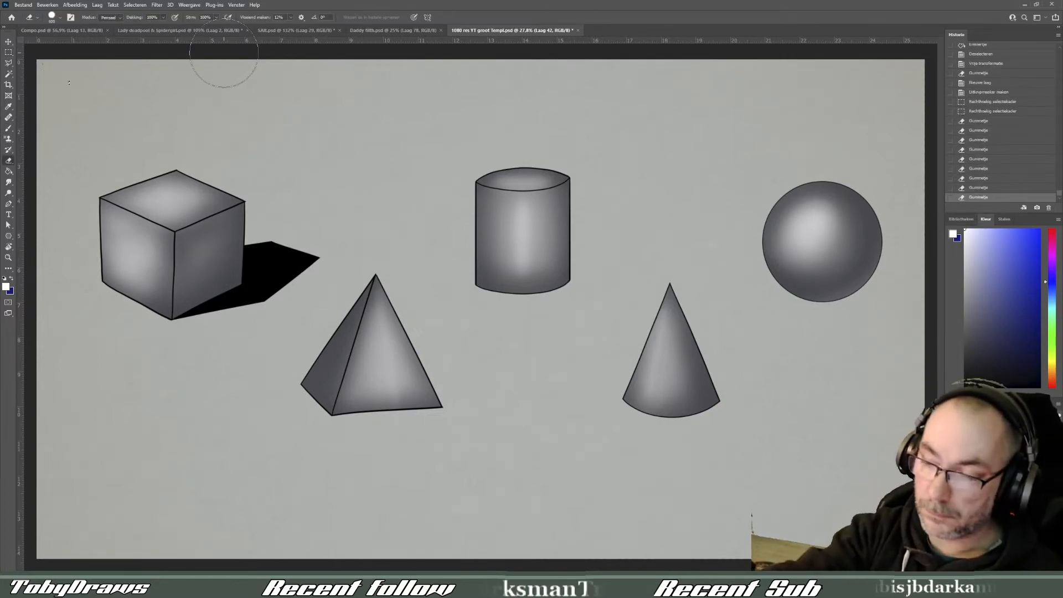
- Try to fade the far end of the cube's shadow with large soft white brush strokes on the clipped layer
{"action": "left_click", "coordinate": [8, 128]}
{"action": "key", "text": "bracketright"}
{"action": "key", "text": "bracketright"}
{"action": "key", "text": "bracketright"}
{"action": "key", "text": "bracketright"}
{"action": "key", "text": "bracketright"}
{"action": "key", "text": "bracketright"}
{"action": "key", "text": "bracketright"}
{"action": "key", "text": "bracketright"}
{"action": "key", "text": "bracketright"}
{"action": "mouse_move", "coordinate": [344, 239]}
{"action": "left_mouse_down"}
{"action": "mouse_move", "coordinate": [353, 218]}
{"action": "mouse_move", "coordinate": [310, 266]}
{"action": "left_mouse_up"}
{"action": "left_click_drag", "start_coordinate": [310, 265], "coordinate": [332, 238]}
{"action": "mouse_move", "coordinate": [332, 238]}
{"action": "left_mouse_down"}
{"action": "mouse_move", "coordinate": [316, 254]}
{"action": "mouse_move", "coordinate": [367, 211]}
{"action": "mouse_move", "coordinate": [288, 191]}
{"action": "left_mouse_up"}
{"action": "left_click", "coordinate": [8, 52]}
{"action": "left_click", "coordinate": [69, 83]}
{"action": "left_click", "coordinate": [9, 129]}
{"action": "mouse_move", "coordinate": [288, 244]}
{"action": "left_mouse_down"}
{"action": "mouse_move", "coordinate": [317, 217]}
{"action": "mouse_move", "coordinate": [266, 190]}
{"action": "mouse_move", "coordinate": [274, 310]}
{"action": "mouse_move", "coordinate": [368, 209]}
{"action": "left_mouse_up"}
{"action": "key", "text": "bracketleft"}
{"action": "key", "text": "bracketleft"}
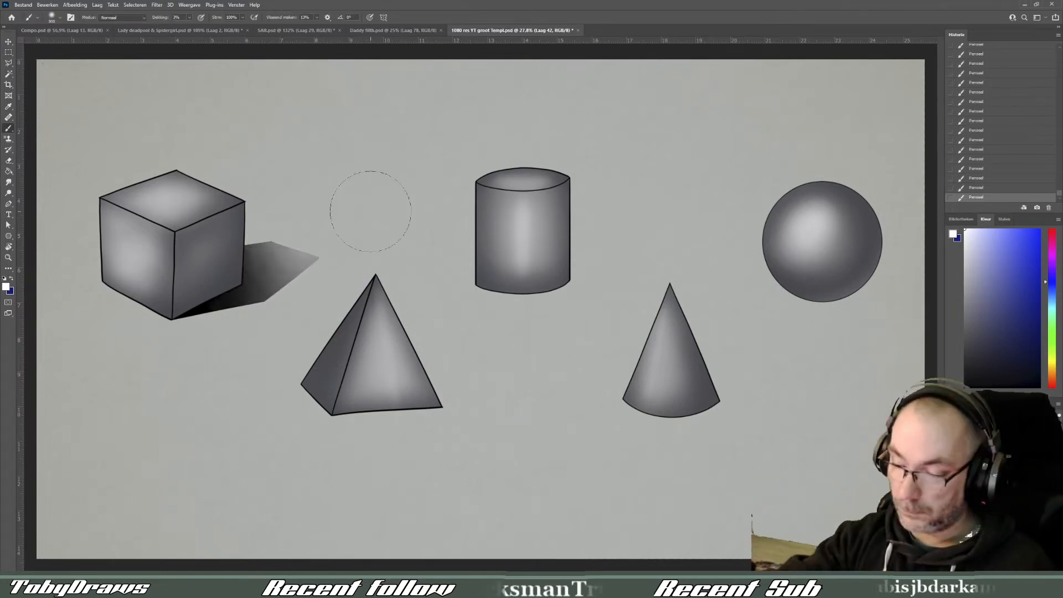
{"action": "mouse_move", "coordinate": [289, 235]}
{"action": "left_mouse_down"}
{"action": "mouse_move", "coordinate": [332, 237]}
{"action": "mouse_move", "coordinate": [272, 297]}
{"action": "left_mouse_up"}
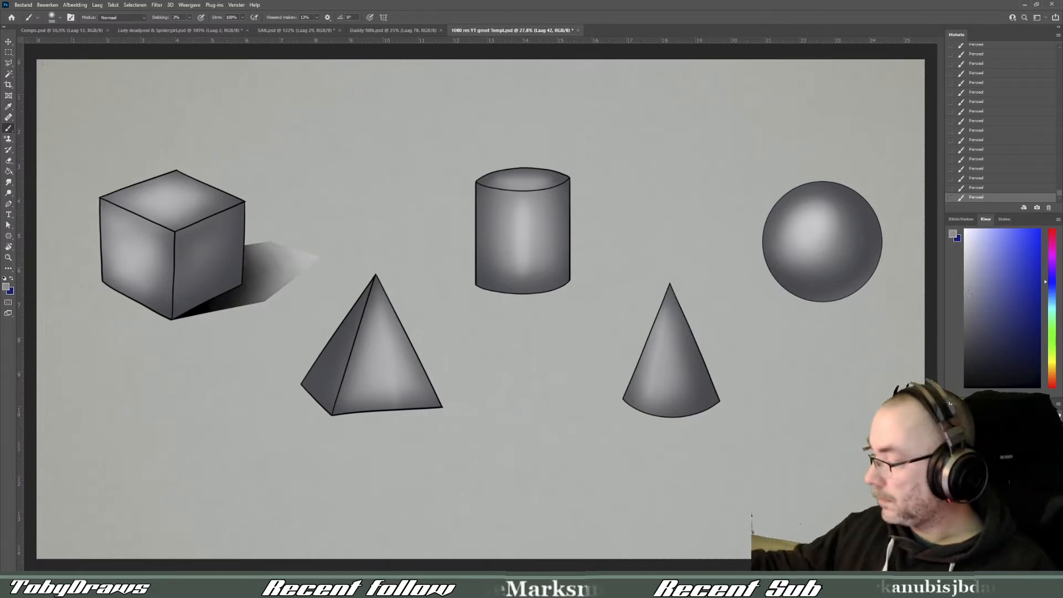
{"action": "key", "text": "ctrl+z"}
{"action": "key", "text": "ctrl+z"}
{"action": "key", "text": "ctrl+z"}
{"action": "key", "text": "ctrl+z"}
{"action": "key", "text": "ctrl+z"}
{"action": "key", "text": "ctrl+z"}
{"action": "key", "text": "ctrl+z"}
{"action": "key", "text": "ctrl+z"}
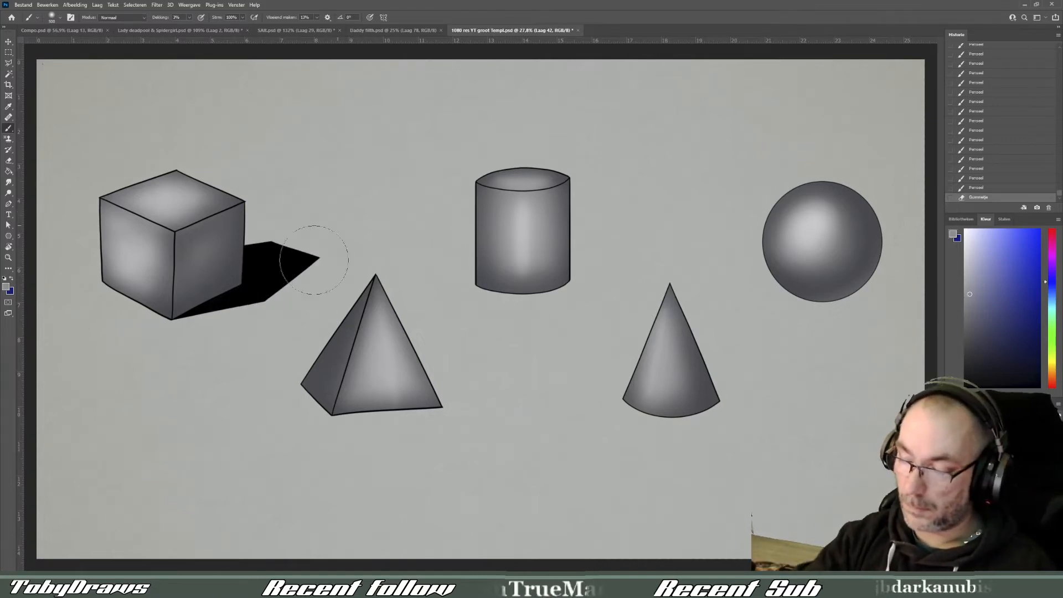
- Select the cube's black cast shadow with the Magic Wand and fill it with dark grey
{"action": "left_click", "coordinate": [8, 75]}
{"action": "left_click", "coordinate": [252, 264]}
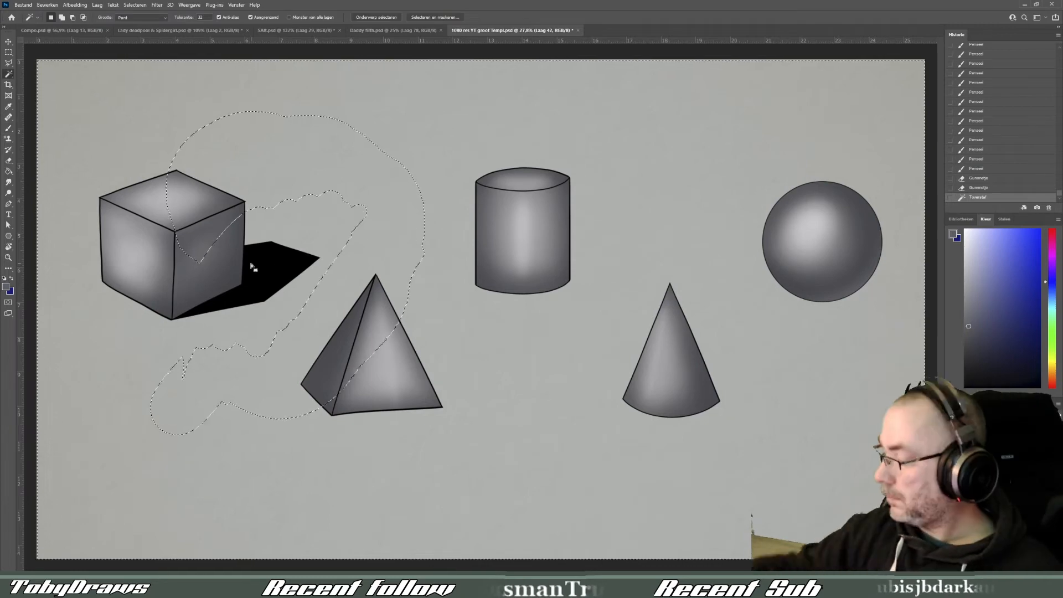
{"action": "key", "text": "ctrl+d"}
{"action": "left_click", "coordinate": [275, 260]}
{"action": "left_click", "coordinate": [8, 171]}
{"action": "left_click", "coordinate": [270, 268]}
- Clear and delete the clipped layer over the shadow and replace it with an empty new layer as clipping mask
{"action": "key", "text": "Delete"}
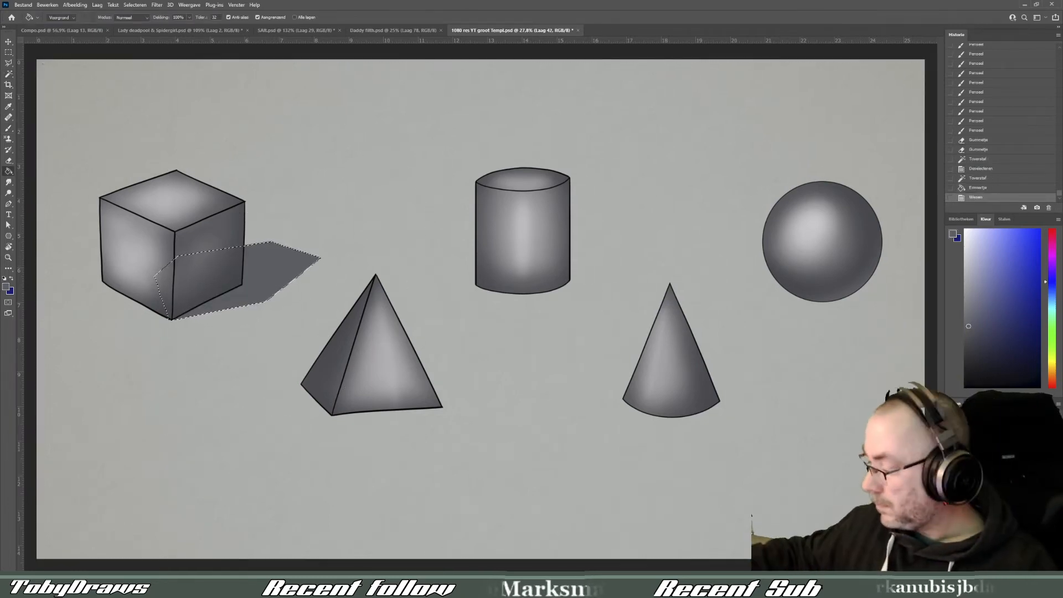
{"action": "right_click", "coordinate": [997, 438]}
{"action": "left_click", "coordinate": [977, 212]}
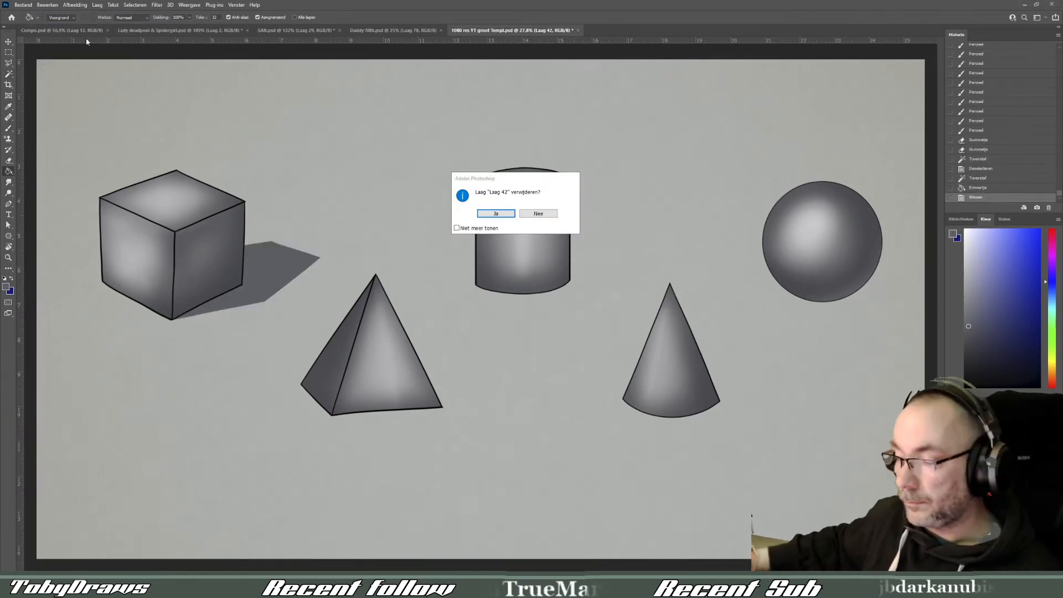
{"action": "key", "text": "Return"}
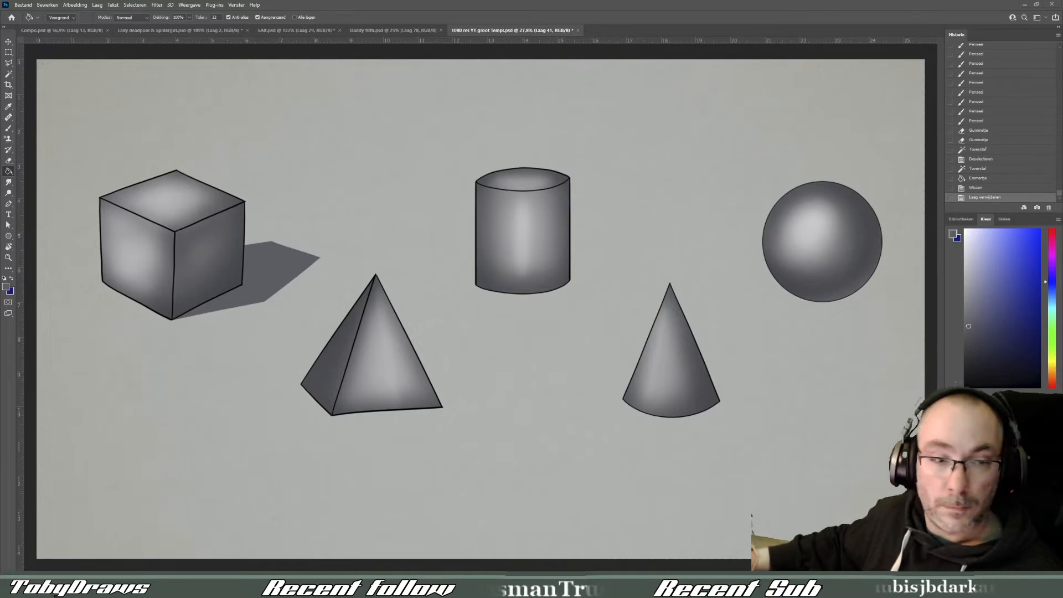
{"action": "left_click", "coordinate": [1036, 566]}
{"action": "right_click", "coordinate": [996, 437]}
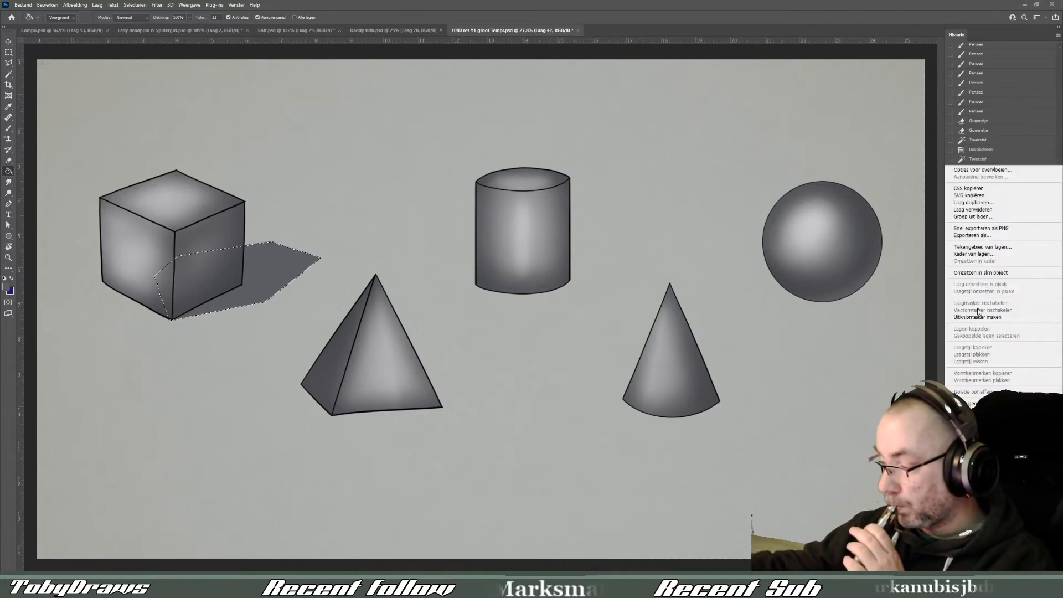
{"action": "left_click", "coordinate": [977, 316]}
- Select the pyramid's silhouette and fill it with dark grey on the shadow layer
{"action": "key", "text": "w"}
{"action": "left_click", "coordinate": [378, 361]}
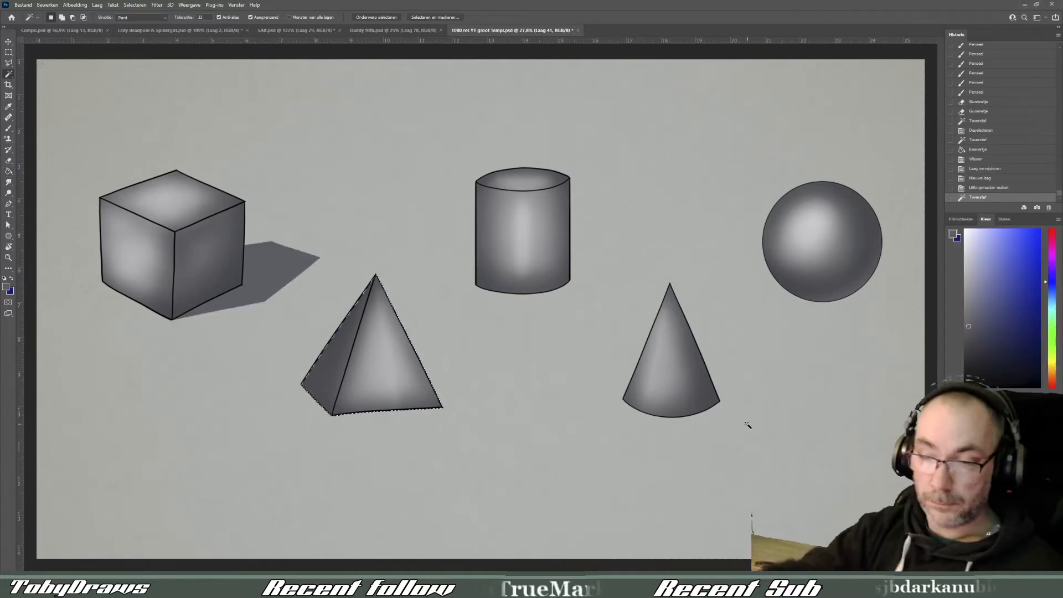
{"action": "key", "text": "g"}
{"action": "left_click", "coordinate": [384, 360]}
- Flatten and skew the pyramid's grey silhouette with Free Transform into a shadow falling to its left
{"action": "key", "text": "ctrl+t"}
{"action": "left_click_drag", "start_coordinate": [372, 276], "coordinate": [260, 353]}
{"action": "left_click_drag", "start_coordinate": [361, 394], "coordinate": [385, 378]}
{"action": "left_click_drag", "start_coordinate": [477, 405], "coordinate": [475, 417]}
{"action": "key", "text": "Return"}
{"action": "key", "text": "m"}
{"action": "left_click", "coordinate": [123, 96]}
{"action": "key", "text": "ctrl+z"}
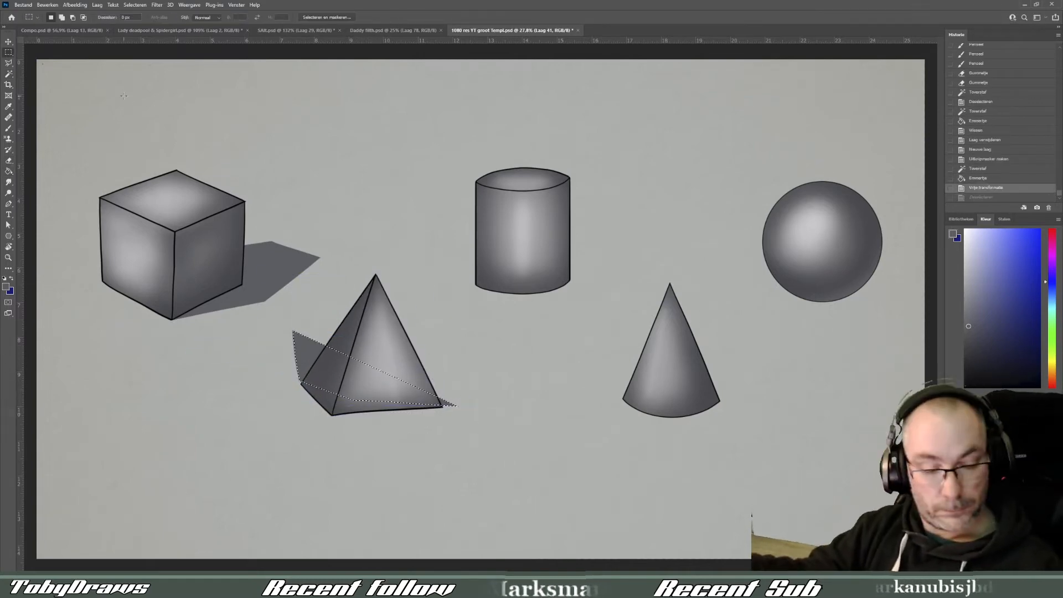
- Stretch the pyramid's shadow farther left with Free Transform and erase the sliver sticking out at its right corner
{"action": "key", "text": "ctrl+t"}
{"action": "left_click_drag", "start_coordinate": [294, 333], "coordinate": [259, 350]}
{"action": "left_click_drag", "start_coordinate": [397, 370], "coordinate": [407, 362]}
{"action": "left_click_drag", "start_coordinate": [476, 313], "coordinate": [440, 349]}
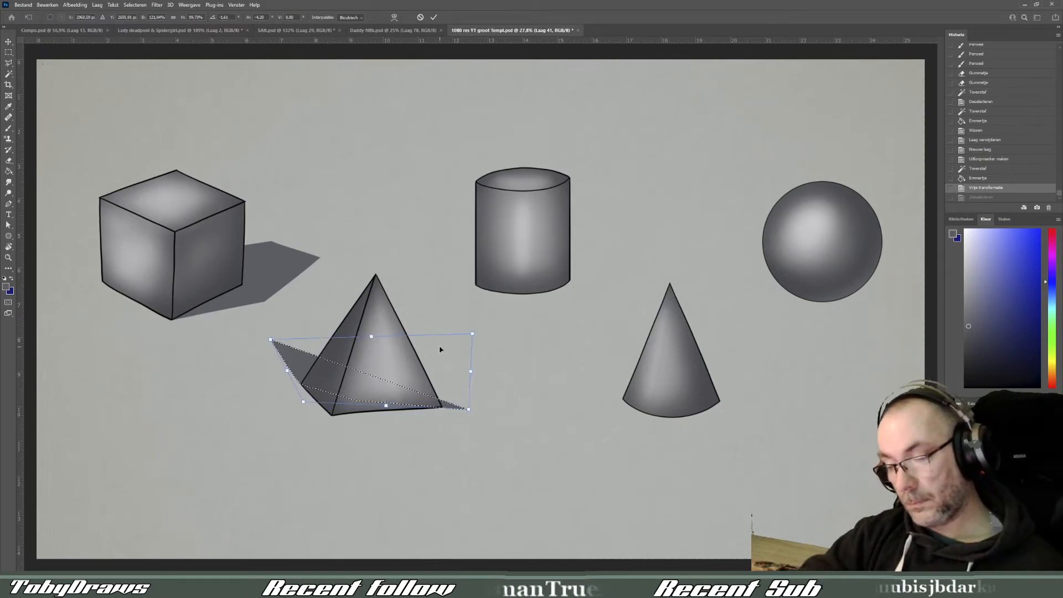
{"action": "key", "text": "Return"}
{"action": "key", "text": "ctrl+d"}
{"action": "left_click_drag", "start_coordinate": [449, 406], "coordinate": [465, 413]}
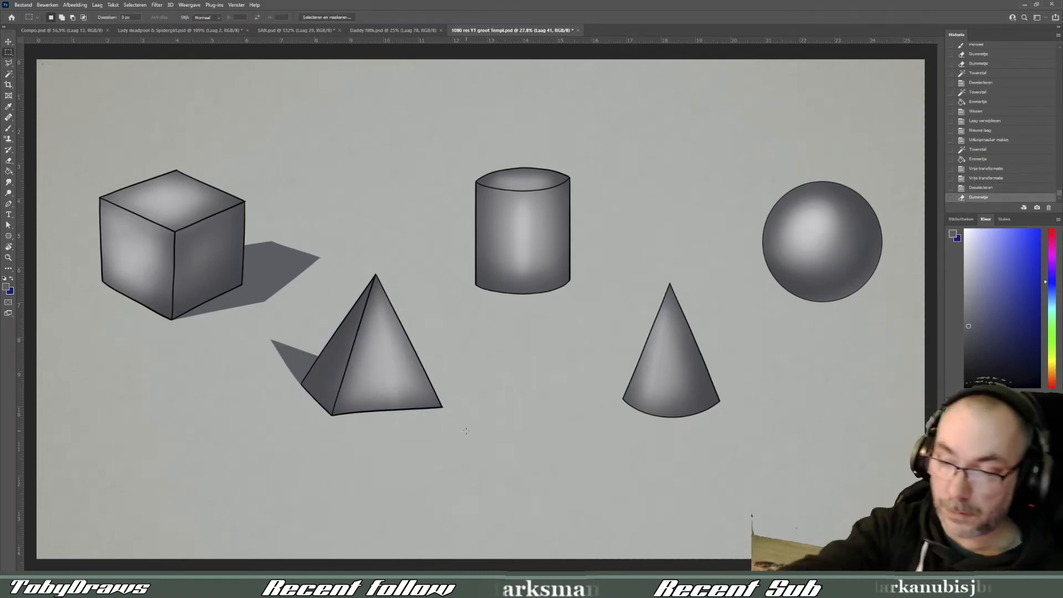
- Select the cone and sphere silhouettes and fill them with dark grey on the shadow layer
{"action": "left_click", "coordinate": [8, 74]}
{"action": "left_click", "coordinate": [676, 357]}
{"action": "left_click", "coordinate": [823, 248], "text": "shift"}
{"action": "left_click", "coordinate": [8, 171]}
{"action": "left_click", "coordinate": [674, 357]}
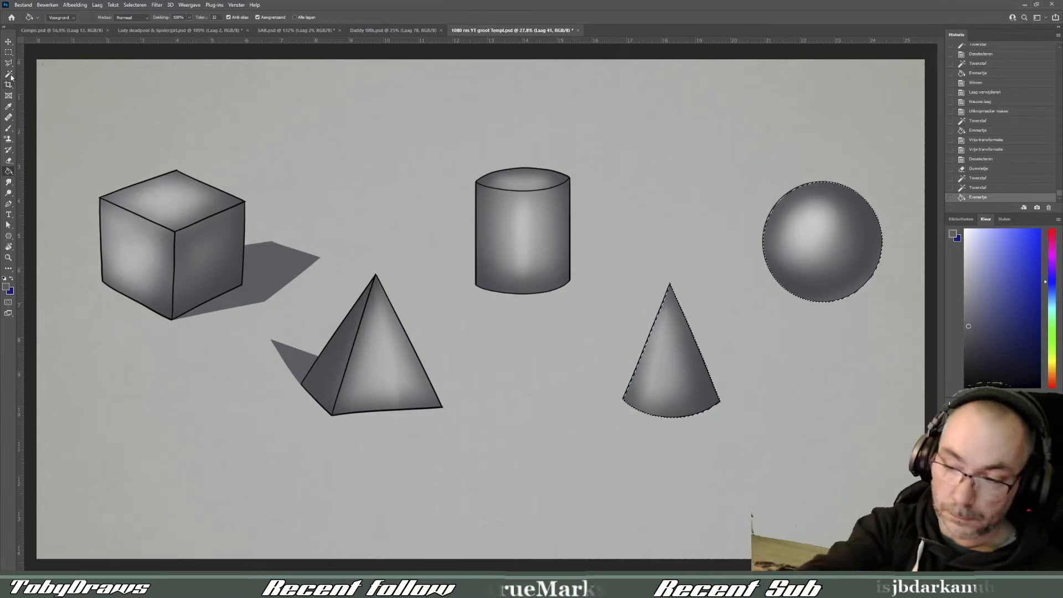
- Skew and flatten the cone's grey silhouette with Free Transform into a shadow falling to its right
{"action": "left_click", "coordinate": [8, 74]}
{"action": "key", "text": "ctrl+d"}
{"action": "left_click", "coordinate": [672, 376]}
{"action": "key", "text": "ctrl+t"}
{"action": "left_click_drag", "start_coordinate": [671, 284], "coordinate": [764, 365]}
{"action": "key", "text": "Return"}
{"action": "left_click", "coordinate": [741, 336]}
{"action": "key", "text": "ctrl+d"}
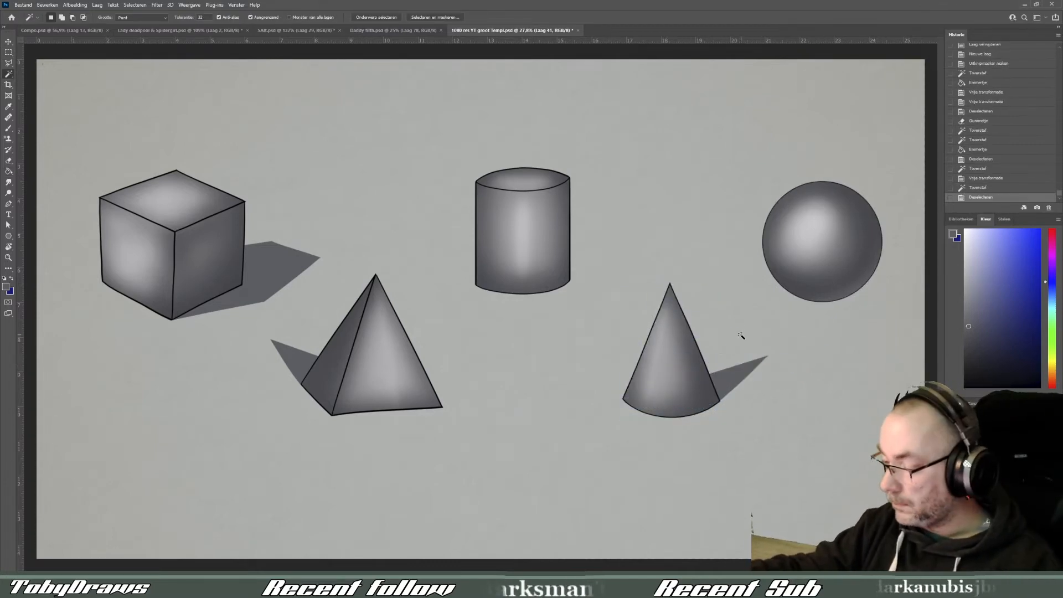
- Flatten and skew the sphere's grey silhouette with Free Transform into a shadow falling to its right, leaving nothing selected
{"action": "left_click", "coordinate": [831, 238]}
{"action": "key", "text": "ctrl+t"}
{"action": "left_click_drag", "start_coordinate": [822, 181], "coordinate": [871, 266]}
{"action": "left_click_drag", "start_coordinate": [865, 260], "coordinate": [865, 259]}
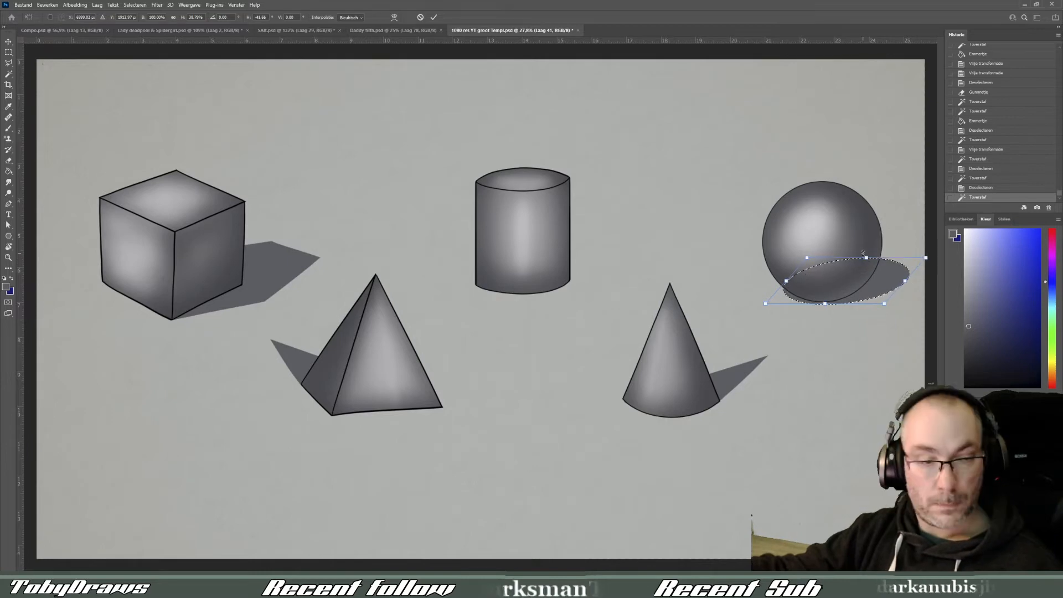
{"action": "key", "text": "Return"}
{"action": "left_click", "coordinate": [897, 244]}
{"action": "key", "text": "ctrl+d"}
- On a new layer, paint a darker soft tone into the shadow close beneath the sphere
{"action": "left_click", "coordinate": [9, 129]}
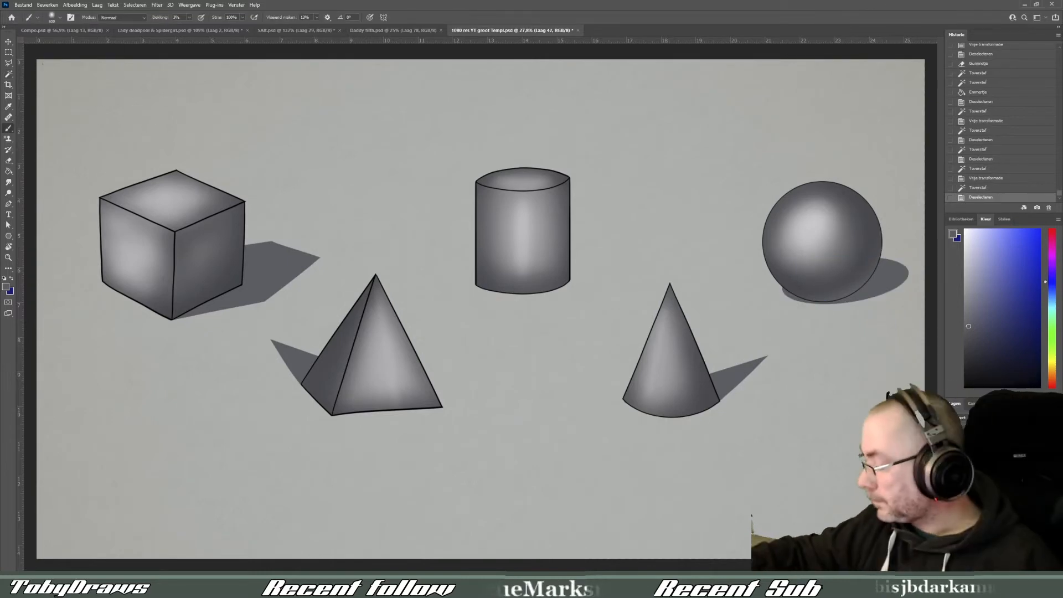
{"action": "left_click", "coordinate": [1037, 565]}
{"action": "left_click", "coordinate": [967, 364]}
{"action": "mouse_move", "coordinate": [808, 302]}
{"action": "left_mouse_down"}
{"action": "mouse_move", "coordinate": [871, 288]}
{"action": "mouse_move", "coordinate": [855, 280]}
{"action": "mouse_move", "coordinate": [779, 309]}
{"action": "mouse_move", "coordinate": [793, 295]}
{"action": "left_mouse_up"}
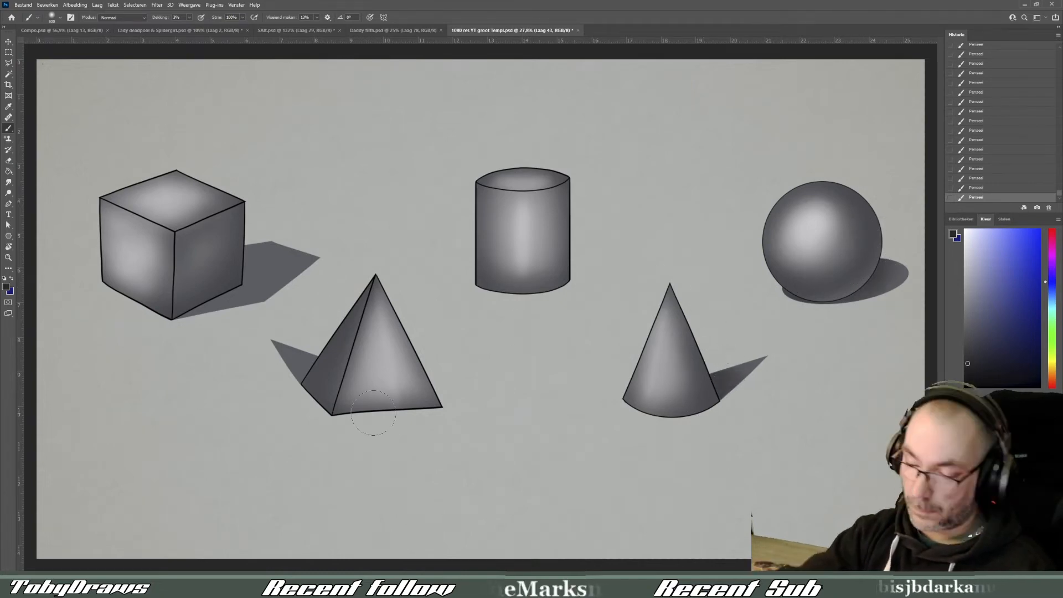
- Darken the cube's cast shadow where it meets the cube, using a smaller soft brush
{"action": "key", "text": "bracketleft"}
{"action": "key", "text": "bracketleft"}
{"action": "key", "text": "bracketleft"}
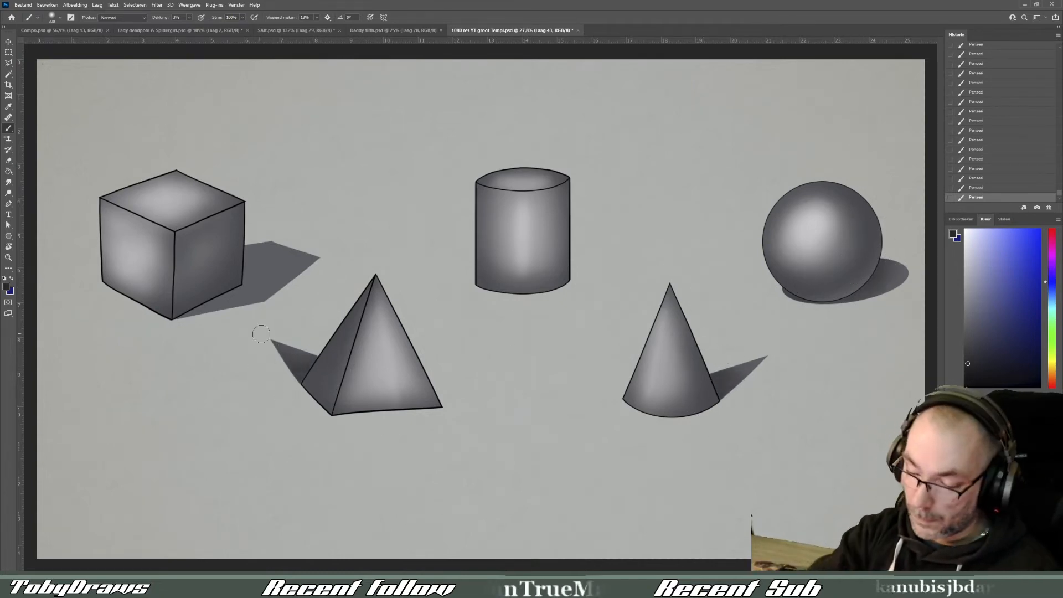
{"action": "left_click_drag", "start_coordinate": [226, 314], "coordinate": [251, 260]}
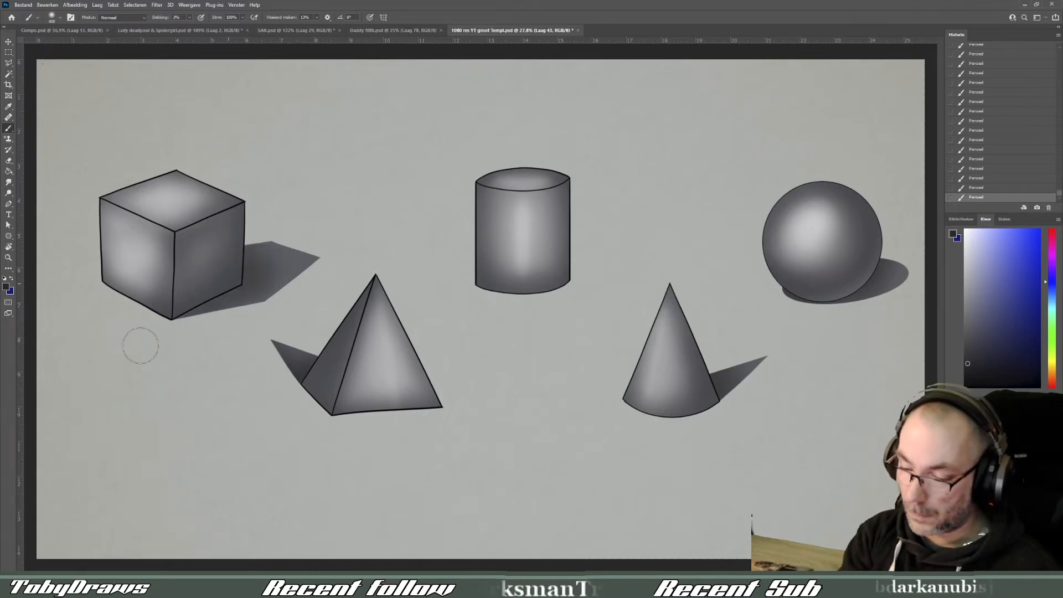
{"action": "key", "text": "bracketleft"}
{"action": "key", "text": "bracketleft"}
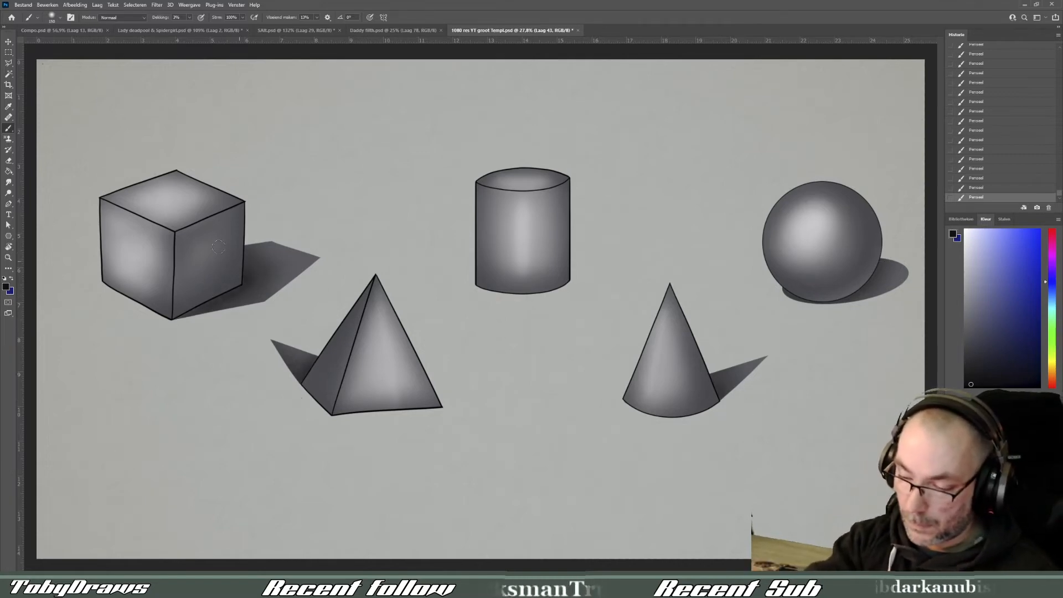
{"action": "left_click", "coordinate": [970, 471], "text": "ctrl"}
{"action": "left_click", "coordinate": [970, 471], "text": "ctrl"}
{"action": "key", "text": "m"}
{"action": "key", "text": "ctrl+d"}
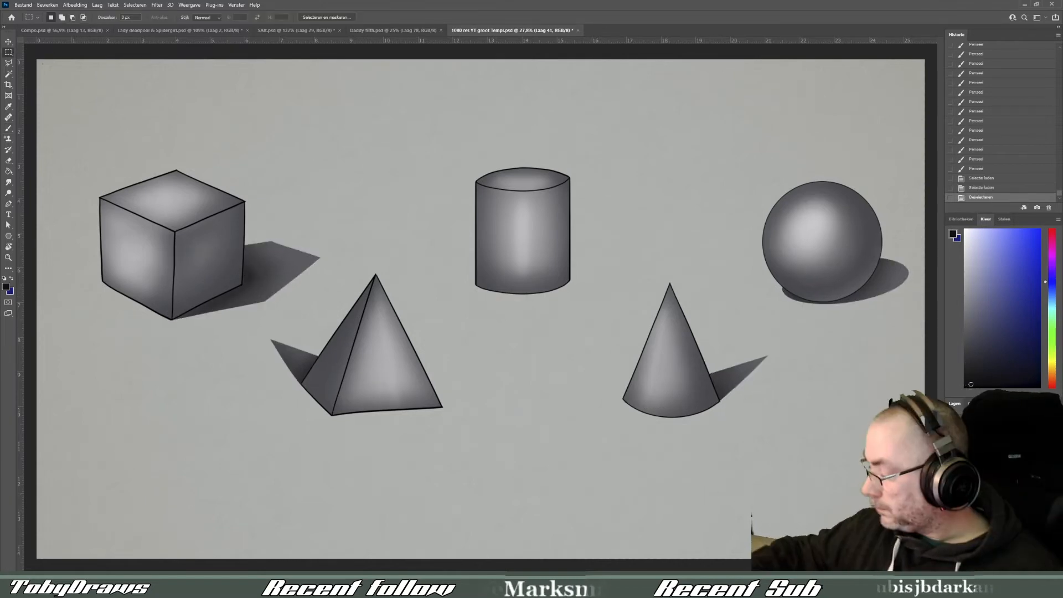
- Load the cast shadows as a selection and fill them with the sampled shadow grey on a new layer, leaving nothing selected
{"action": "left_click", "coordinate": [970, 471], "text": "ctrl"}
{"action": "key", "text": "ctrl+shift+alt+n"}
{"action": "key", "text": "i"}
{"action": "left_click", "coordinate": [739, 372]}
{"action": "key", "text": "g"}
{"action": "left_click", "coordinate": [678, 400]}
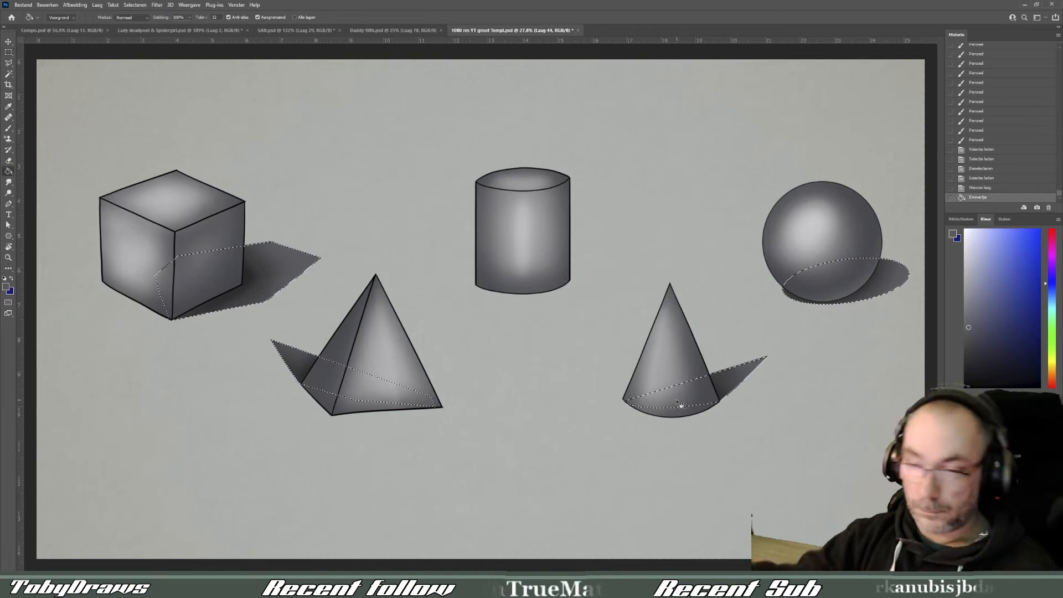
{"action": "key", "text": "m"}
{"action": "key", "text": "ctrl+d"}
- Try a Lens Blur with radius 34 on the newly filled shadow layer, and undo it
{"action": "left_click", "coordinate": [157, 5]}
{"action": "mouse_move", "coordinate": [177, 157]}
{"action": "left_click", "coordinate": [277, 198]}
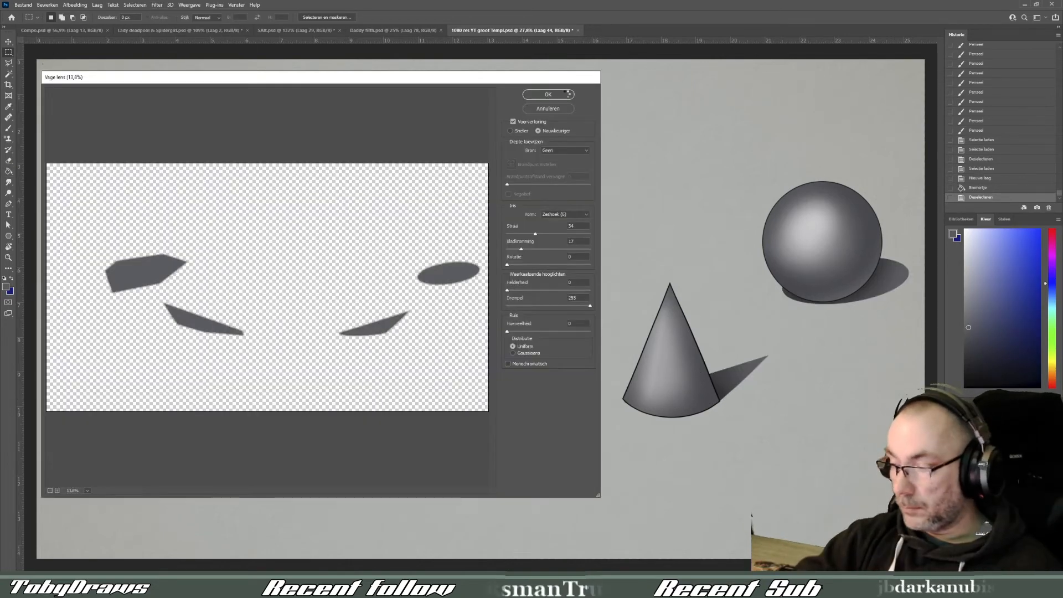
{"action": "left_click", "coordinate": [566, 91]}
{"action": "key", "text": "ctrl+z"}
- Apply Lens Blur with radius 34 and blade curvature 17 to the filled shadow layer and change its blend mode
{"action": "left_click", "coordinate": [157, 6]}
{"action": "left_click", "coordinate": [285, 223]}
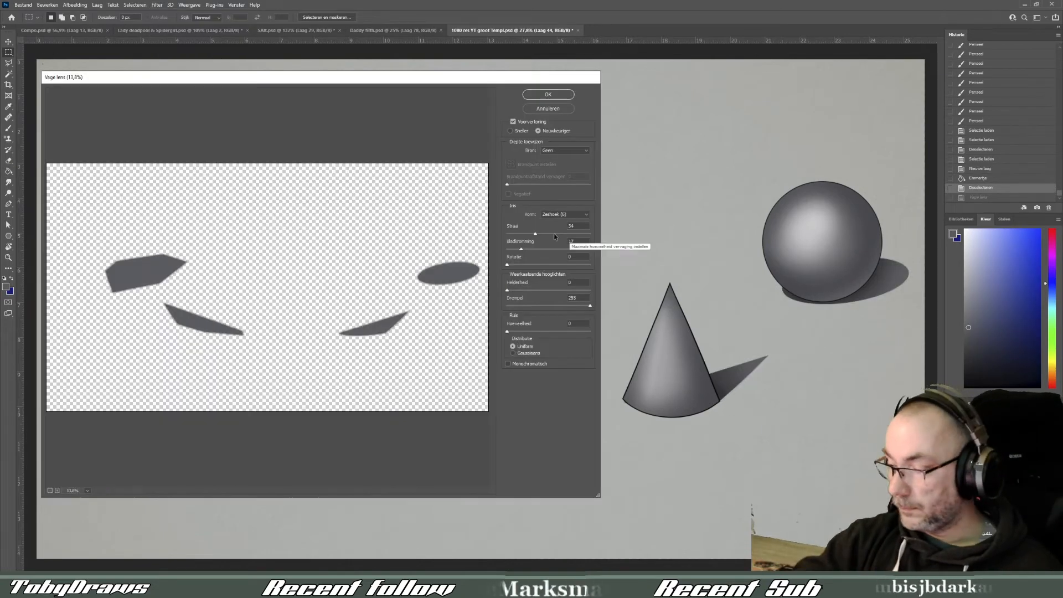
{"action": "left_click", "coordinate": [554, 95]}
{"action": "left_click", "coordinate": [970, 420]}
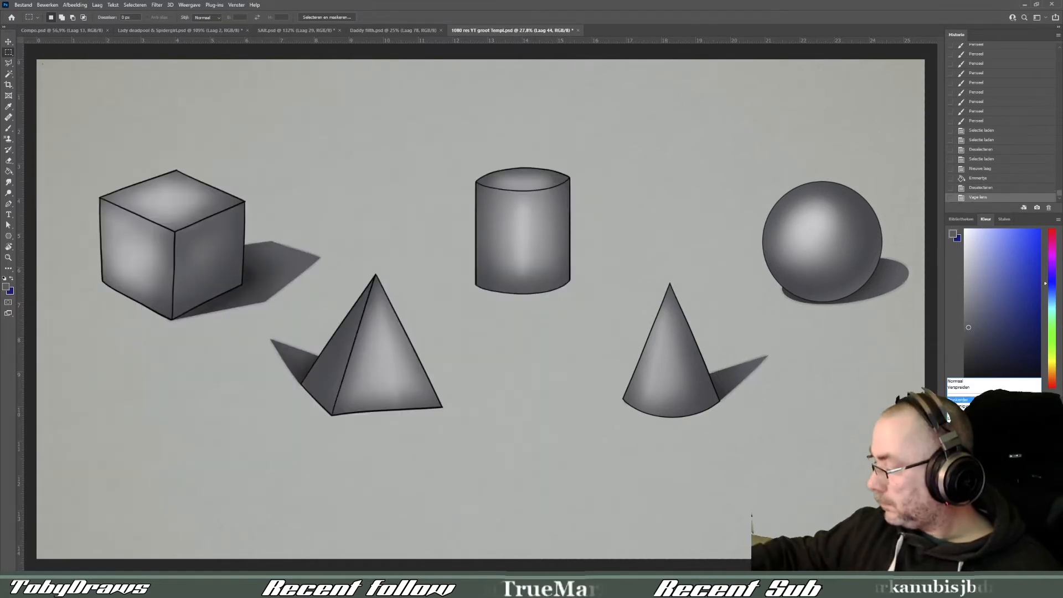
{"action": "left_click", "coordinate": [970, 401]}
- Apply the Add Noise filter to the blurred shadow layer
{"action": "left_click", "coordinate": [158, 5]}
{"action": "mouse_move", "coordinate": [177, 145]}
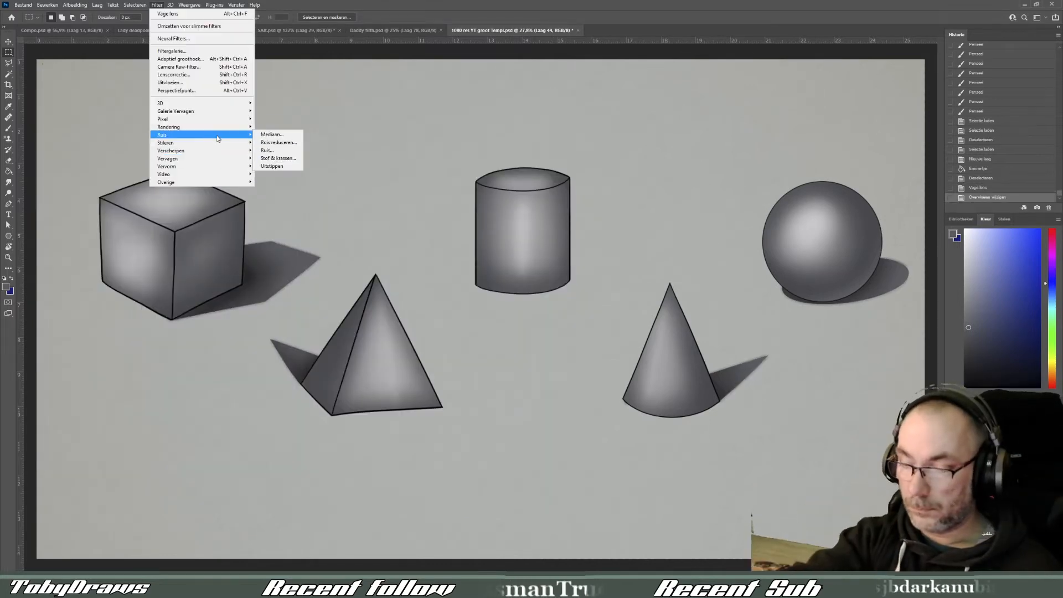
{"action": "left_click", "coordinate": [277, 150]}
{"action": "left_click", "coordinate": [559, 140]}
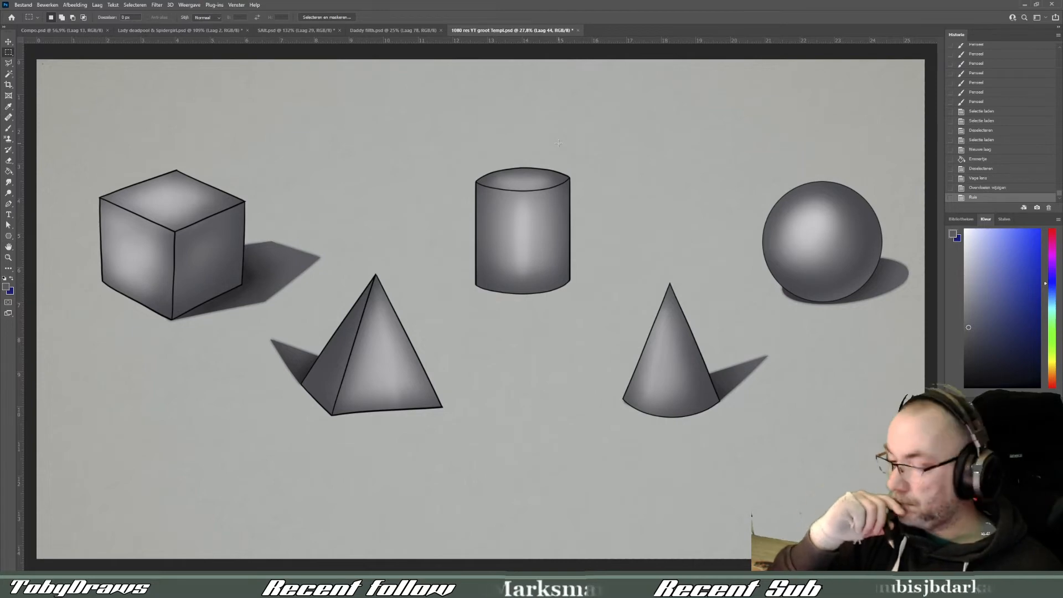
- Add a new layer, move it in the layer order, and lower the line art layer's opacity
{"action": "left_click", "coordinate": [1037, 566]}
{"action": "left_click_drag", "start_coordinate": [988, 501], "coordinate": [988, 533]}
{"action": "left_click", "coordinate": [951, 533]}
{"action": "left_click", "coordinate": [950, 533]}
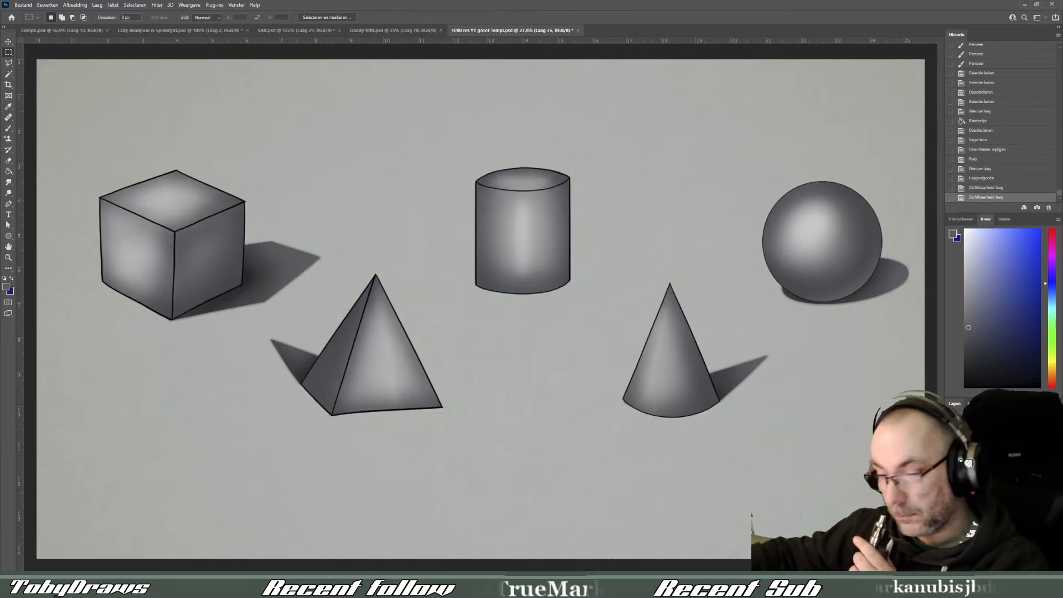
{"action": "left_click_drag", "start_coordinate": [1049, 431], "coordinate": [1034, 431]}
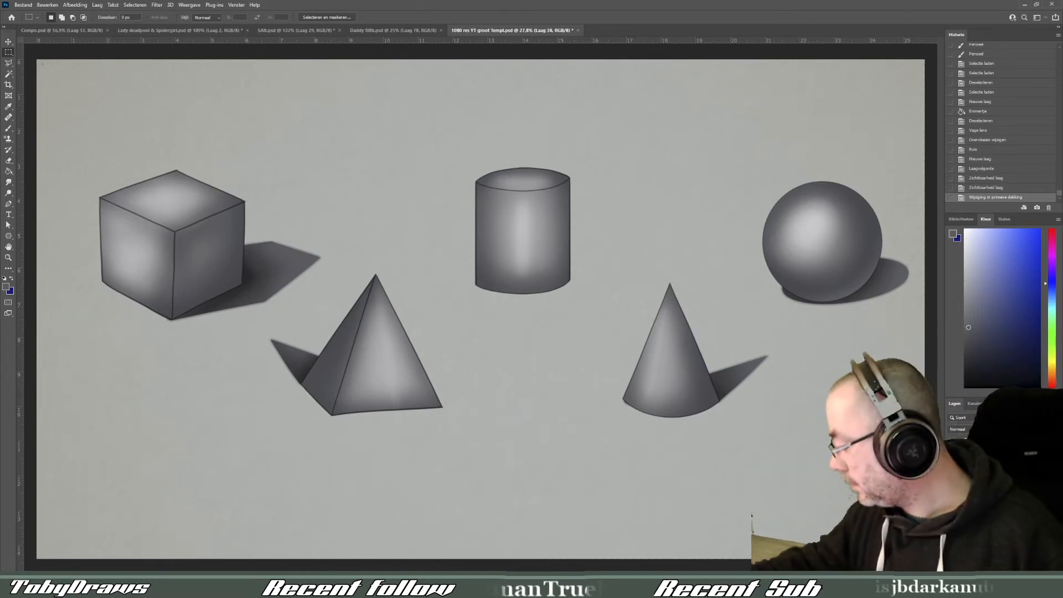
- On a new layer, brush soft black shading along the cylinder's left side and curved base
{"action": "left_click", "coordinate": [1037, 565]}
{"action": "left_click", "coordinate": [964, 387]}
{"action": "key", "text": "b"}
{"action": "left_click_drag", "start_coordinate": [474, 279], "coordinate": [472, 239]}
{"action": "left_click_drag", "start_coordinate": [473, 276], "coordinate": [471, 239]}
{"action": "left_click_drag", "start_coordinate": [473, 277], "coordinate": [470, 242]}
{"action": "left_click_drag", "start_coordinate": [473, 281], "coordinate": [469, 247]}
{"action": "left_click_drag", "start_coordinate": [474, 285], "coordinate": [471, 255]}
{"action": "left_click_drag", "start_coordinate": [475, 288], "coordinate": [524, 299]}
{"action": "left_click_drag", "start_coordinate": [487, 296], "coordinate": [542, 298]}
{"action": "left_click_drag", "start_coordinate": [515, 299], "coordinate": [562, 294]}
{"action": "left_click_drag", "start_coordinate": [532, 299], "coordinate": [578, 288]}
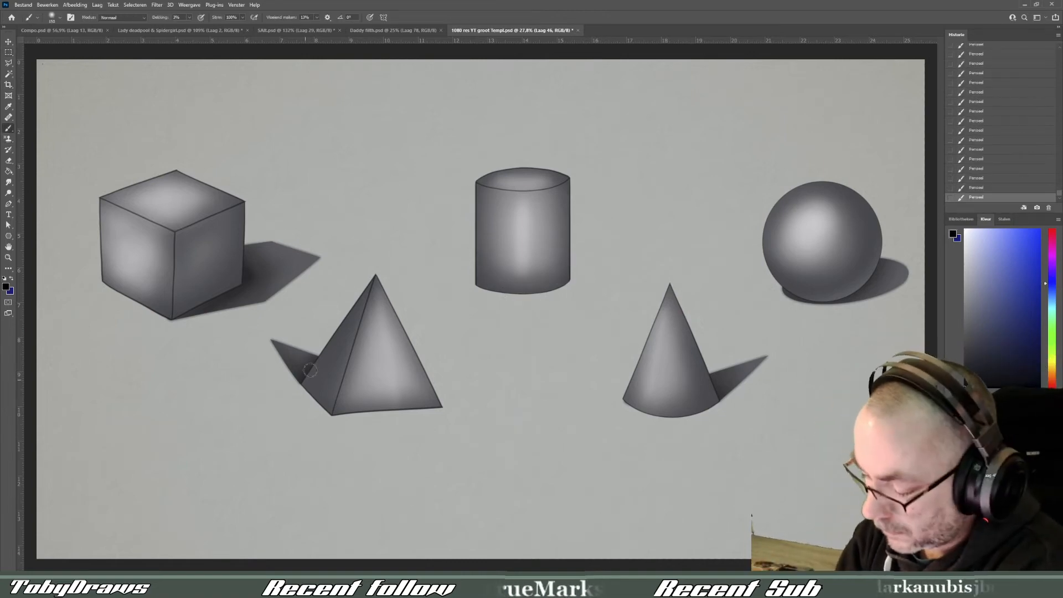
- Reorder the shading layer and brush soft black shading along the pyramid's left side and front base edge
{"action": "left_click_drag", "start_coordinate": [997, 493], "coordinate": [997, 471]}
{"action": "left_click_drag", "start_coordinate": [301, 380], "coordinate": [311, 360]}
{"action": "left_click_drag", "start_coordinate": [305, 374], "coordinate": [321, 347]}
{"action": "mouse_move", "coordinate": [305, 371]}
{"action": "left_mouse_down"}
{"action": "mouse_move", "coordinate": [359, 306]}
{"action": "mouse_move", "coordinate": [310, 376]}
{"action": "mouse_move", "coordinate": [331, 416]}
{"action": "left_mouse_up"}
{"action": "key", "text": "bracketleft"}
{"action": "key", "text": "bracketleft"}
{"action": "key", "text": "bracketleft"}
{"action": "key", "text": "bracketleft"}
{"action": "key", "text": "bracketleft"}
{"action": "left_click_drag", "start_coordinate": [332, 417], "coordinate": [410, 411]}
{"action": "left_click_drag", "start_coordinate": [360, 414], "coordinate": [441, 409]}
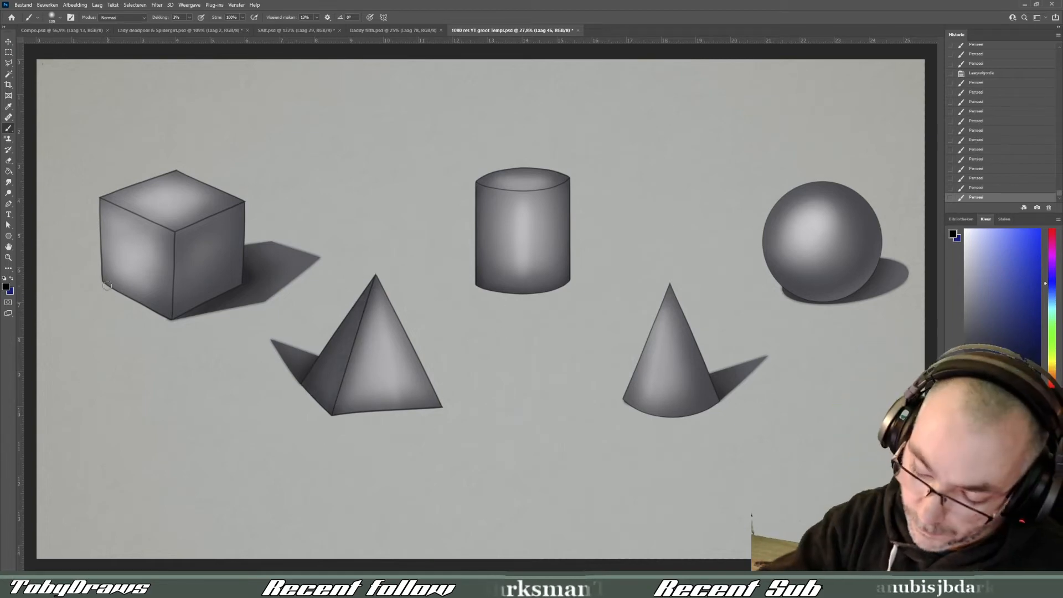
- Brush soft black shading along the cube's lower edges, from the left corner to the right corner
{"action": "key", "text": "bracketright"}
{"action": "key", "text": "bracketright"}
{"action": "left_click_drag", "start_coordinate": [103, 282], "coordinate": [138, 302]}
{"action": "left_click_drag", "start_coordinate": [110, 287], "coordinate": [160, 314]}
{"action": "mouse_move", "coordinate": [127, 296]}
{"action": "left_mouse_down"}
{"action": "mouse_move", "coordinate": [172, 321]}
{"action": "mouse_move", "coordinate": [259, 274]}
{"action": "left_mouse_up"}
{"action": "key", "text": "bracketright"}
{"action": "key", "text": "bracketright"}
{"action": "key", "text": "bracketright"}
{"action": "key", "text": "e"}
{"action": "left_click_drag", "start_coordinate": [227, 233], "coordinate": [188, 299]}
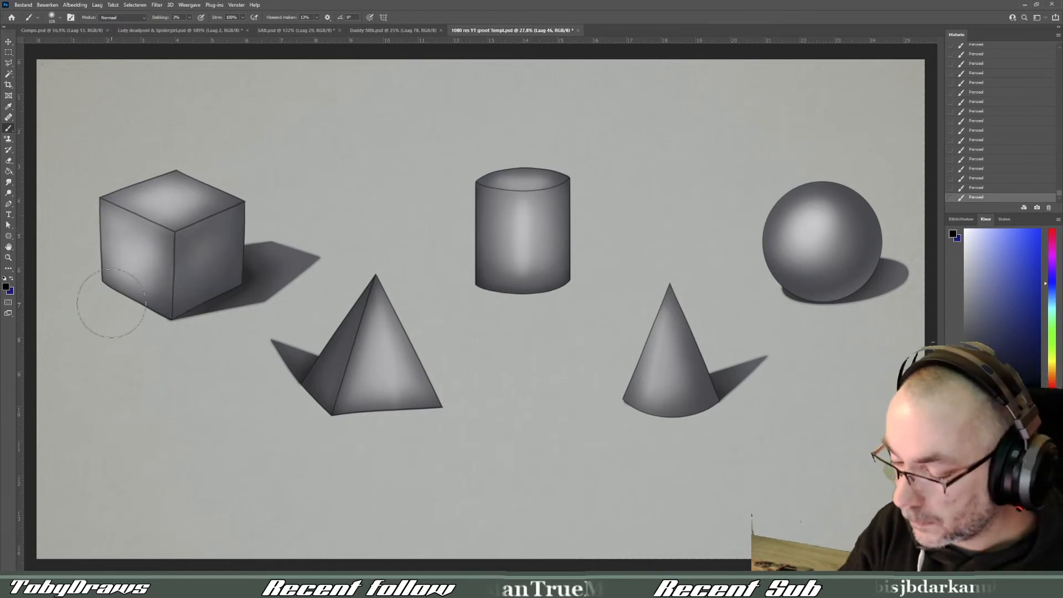
- Build up the cube's shading with a larger soft black brush over its base and right edge
{"action": "key", "text": "b"}
{"action": "key", "text": "bracketright"}
{"action": "key", "text": "bracketright"}
{"action": "key", "text": "bracketright"}
{"action": "key", "text": "bracketright"}
{"action": "mouse_move", "coordinate": [119, 296]}
{"action": "left_mouse_down"}
{"action": "mouse_move", "coordinate": [172, 321]}
{"action": "mouse_move", "coordinate": [238, 288]}
{"action": "left_mouse_up"}
{"action": "mouse_move", "coordinate": [183, 315]}
{"action": "left_mouse_down"}
{"action": "mouse_move", "coordinate": [228, 287]}
{"action": "mouse_move", "coordinate": [186, 313]}
{"action": "left_mouse_up"}
{"action": "left_click_drag", "start_coordinate": [183, 316], "coordinate": [238, 289]}
{"action": "left_click_drag", "start_coordinate": [244, 222], "coordinate": [244, 280]}
{"action": "mouse_move", "coordinate": [245, 238]}
{"action": "left_mouse_down"}
{"action": "mouse_move", "coordinate": [241, 301]}
{"action": "mouse_move", "coordinate": [194, 321]}
{"action": "left_mouse_up"}
{"action": "left_click_drag", "start_coordinate": [188, 322], "coordinate": [238, 299]}
{"action": "left_click_drag", "start_coordinate": [235, 302], "coordinate": [191, 327]}
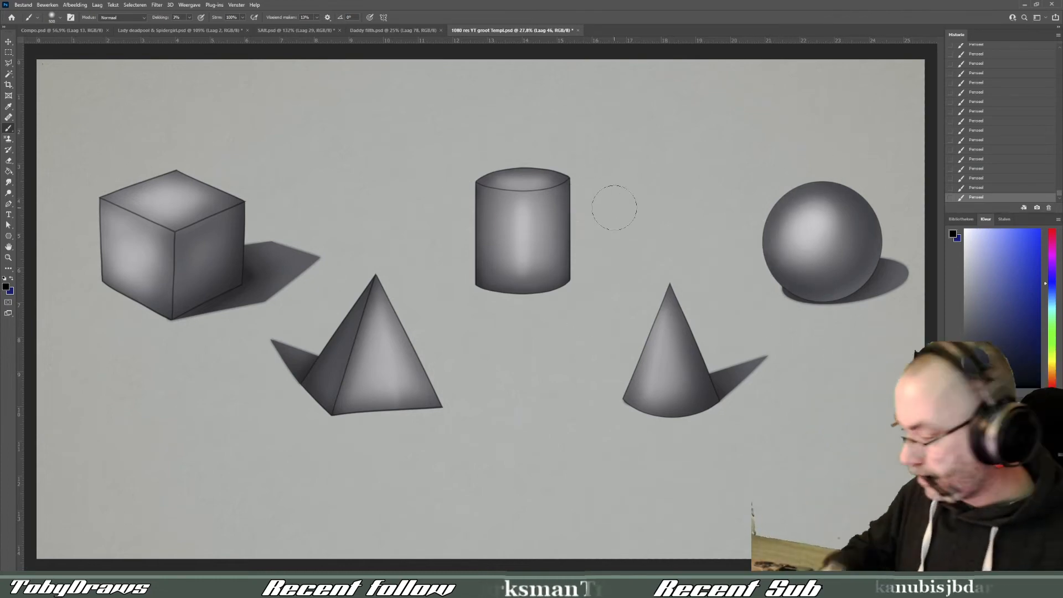
- Paint a thin near-white highlight along the cone's left edge on a new, reordered layer with a small brush
{"action": "left_click", "coordinate": [970, 235]}
{"action": "left_click", "coordinate": [1037, 565]}
{"action": "left_click_drag", "start_coordinate": [986, 475], "coordinate": [985, 459]}
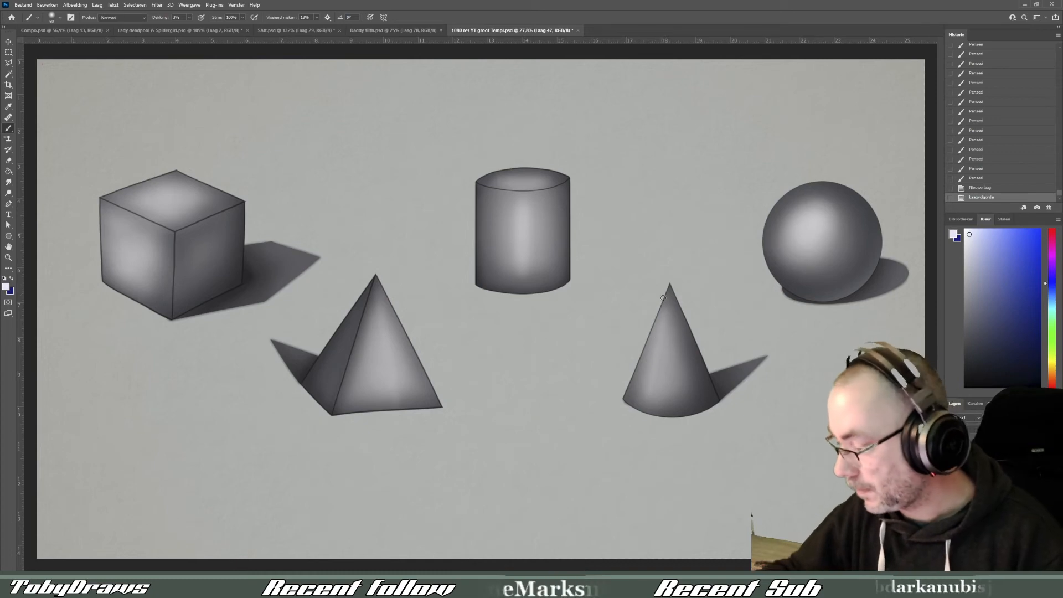
{"action": "key", "text": "bracketleft"}
{"action": "key", "text": "bracketleft"}
{"action": "key", "text": "bracketleft"}
{"action": "key", "text": "bracketleft"}
{"action": "left_click_drag", "start_coordinate": [666, 292], "coordinate": [642, 353]}
{"action": "left_click_drag", "start_coordinate": [664, 298], "coordinate": [631, 381]}
{"action": "left_click_drag", "start_coordinate": [665, 298], "coordinate": [637, 367]}
{"action": "mouse_move", "coordinate": [657, 313]}
{"action": "left_mouse_down"}
{"action": "mouse_move", "coordinate": [629, 386]}
{"action": "mouse_move", "coordinate": [634, 372]}
{"action": "left_mouse_up"}
{"action": "left_click_drag", "start_coordinate": [656, 316], "coordinate": [636, 371]}
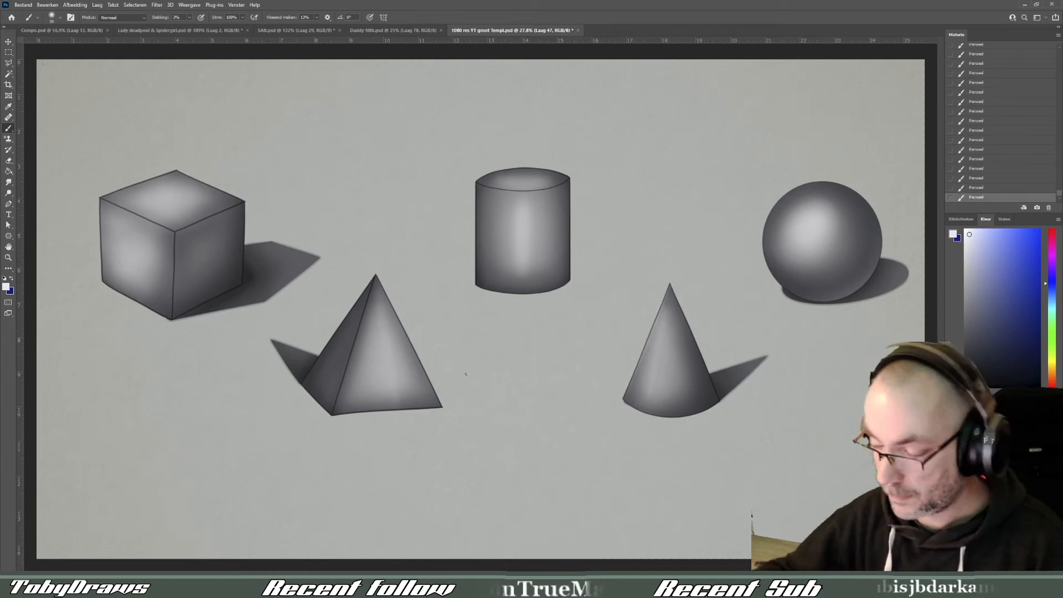
- Add thin near-white highlights along the pyramid's right edge and the cube's upper-left front edge
{"action": "left_click_drag", "start_coordinate": [382, 289], "coordinate": [437, 397]}
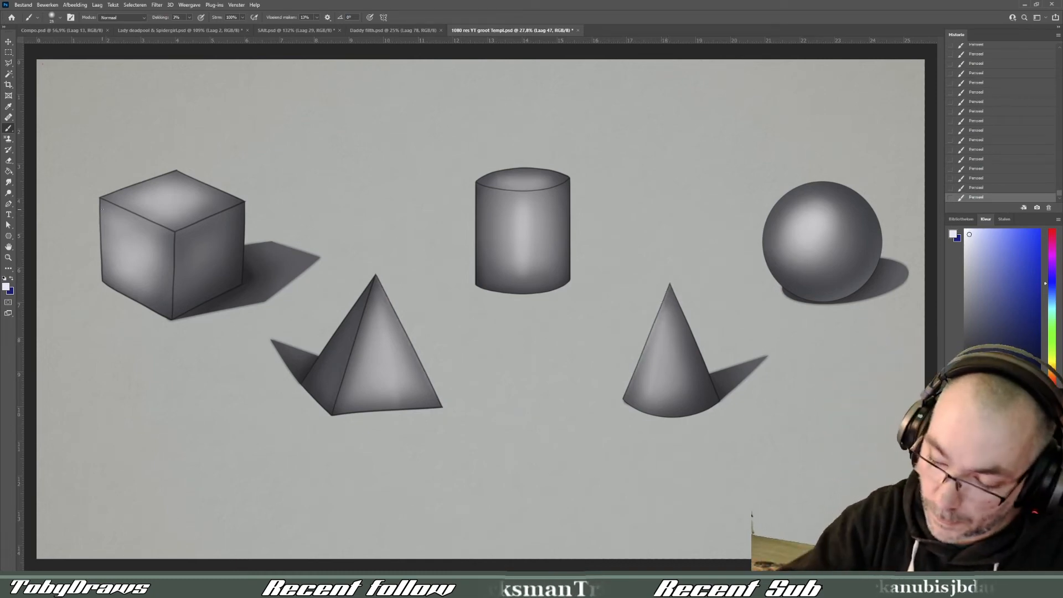
{"action": "key", "text": "bracketleft"}
{"action": "key", "text": "bracketleft"}
{"action": "left_click_drag", "start_coordinate": [166, 228], "coordinate": [130, 211]}
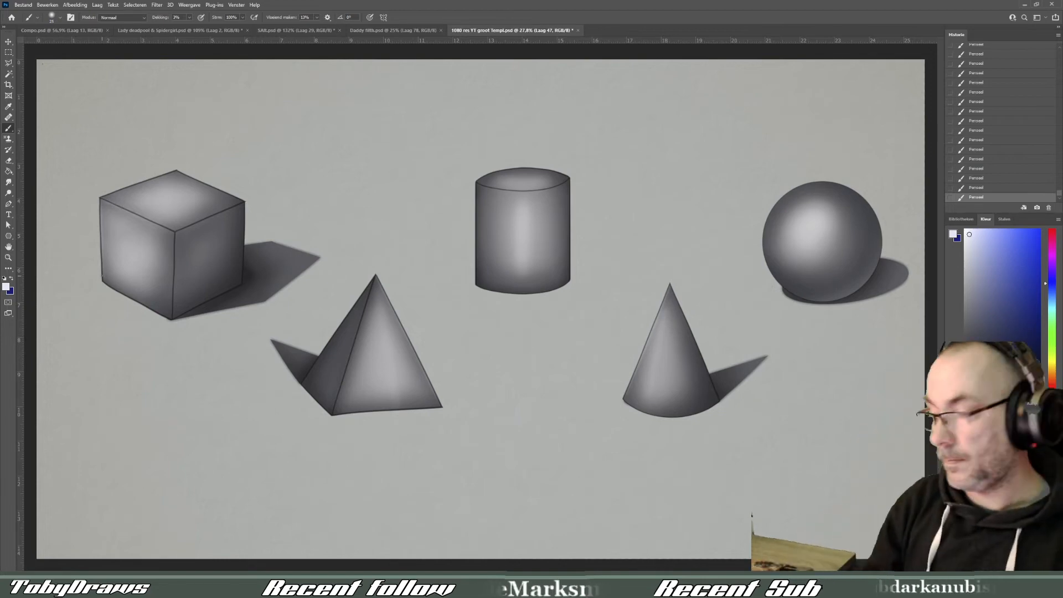
- Paint a thin near-white highlight along the front rim of the cylinder's top
{"action": "key", "text": "bracketright"}
{"action": "key", "text": "bracketright"}
{"action": "key", "text": "bracketright"}
{"action": "key", "text": "bracketright"}
{"action": "key", "text": "bracketright"}
{"action": "key", "text": "r"}
{"action": "mouse_move", "coordinate": [678, 246]}
{"action": "left_mouse_down"}
{"action": "mouse_move", "coordinate": [457, 318]}
{"action": "mouse_move", "coordinate": [501, 347]}
{"action": "left_mouse_up"}
{"action": "key", "text": "bracketleft"}
{"action": "key", "text": "bracketleft"}
{"action": "key", "text": "bracketleft"}
{"action": "left_click_drag", "start_coordinate": [466, 313], "coordinate": [476, 340]}
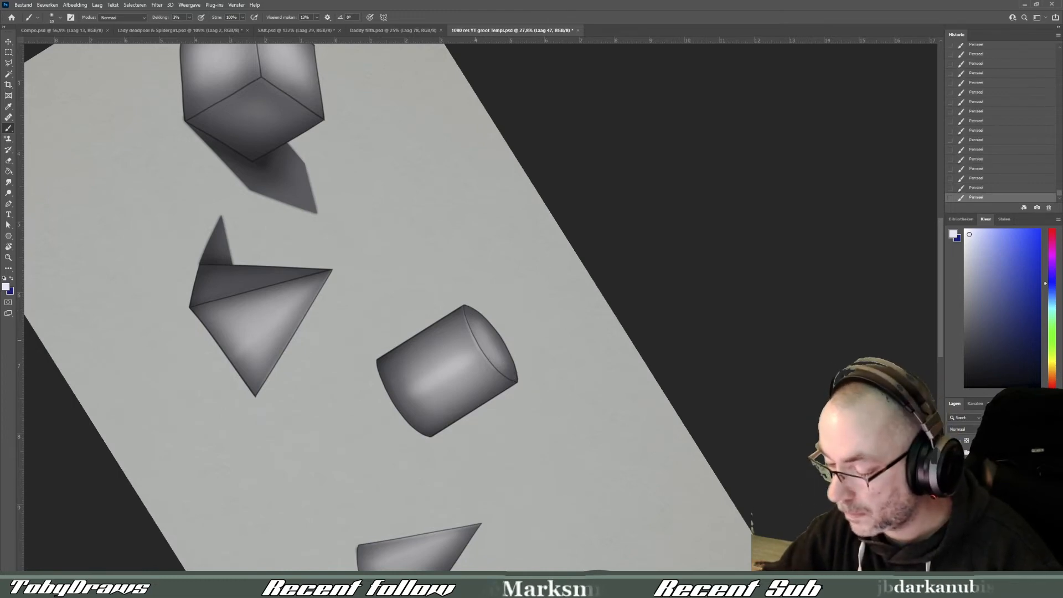
{"action": "double_click", "coordinate": [8, 247]}
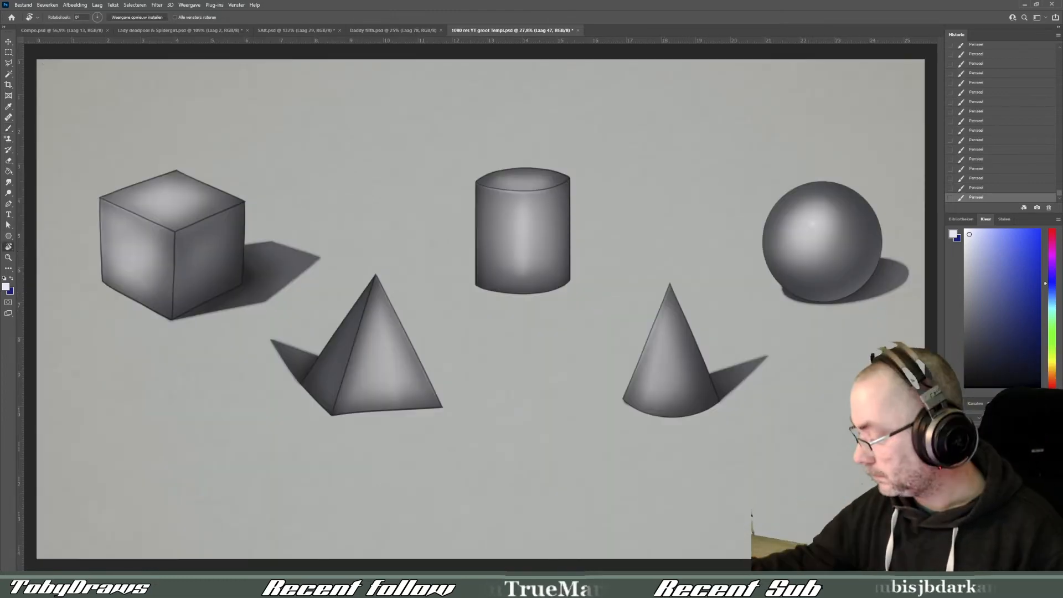
- Check the artwork by hiding and showing its group, and nudge all the shapes slightly upward with Free Transform
{"action": "left_click", "coordinate": [951, 460]}
{"action": "left_click", "coordinate": [951, 459]}
{"action": "left_click", "coordinate": [996, 499]}
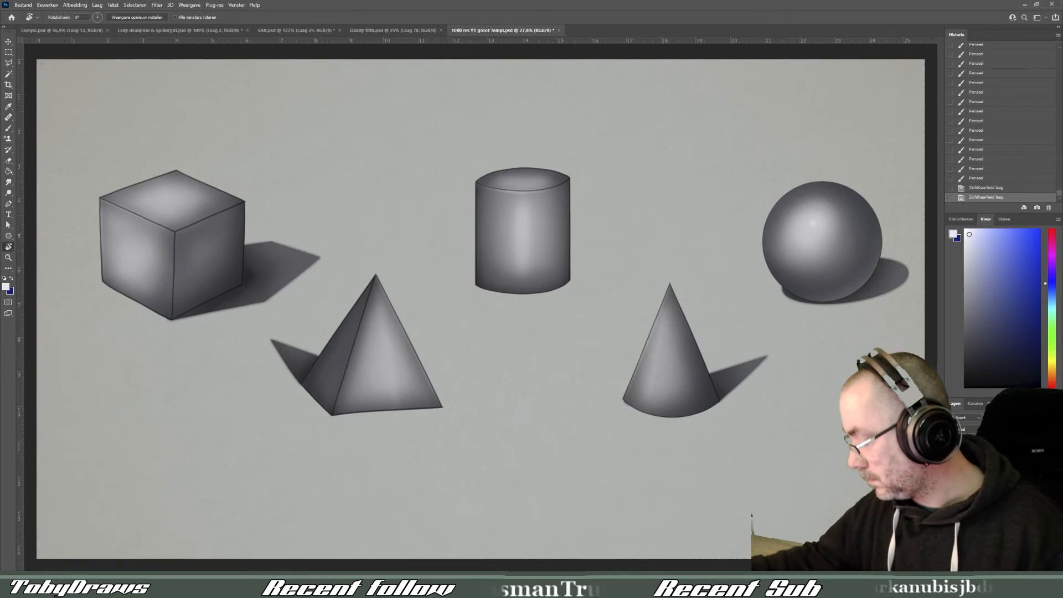
{"action": "key", "text": "ctrl+t"}
{"action": "key", "text": "Up"}
{"action": "key", "text": "Up"}
{"action": "key", "text": "Up"}
{"action": "key", "text": "Up"}
{"action": "key", "text": "Up"}
{"action": "key", "text": "Up"}
{"action": "key", "text": "Up"}
{"action": "key", "text": "Up"}
{"action": "key", "text": "Up"}
{"action": "key", "text": "Up"}
{"action": "key", "text": "Up"}
{"action": "key", "text": "Up"}
{"action": "key", "text": "Return"}
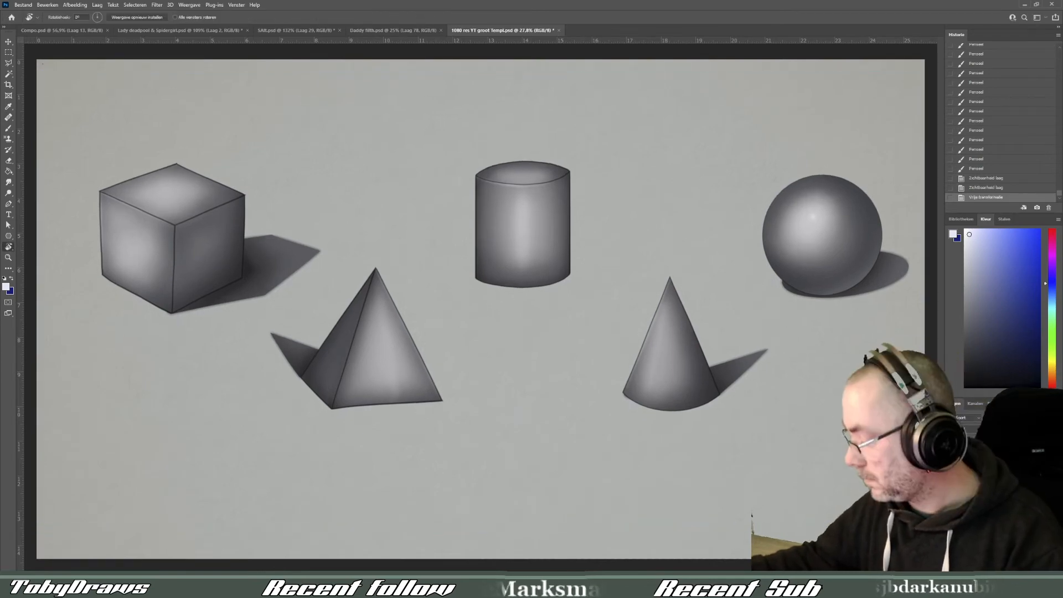
- Hide and show the artwork once more for comparison, and raise the line art layer's opacity
{"action": "key", "text": "ctrl+g"}
{"action": "left_click", "coordinate": [951, 460]}
{"action": "left_click", "coordinate": [951, 459]}
{"action": "left_click", "coordinate": [997, 478]}
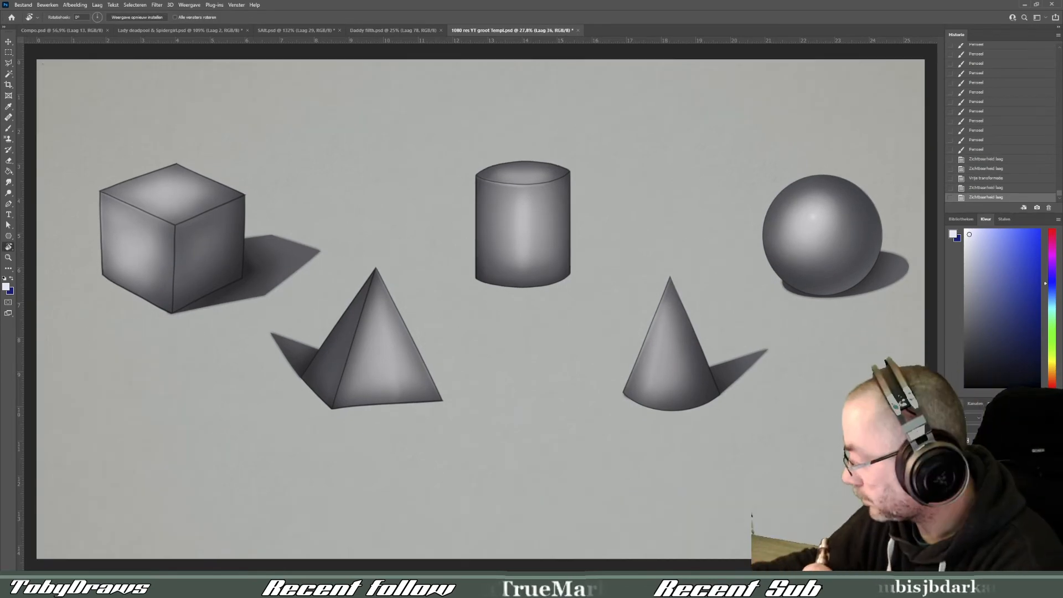
{"action": "key", "text": "0"}
{"action": "left_click", "coordinate": [8, 53]}
- Save the drawing under the name "Basic Shapes and shadow.psd"
{"action": "left_click", "coordinate": [19, 6]}
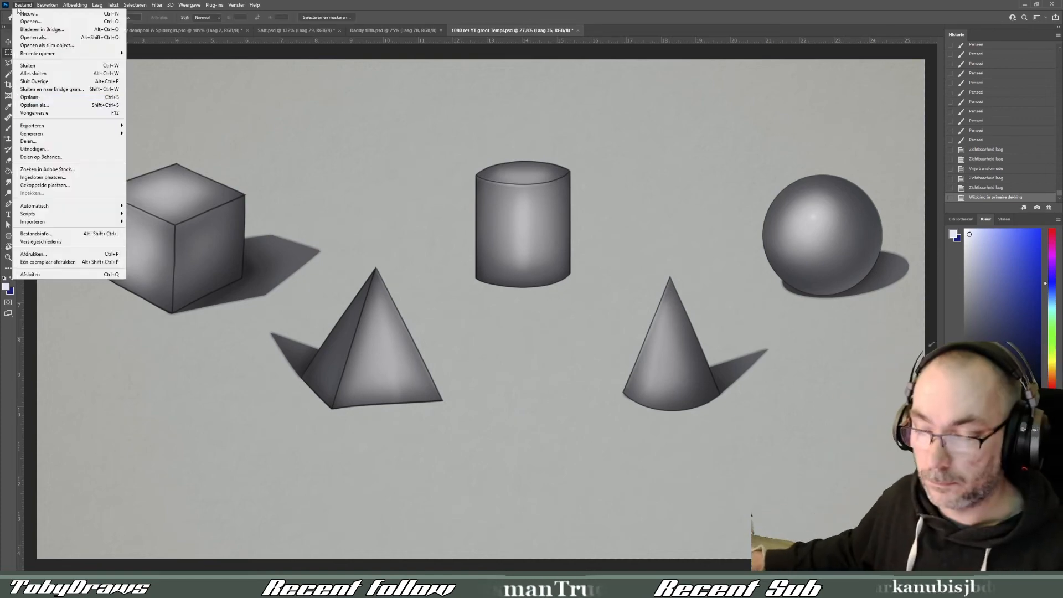
{"action": "left_click", "coordinate": [19, 8]}
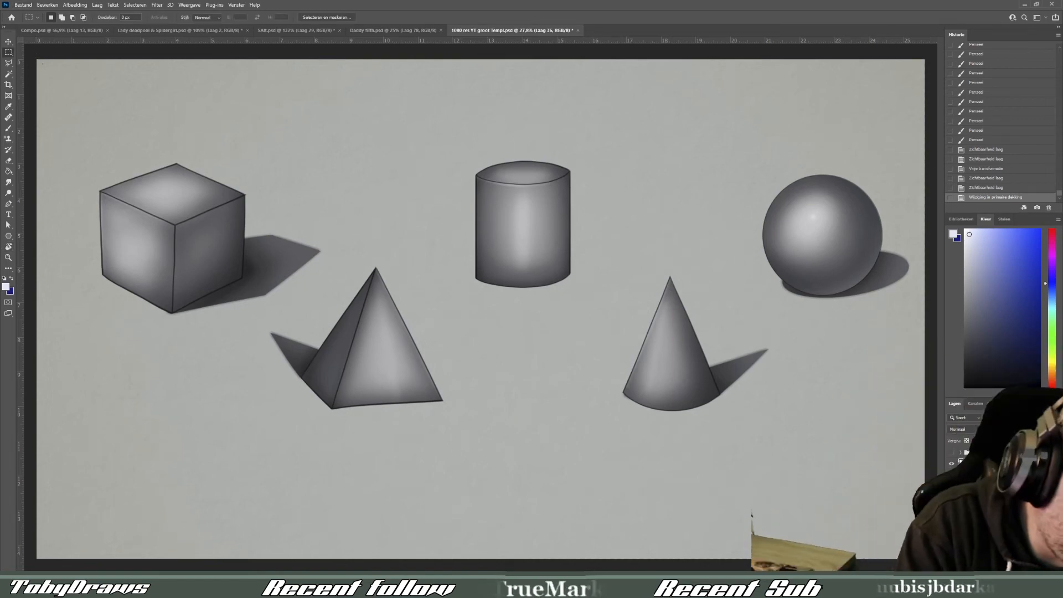
{"action": "left_click", "coordinate": [18, 6]}
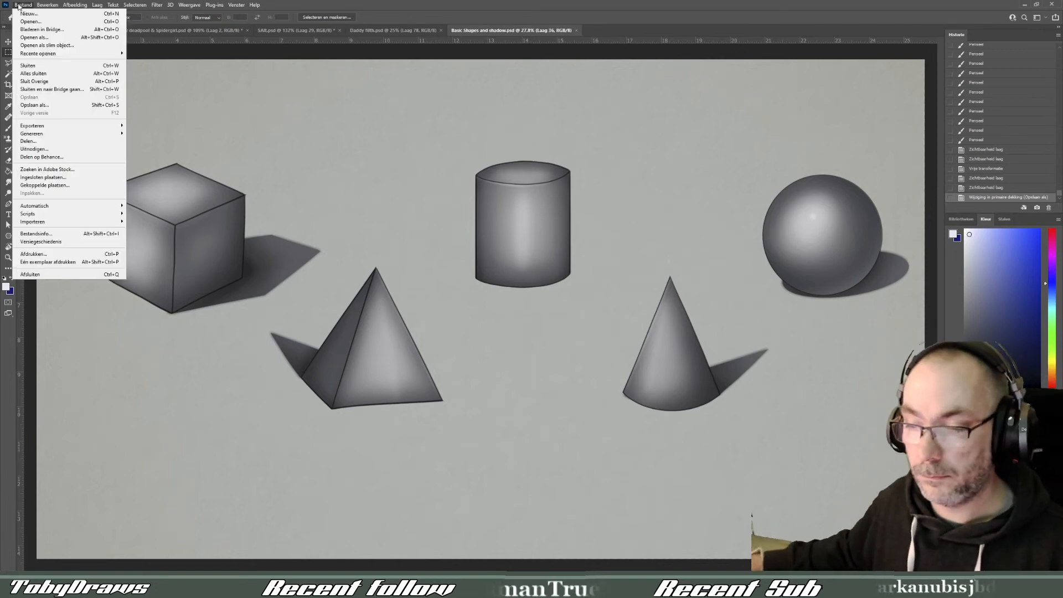
{"action": "left_click", "coordinate": [35, 106]}
{"action": "key", "text": "h"}
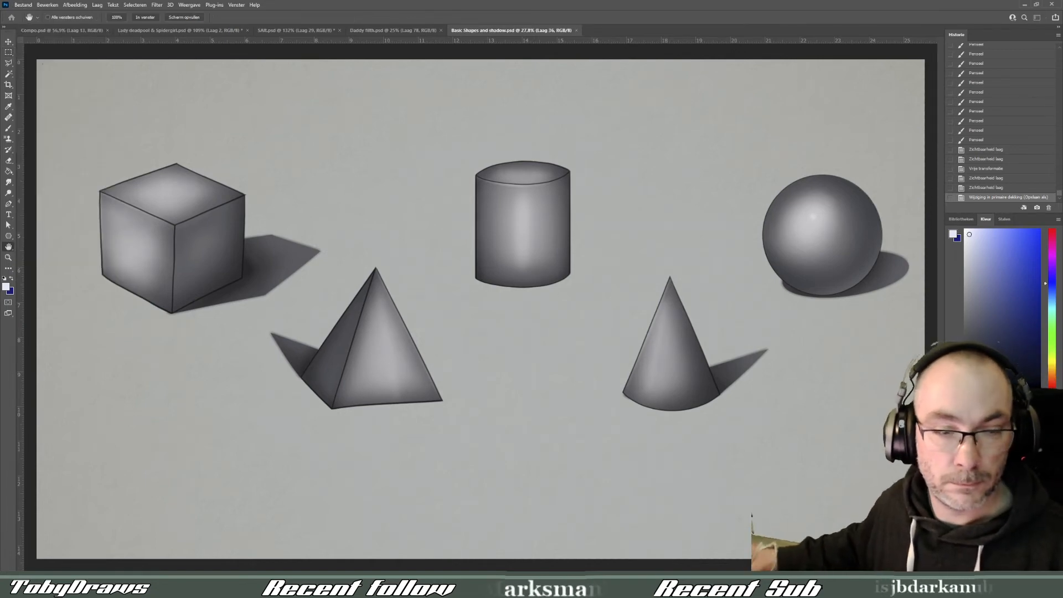
{"action": "key", "text": "m"}
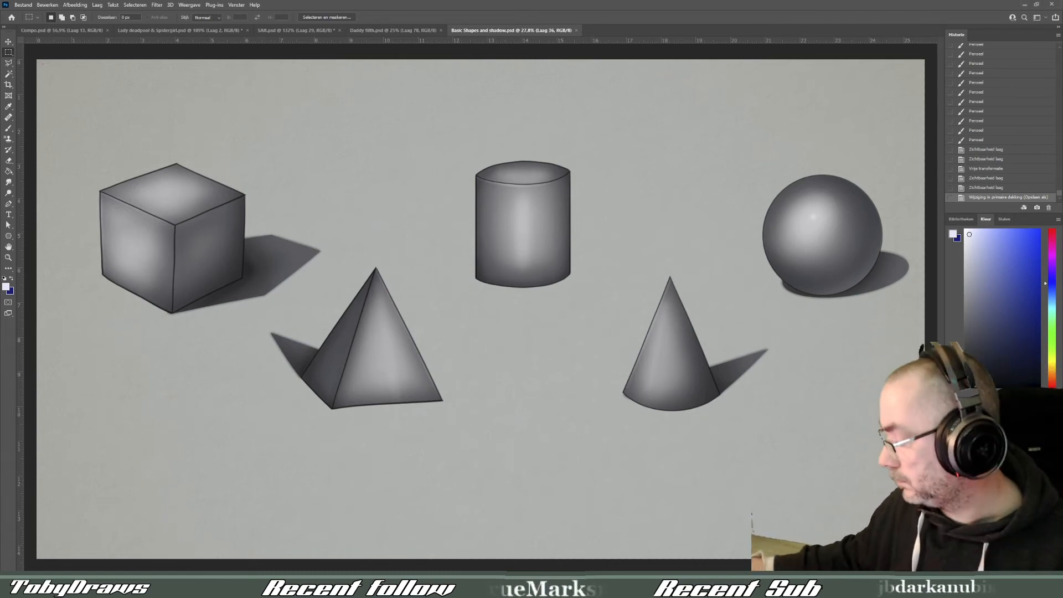
- On a new layer, add title text reading "basic shapes and shadow" in Octuple max at 72 pt
{"action": "left_click", "coordinate": [1038, 566]}
{"action": "left_click", "coordinate": [9, 214]}
{"action": "left_click", "coordinate": [358, 223]}
{"action": "left_click", "coordinate": [120, 17]}
{"action": "left_click", "coordinate": [159, 51]}
{"action": "left_click", "coordinate": [228, 17]}
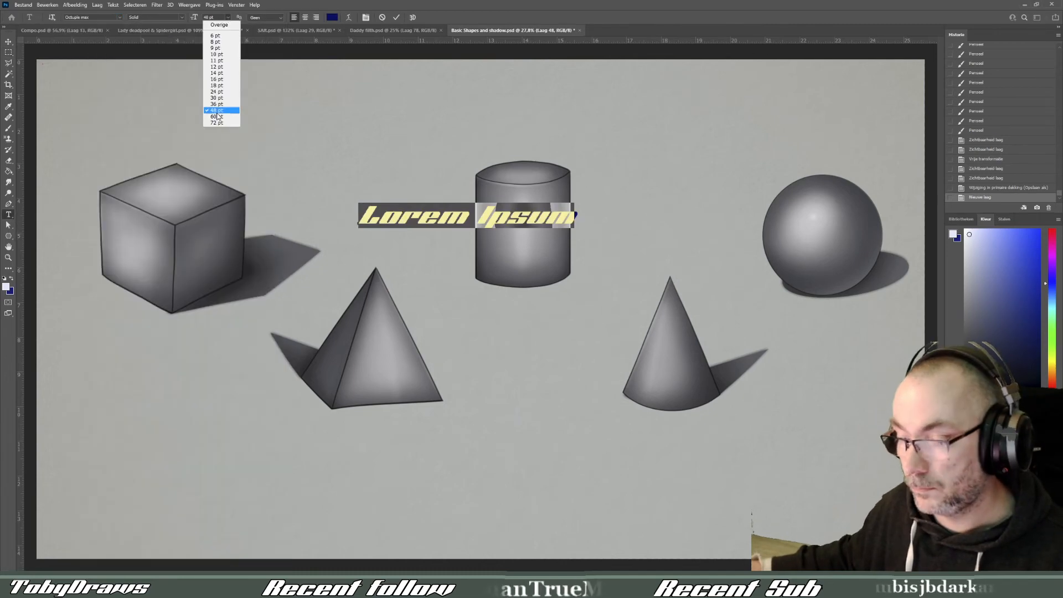
{"action": "left_click", "coordinate": [217, 122]}
{"action": "type", "text": "basic shapes and shadow"}
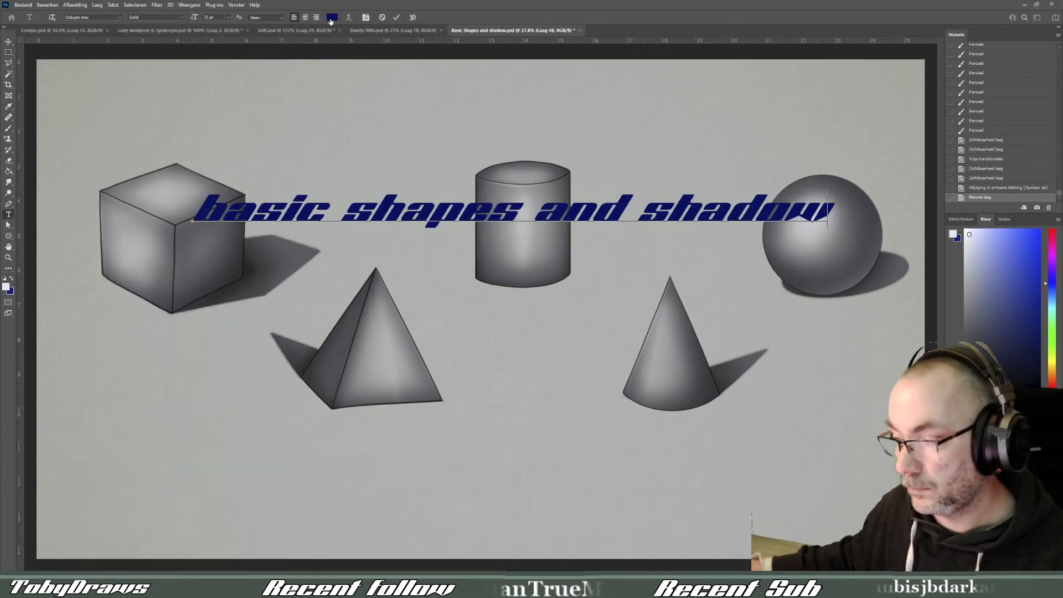
- Break the title into two lines reading "basic shapes" and "and shadows", and set its size to 100 pt
{"action": "left_click", "coordinate": [534, 212]}
{"action": "key", "text": "Return"}
{"action": "left_click", "coordinate": [493, 250]}
{"action": "type", "text": "shadows"}
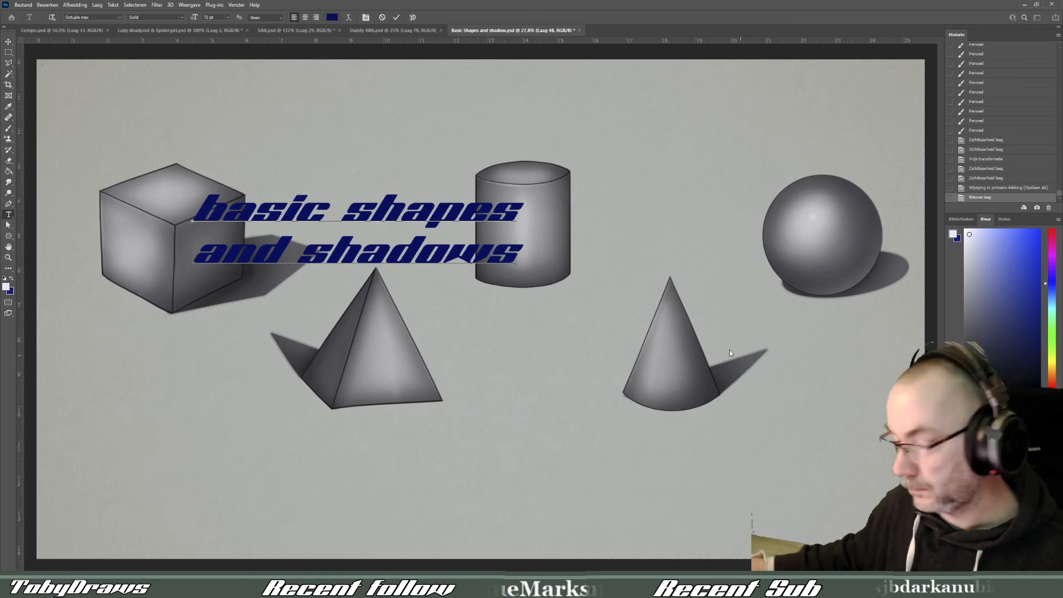
{"action": "type", "text": "100"}
{"action": "key", "text": "Return"}
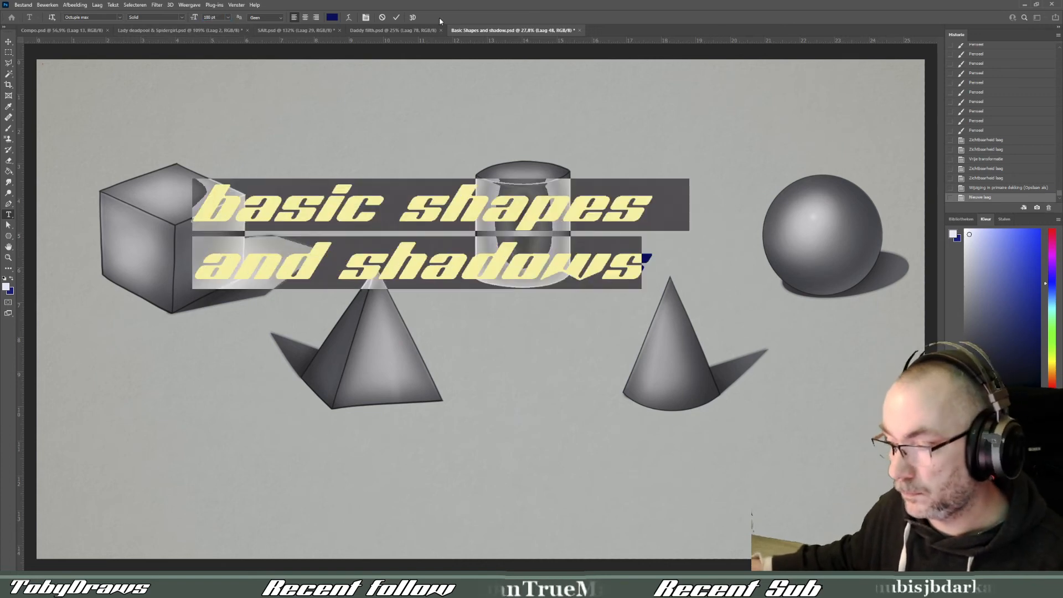
- Commit the title text and convert its layer to pixels
{"action": "left_click", "coordinate": [398, 206]}
{"action": "left_click_drag", "start_coordinate": [649, 266], "coordinate": [271, 147]}
{"action": "left_click", "coordinate": [9, 128]}
{"action": "left_click", "coordinate": [363, 170]}
{"action": "key", "text": "Return"}
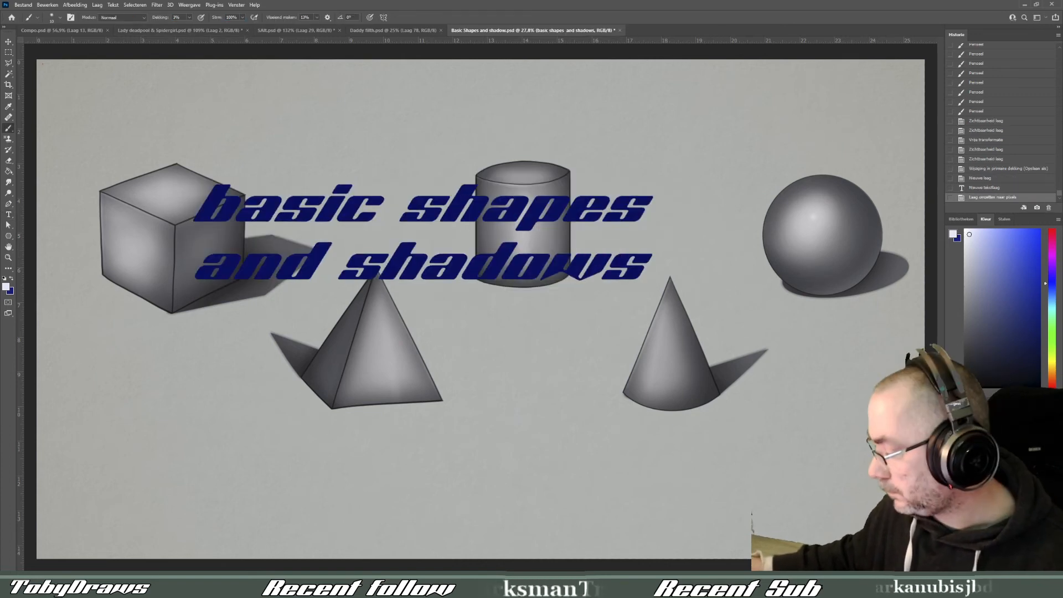
- Set the foreground color to white, load the title lettering as a selection and contract it
{"action": "left_click", "coordinate": [970, 443], "text": "ctrl"}
{"action": "left_click", "coordinate": [6, 287]}
{"action": "left_click", "coordinate": [422, 222]}
{"action": "left_click", "coordinate": [608, 226]}
{"action": "left_click", "coordinate": [134, 5]}
{"action": "mouse_move", "coordinate": [145, 131]}
{"action": "left_click", "coordinate": [244, 154]}
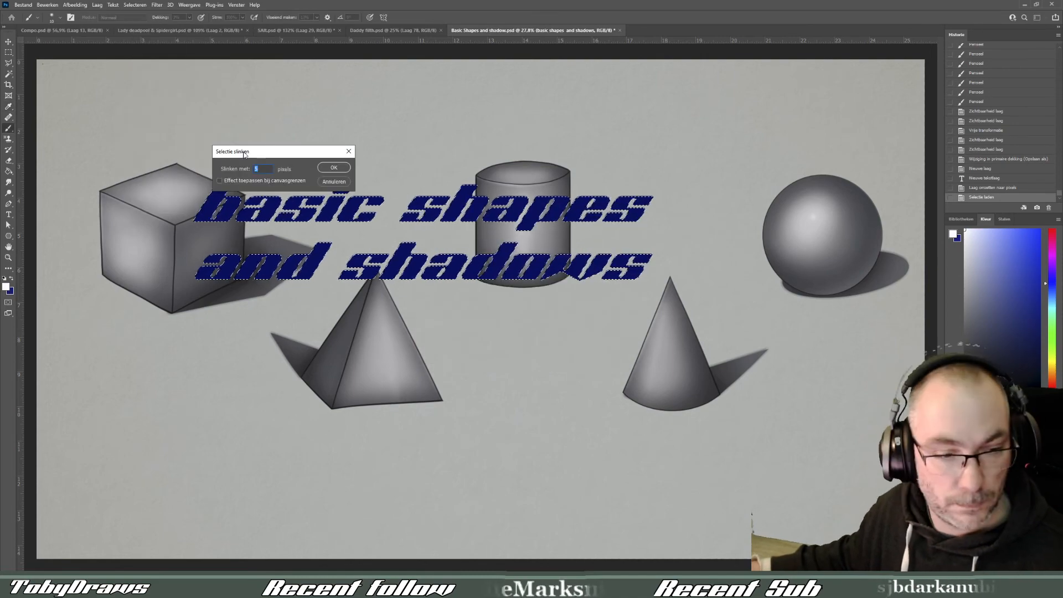
{"action": "left_click", "coordinate": [334, 167]}
- Fill the contracted lettering selection with white on a new layer
{"action": "left_click", "coordinate": [1037, 565]}
{"action": "left_click", "coordinate": [8, 171]}
{"action": "double_click", "coordinate": [310, 209]}
{"action": "left_click", "coordinate": [985, 440], "text": "ctrl"}
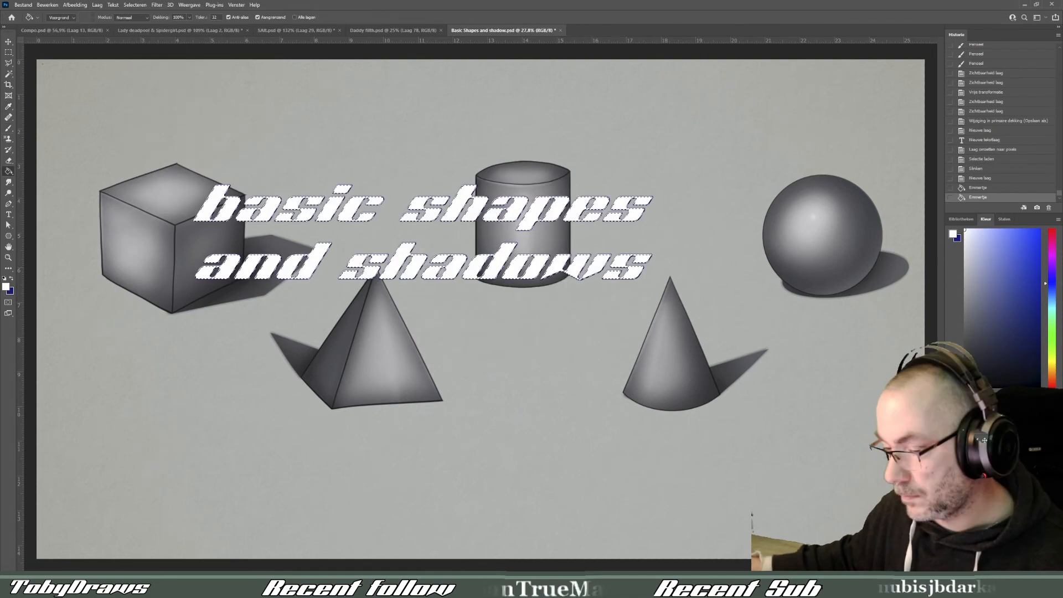
- Load the title lettering as a selection again, expand it and add a new layer for the outline
{"action": "left_click", "coordinate": [984, 441]}
{"action": "left_click", "coordinate": [970, 443], "text": "ctrl"}
{"action": "left_click", "coordinate": [134, 5]}
{"action": "mouse_move", "coordinate": [145, 130]}
{"action": "left_click", "coordinate": [240, 146]}
{"action": "left_click", "coordinate": [207, 95]}
{"action": "left_click", "coordinate": [1037, 565]}
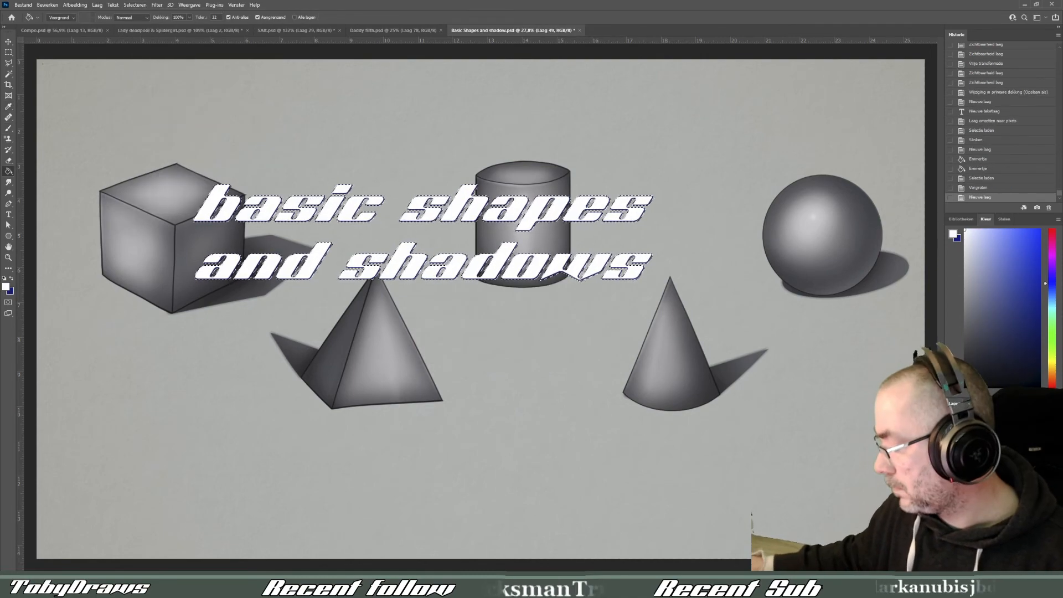
- Fill the expanded selection with dark blue to outline the white title lettering, and deselect
{"action": "left_click", "coordinate": [950, 431]}
{"action": "left_click", "coordinate": [310, 113], "text": "alt"}
{"action": "left_click", "coordinate": [951, 430]}
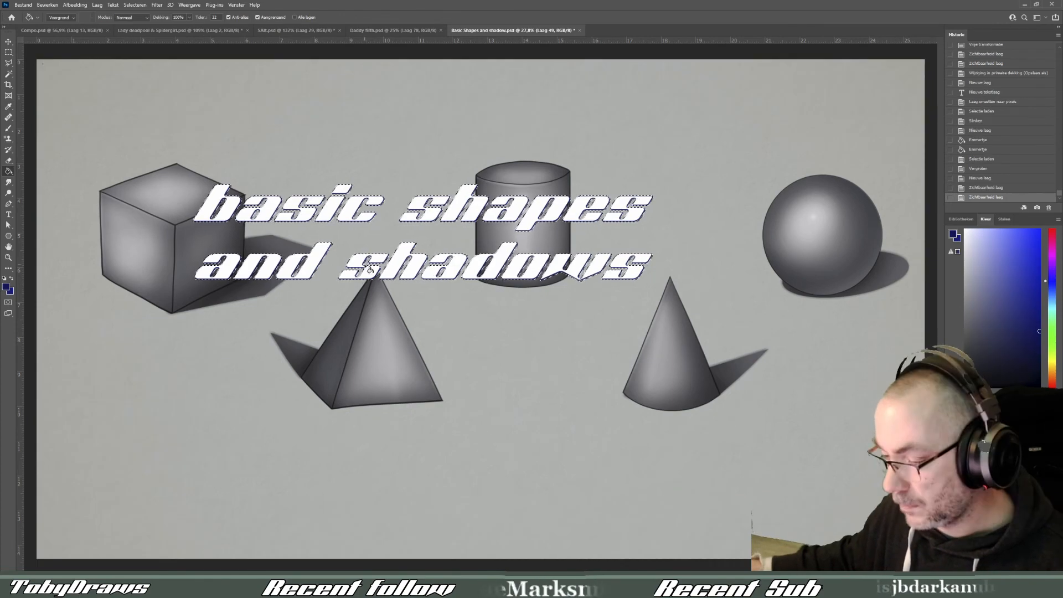
{"action": "left_click", "coordinate": [370, 269]}
{"action": "left_click", "coordinate": [8, 52]}
{"action": "left_click", "coordinate": [166, 122]}
- Show the "How i Draw" banner frame, then scale the title down and move it beside the banner heading
{"action": "left_click", "coordinate": [951, 431]}
{"action": "key", "text": "ctrl+t"}
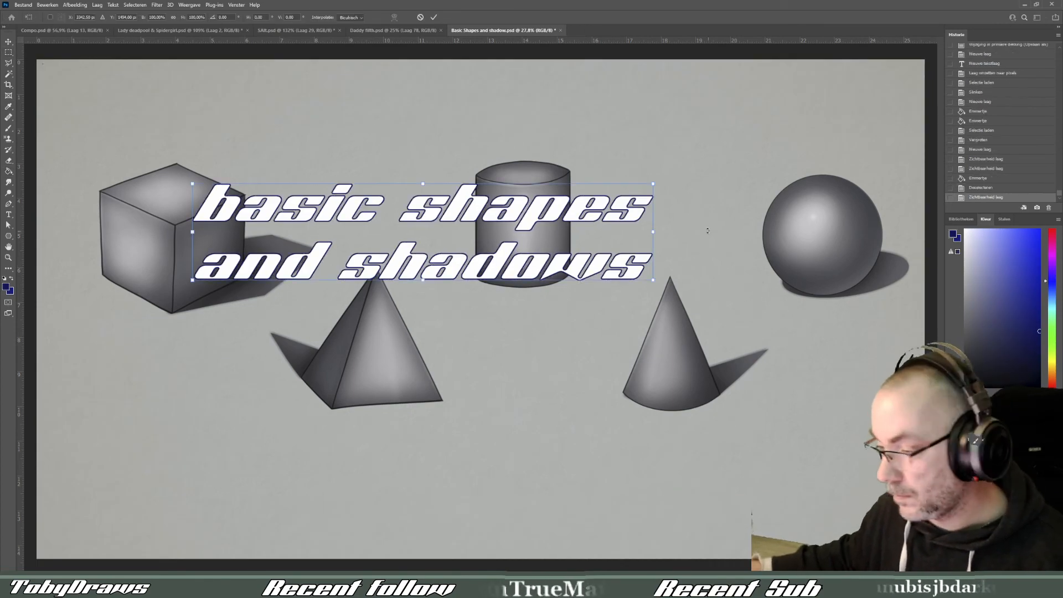
{"action": "key", "text": "Escape"}
{"action": "left_click", "coordinate": [951, 431]}
{"action": "key", "text": "ctrl+t"}
{"action": "left_click_drag", "start_coordinate": [652, 183], "coordinate": [574, 200]}
{"action": "left_click_drag", "start_coordinate": [544, 252], "coordinate": [883, 129]}
{"action": "key", "text": "Return"}
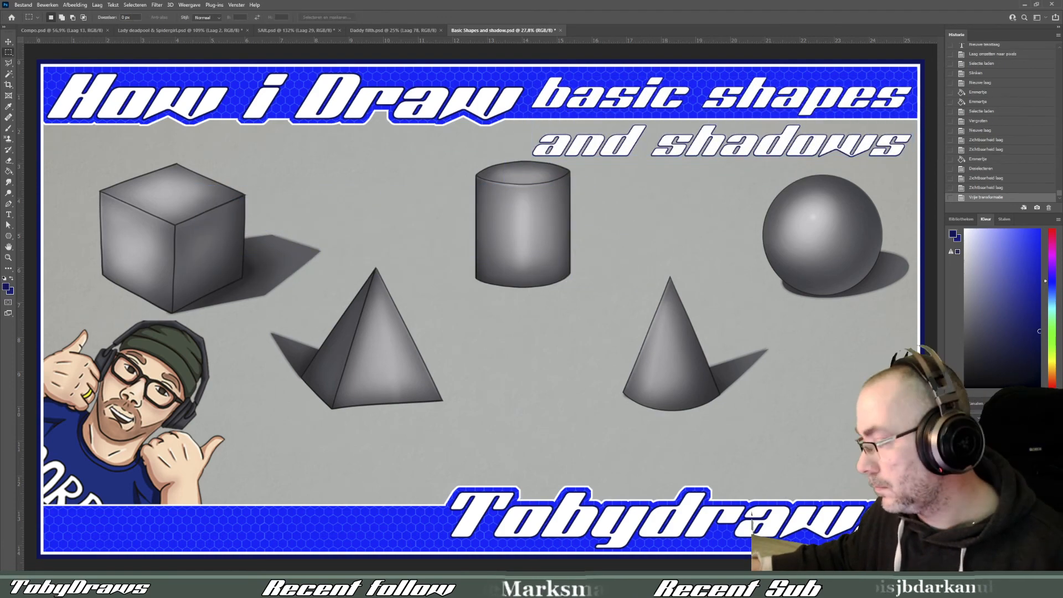
- Load the resized title lettering as a selection, expand it and clear the selected area on the outline layer
{"action": "left_click", "coordinate": [996, 431]}
{"action": "left_click", "coordinate": [967, 430], "text": "ctrl"}
{"action": "left_click", "coordinate": [135, 5]}
{"action": "mouse_move", "coordinate": [166, 128]}
{"action": "left_click", "coordinate": [243, 145]}
{"action": "key", "text": "Return"}
{"action": "key", "text": "Delete"}
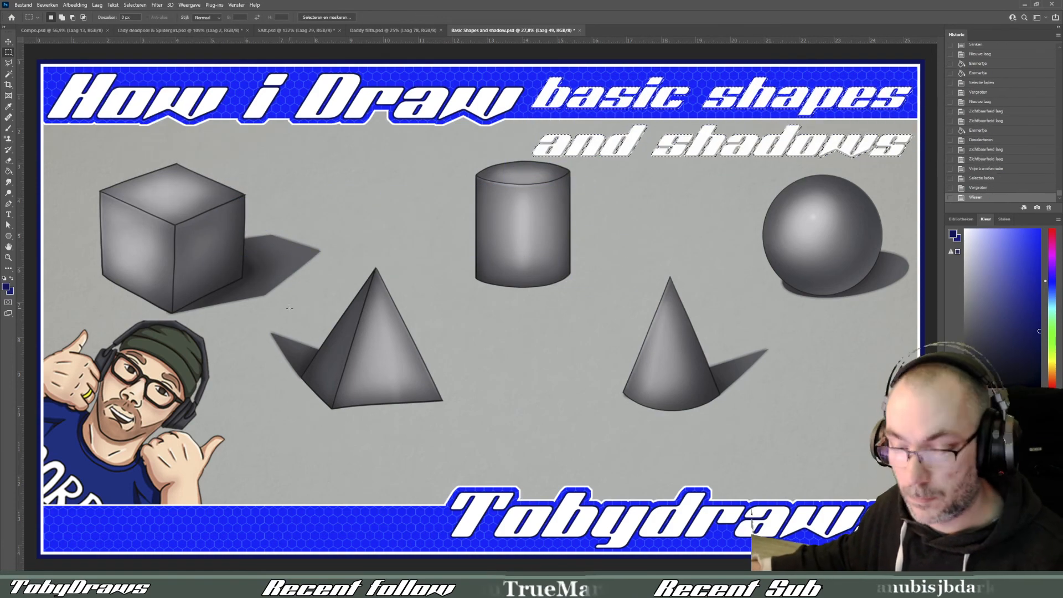
- Refill the cleared title outline with dark blue using the Paint Bucket, and remove the selection
{"action": "key", "text": "g"}
{"action": "left_click", "coordinate": [556, 100]}
{"action": "key", "text": "m"}
{"action": "key", "text": "ctrl+d"}
- Save the finished thumbnail with its banner and title to the existing file
{"action": "left_click", "coordinate": [23, 5]}
{"action": "left_click", "coordinate": [38, 107]}
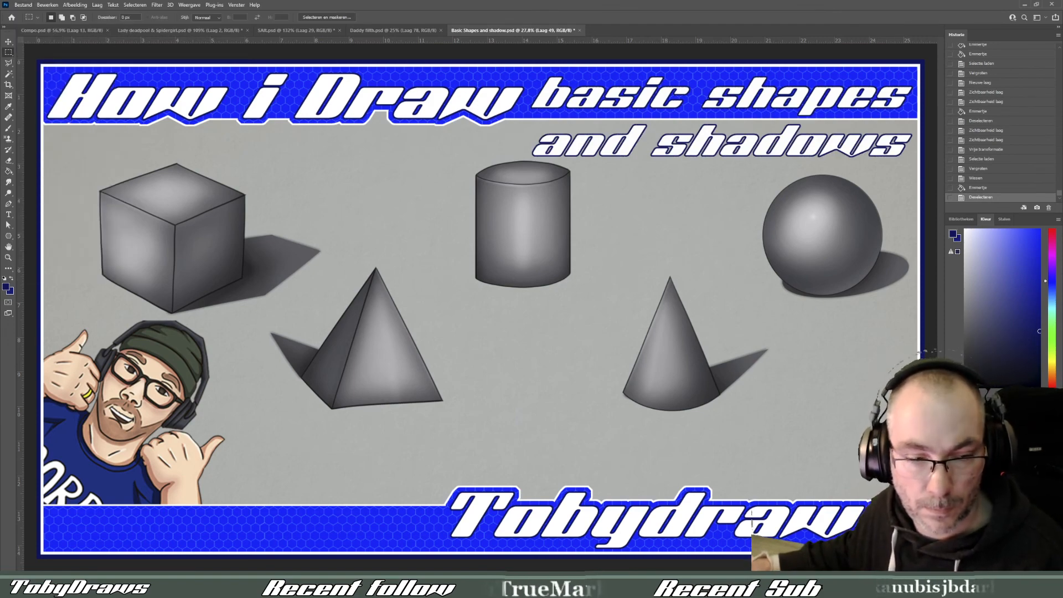
{"action": "key", "text": "h"}
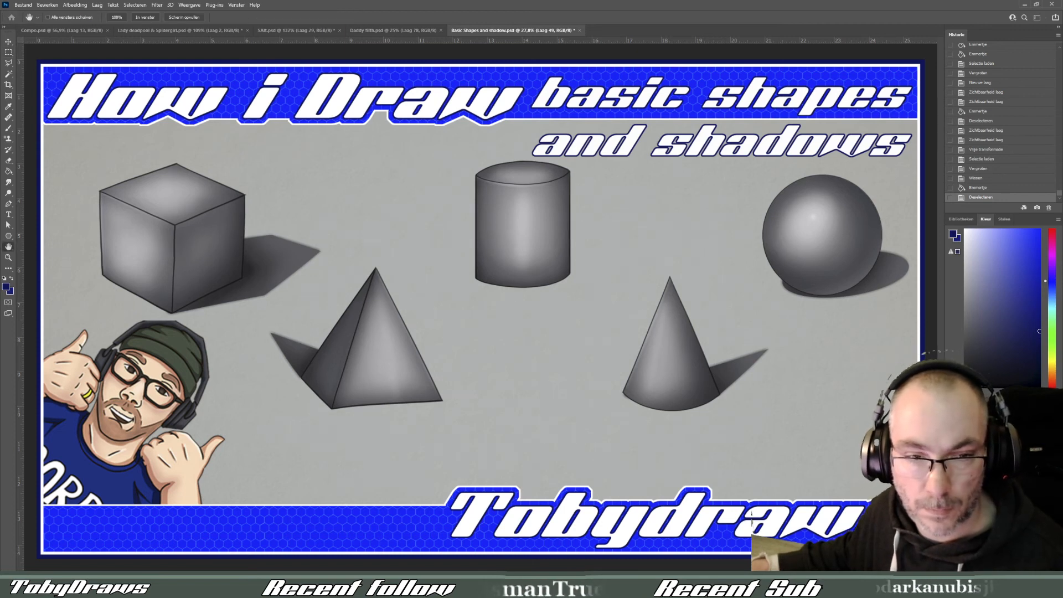
{"action": "key", "text": "m"}
{"action": "key", "text": "ctrl+s"}
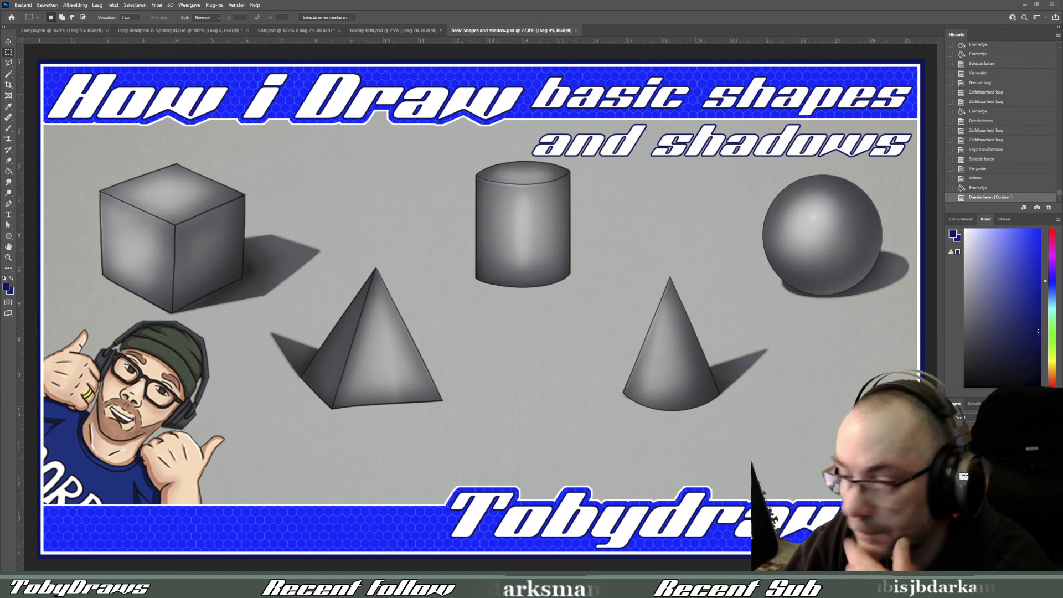
- Hide and show the active layer once, and close the basic shapes document without saving again
{"action": "key", "text": "ctrl+comma"}
{"action": "key", "text": "ctrl+comma"}
{"action": "left_click", "coordinate": [579, 31]}
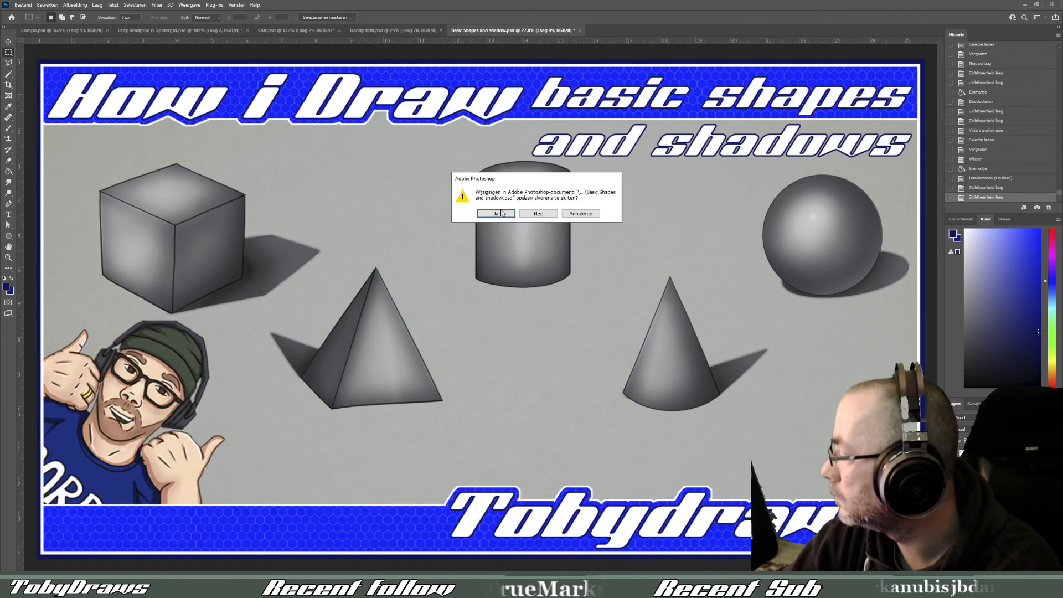
{"action": "key", "text": "n"}
- Close the next two open documents, discarding their unsaved changes
{"action": "left_click", "coordinate": [442, 31]}
{"action": "left_click", "coordinate": [340, 30]}
{"action": "key", "text": "n"}
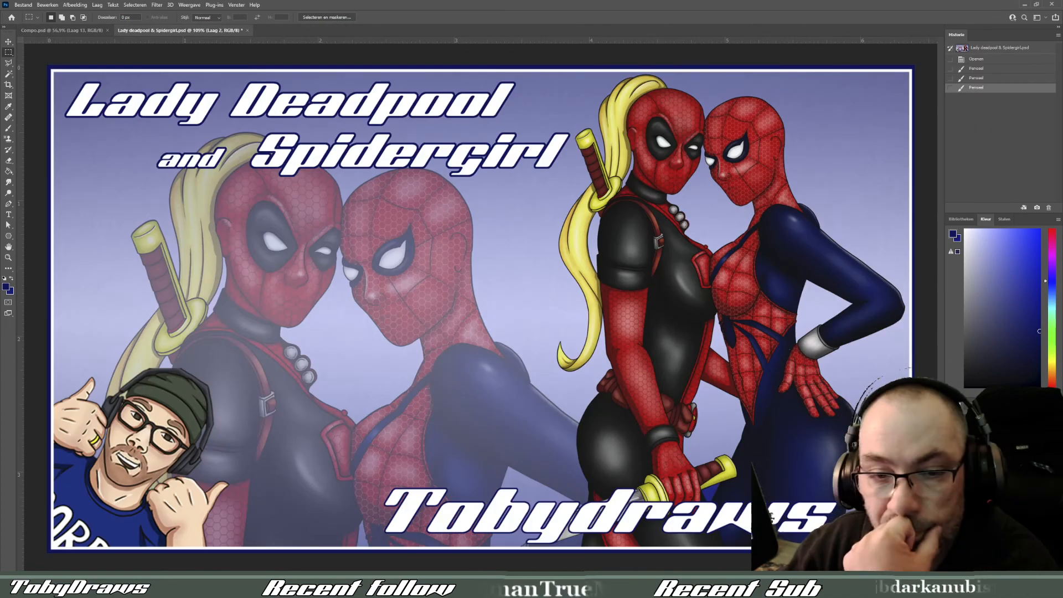